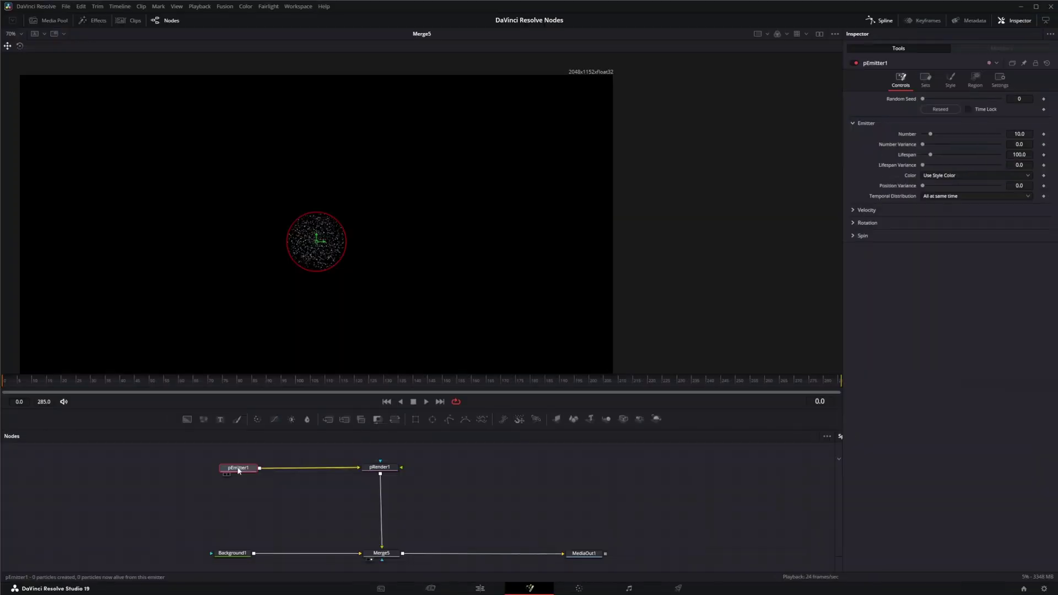
# - Add a pTurbulence node via tool search ('ptu') and insert it between pEmitter1 and pRender1
pyautogui.click(494, 493)
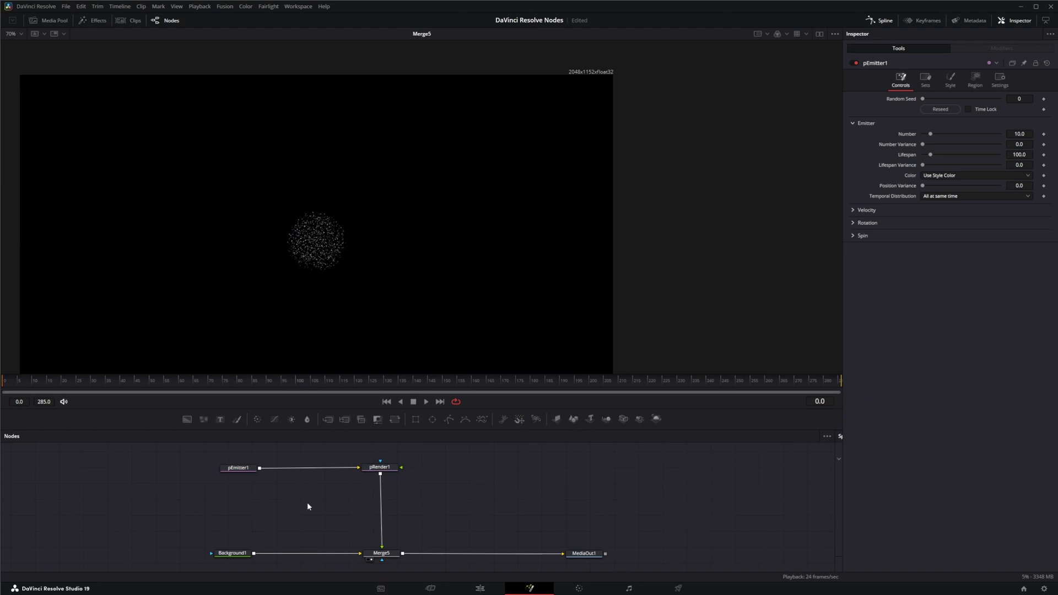
pyautogui.hotkey('shift', 'space')
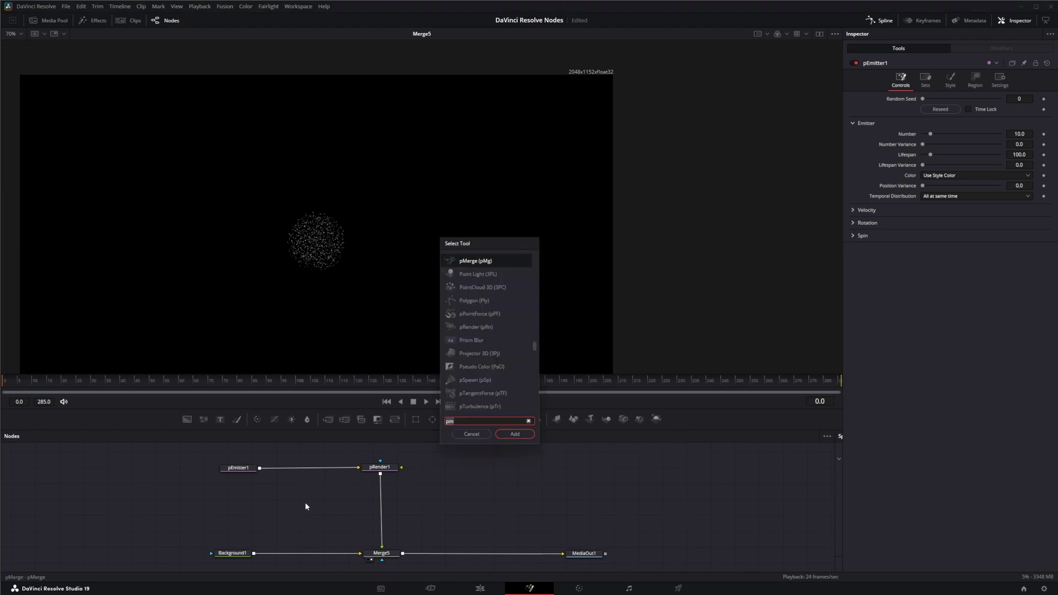
pyautogui.write('ptur')
pyautogui.press('Return')
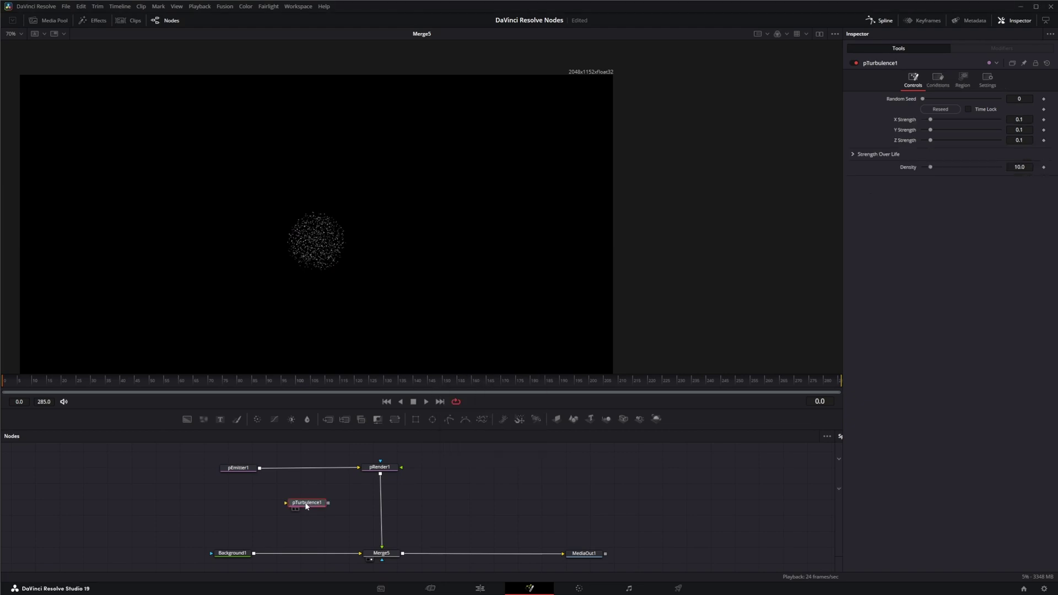
pyautogui.moveTo(307, 506); pyautogui.dragTo(306, 471)
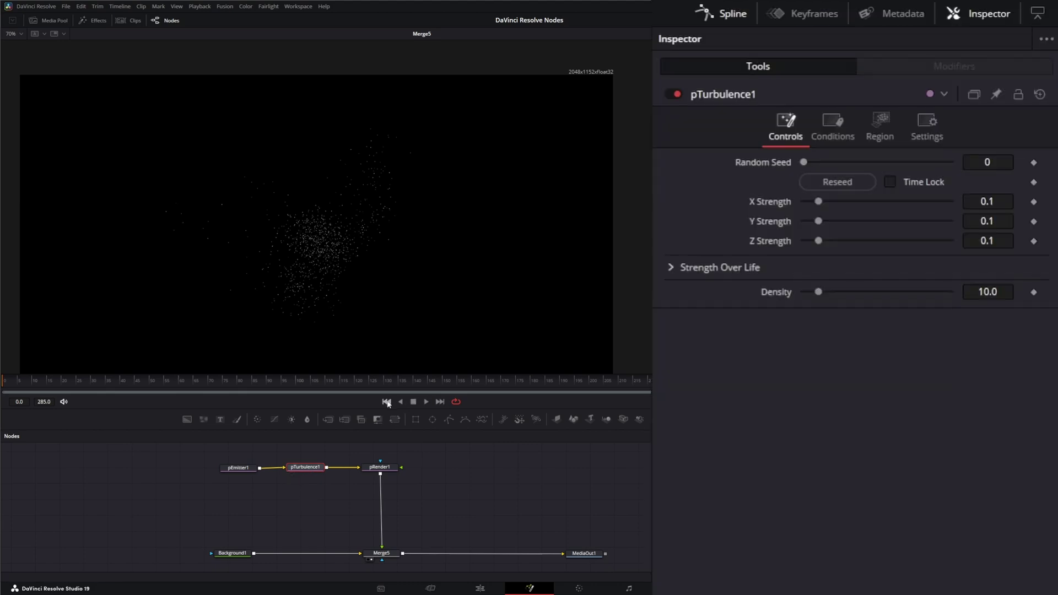
# - Start playback and reseed the turbulence to 8355 with Time Lock turned off
pyautogui.click(426, 402)
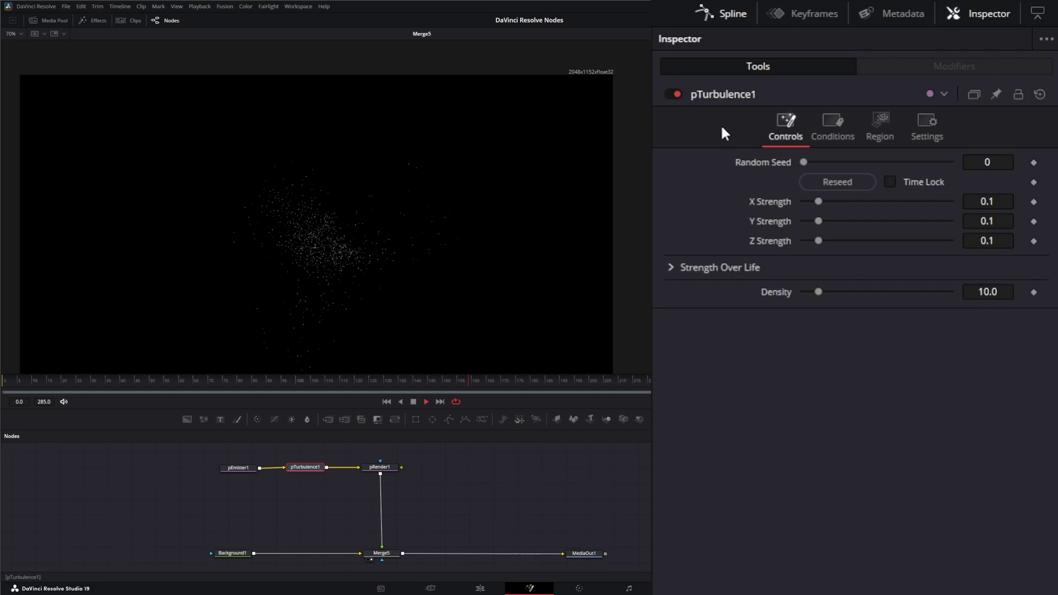
pyautogui.moveTo(808, 161)
pyautogui.mouseDown()
pyautogui.moveTo(861, 161)
pyautogui.moveTo(789, 163)
pyautogui.mouseUp()
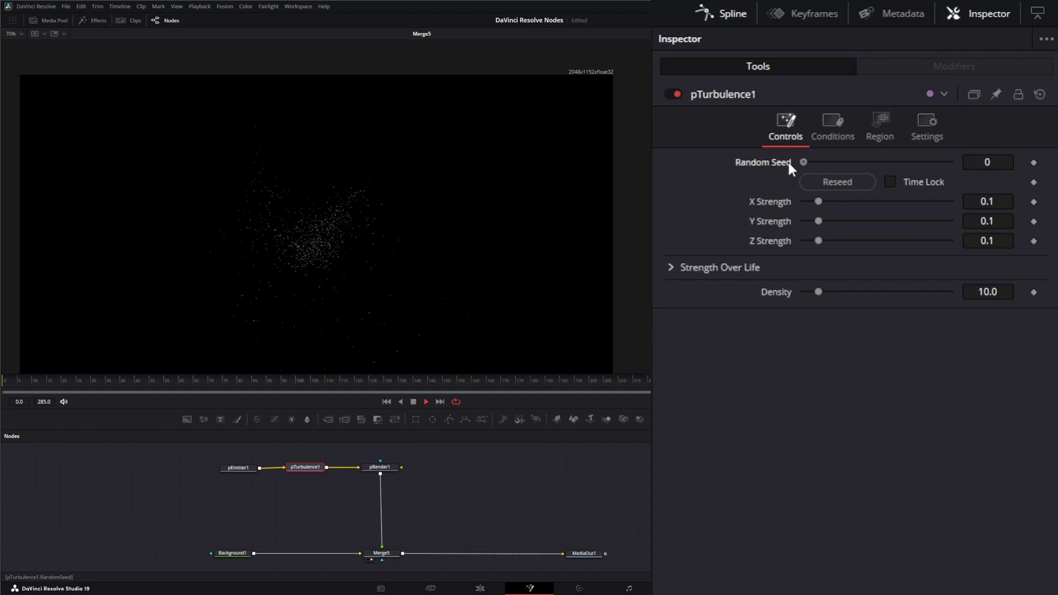
pyautogui.click(840, 182)
pyautogui.click(837, 180)
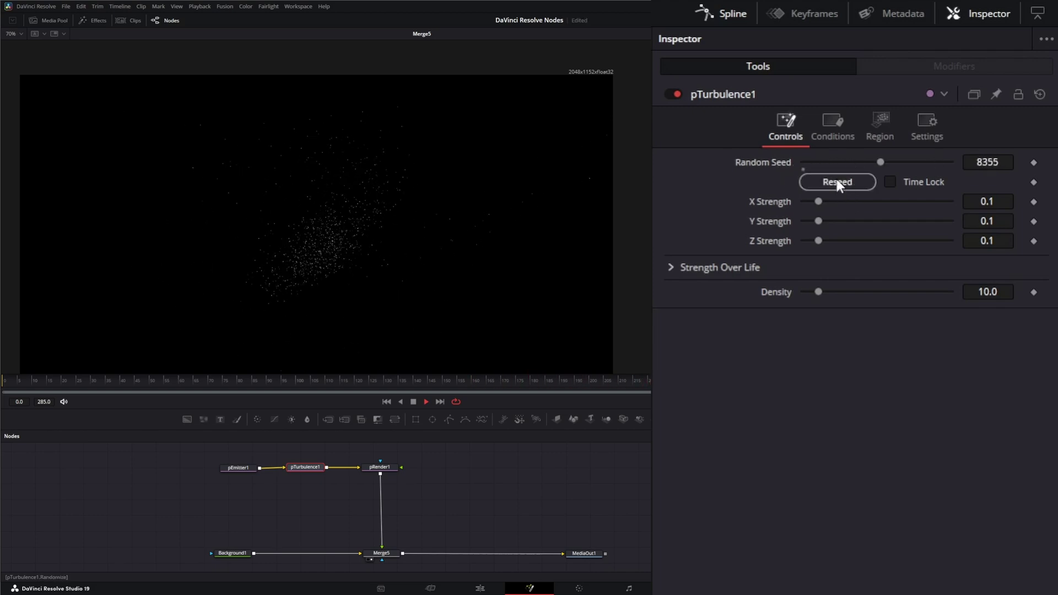
pyautogui.click(890, 181)
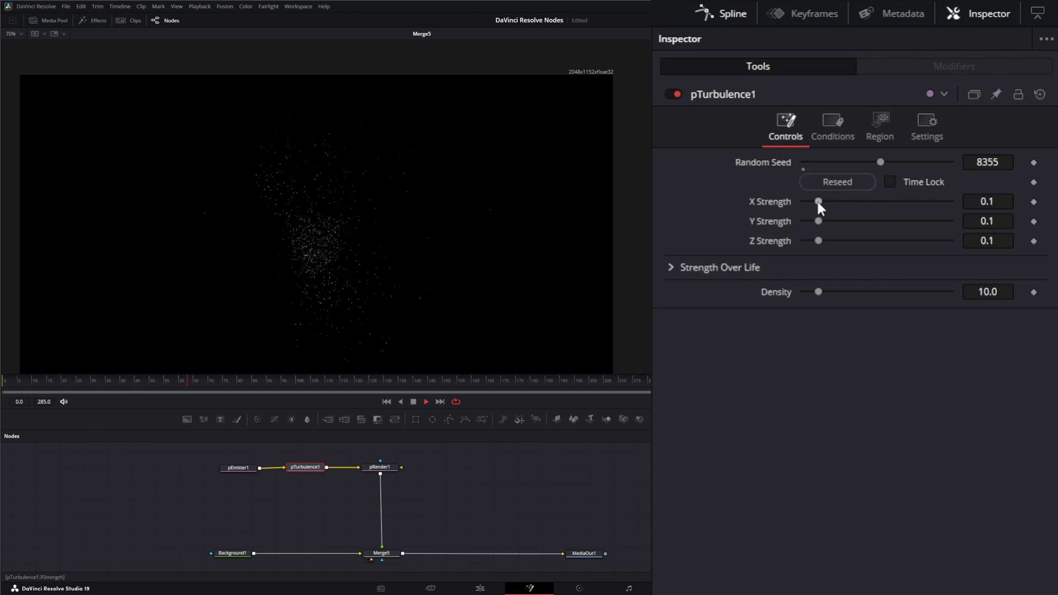
# - Keep X Strength at 0.1 and ramp Strength Over Life from near zero to near full
pyautogui.moveTo(818, 202); pyautogui.dragTo(856, 202)
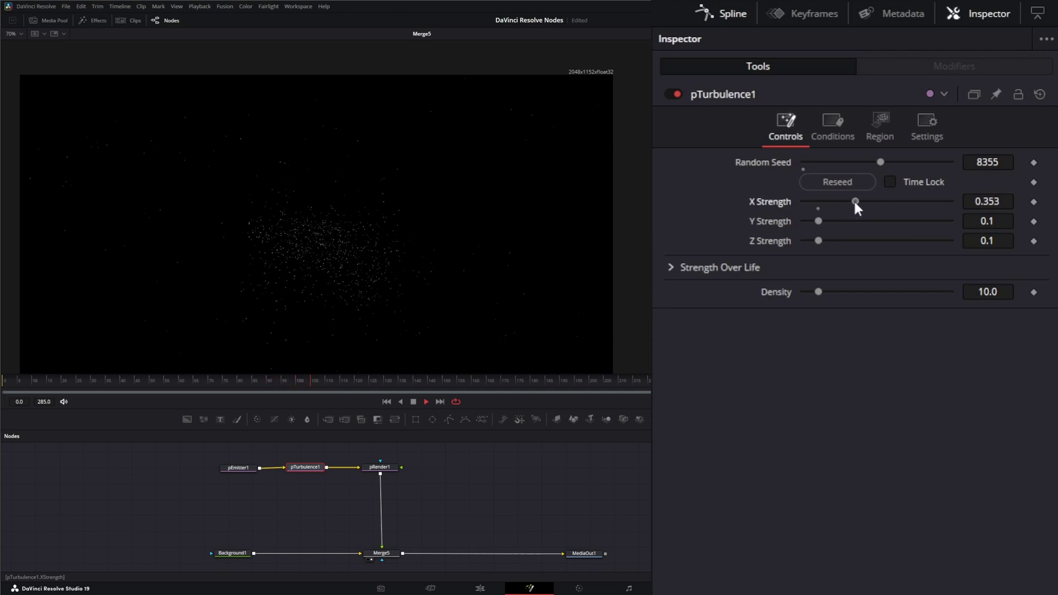
pyautogui.doubleClick(778, 203)
pyautogui.click(671, 267)
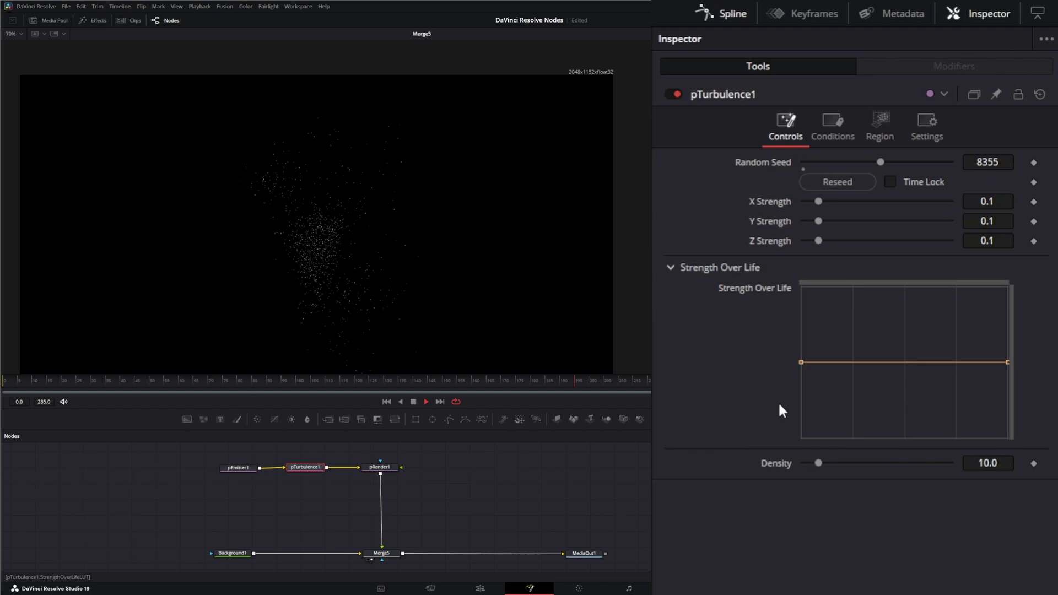
pyautogui.moveTo(801, 362); pyautogui.dragTo(799, 433)
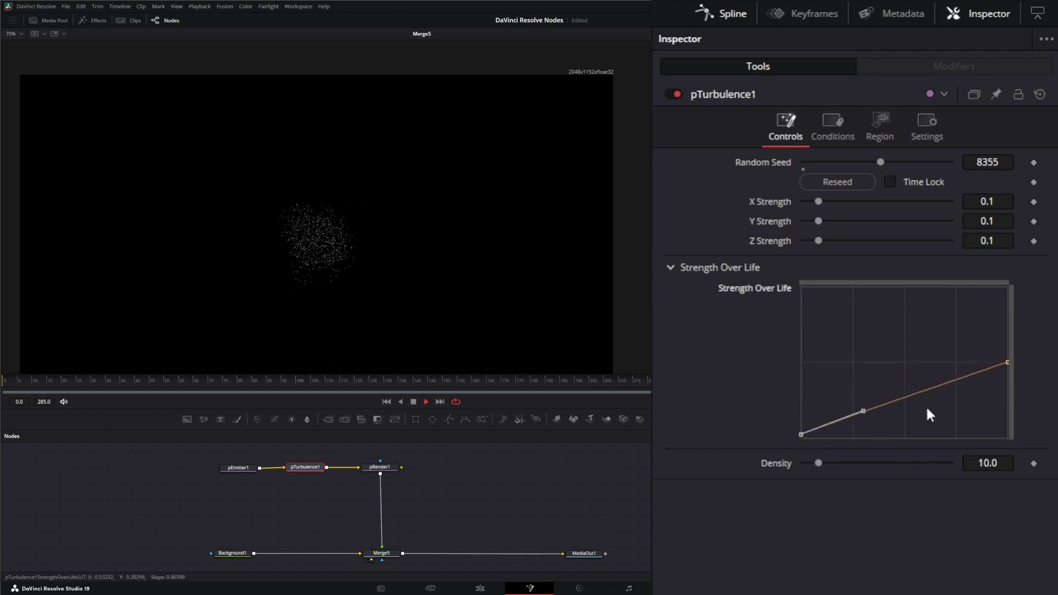
pyautogui.moveTo(1006, 363); pyautogui.dragTo(1008, 291)
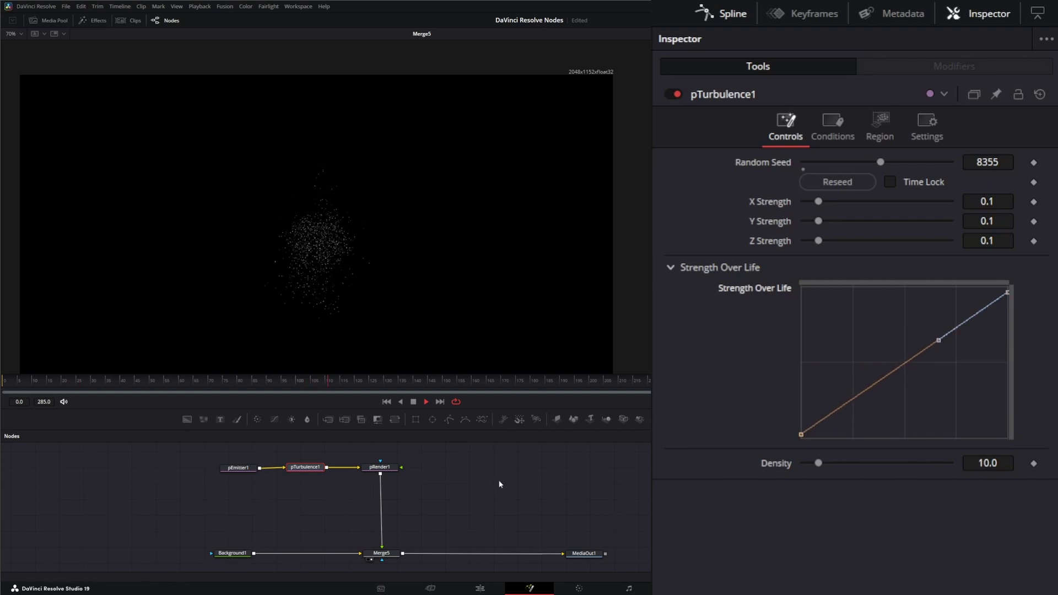
# - Set pEmitter1's particle style to Point Cluster
pyautogui.click(238, 468)
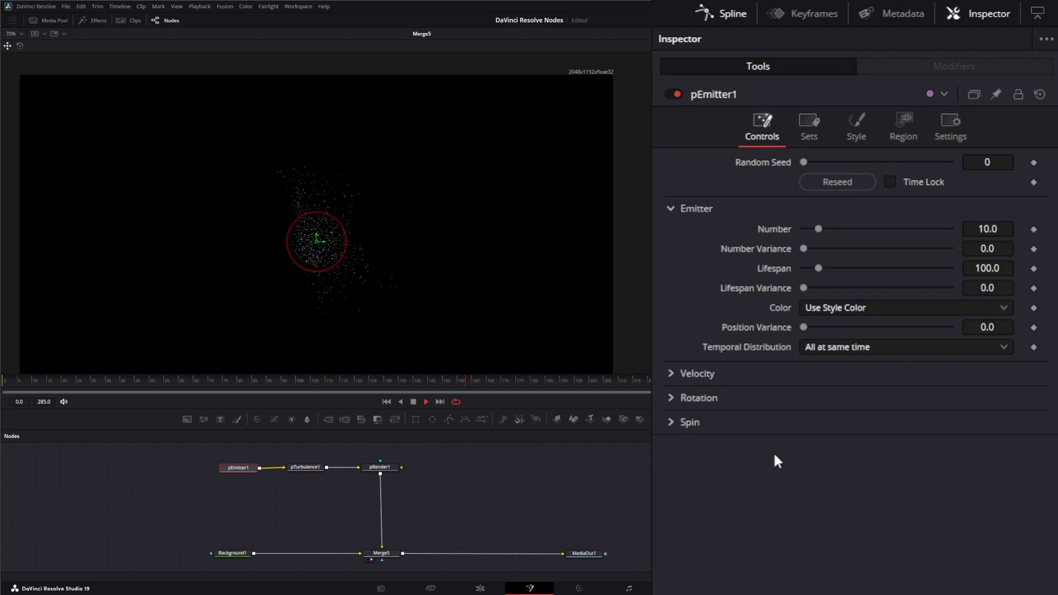
pyautogui.click(858, 125)
pyautogui.click(825, 185)
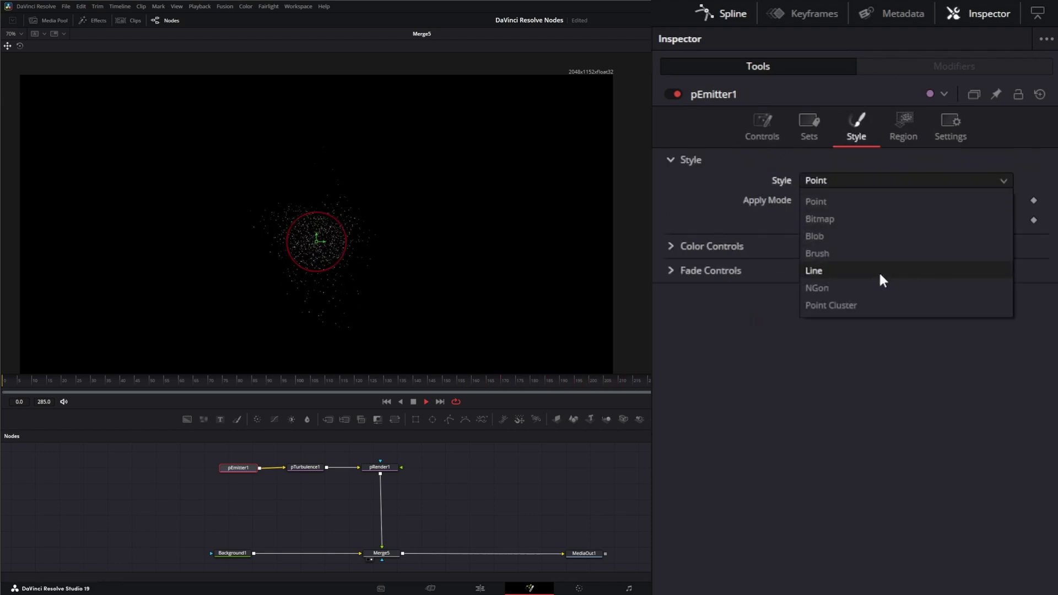
pyautogui.click(848, 305)
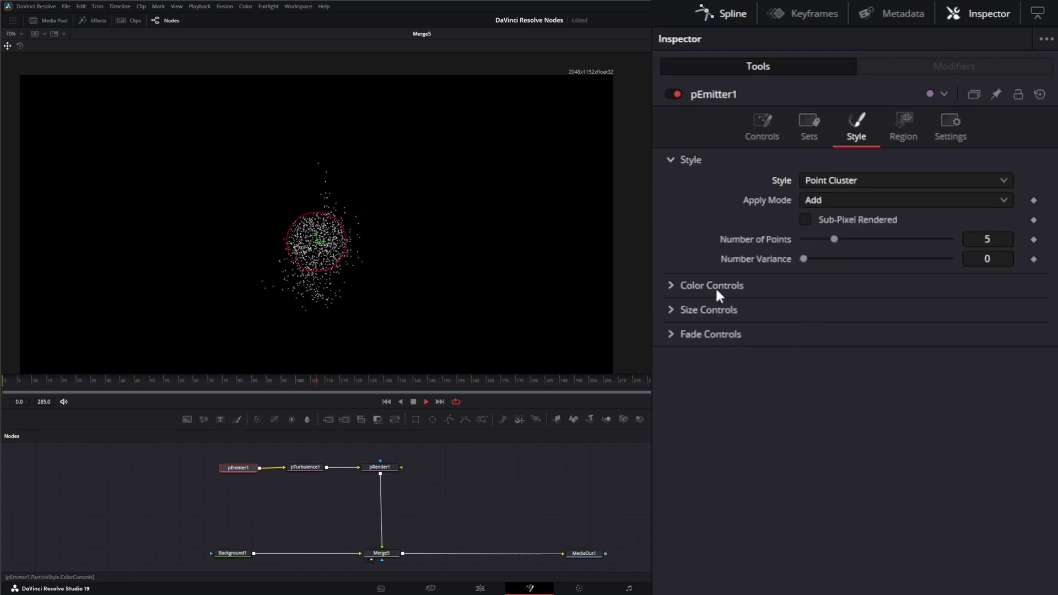
# - Set emitter Number 200, Lifespan 300, Lifespan Variance 50 and Number Variance 20
pyautogui.click(766, 126)
pyautogui.click(988, 229)
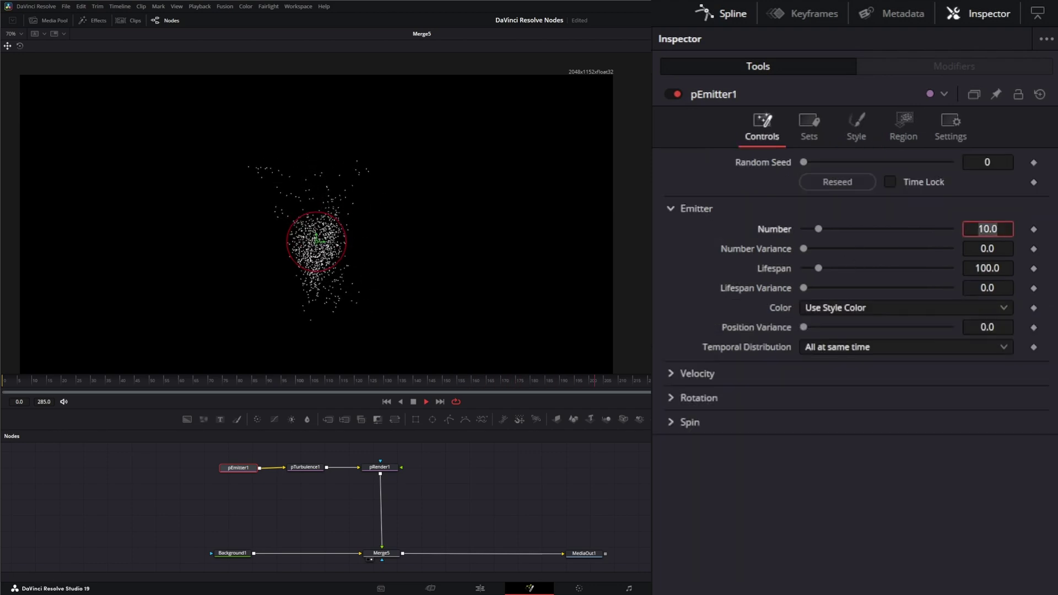
pyautogui.write('200')
pyautogui.press('Tab')
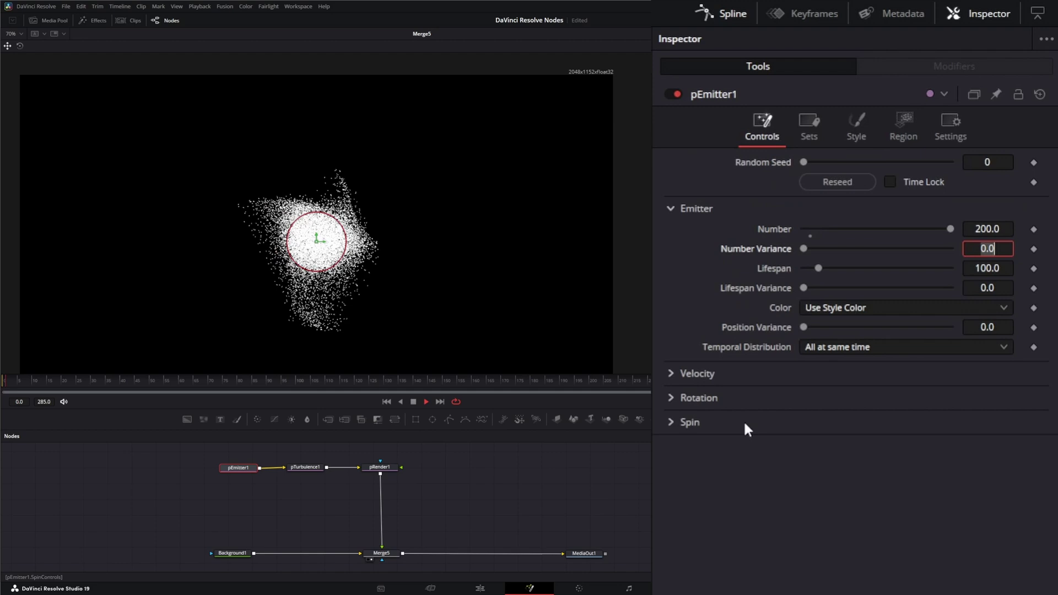
pyautogui.press('Tab')
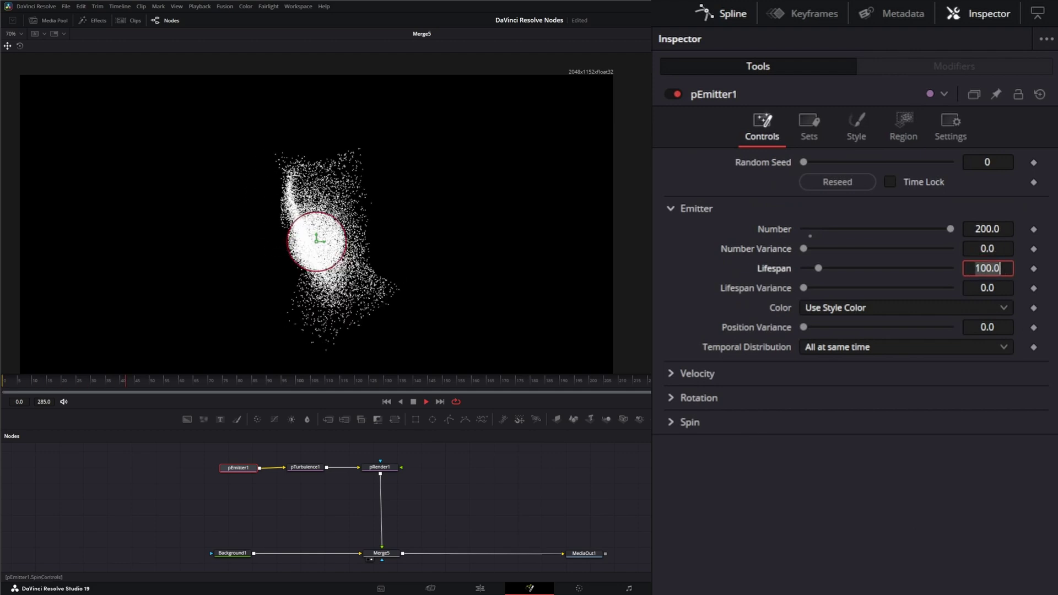
pyautogui.write('300')
pyautogui.press('Tab')
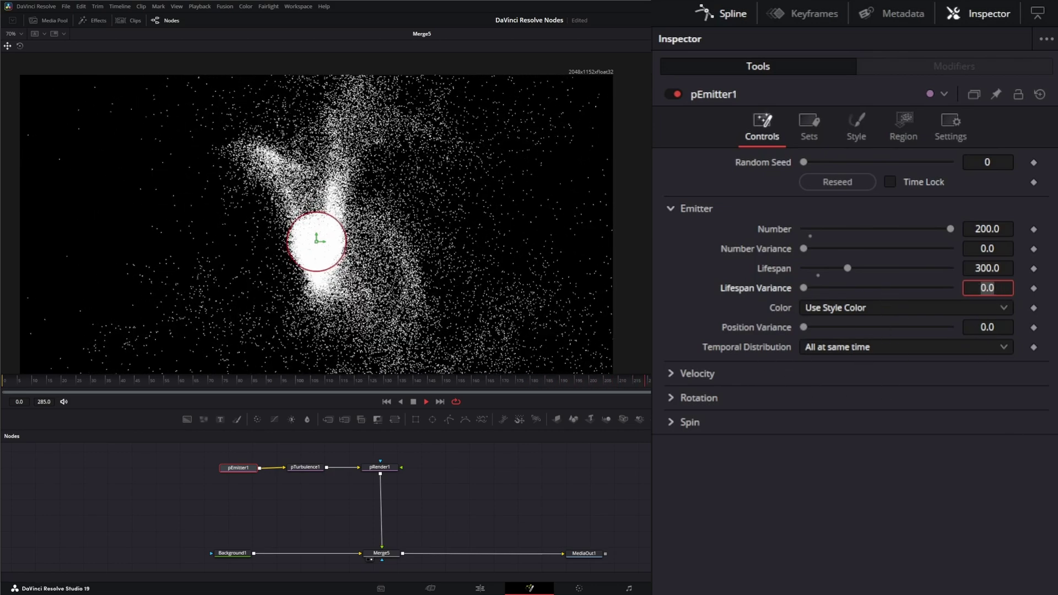
pyautogui.write('50')
pyautogui.press('Tab')
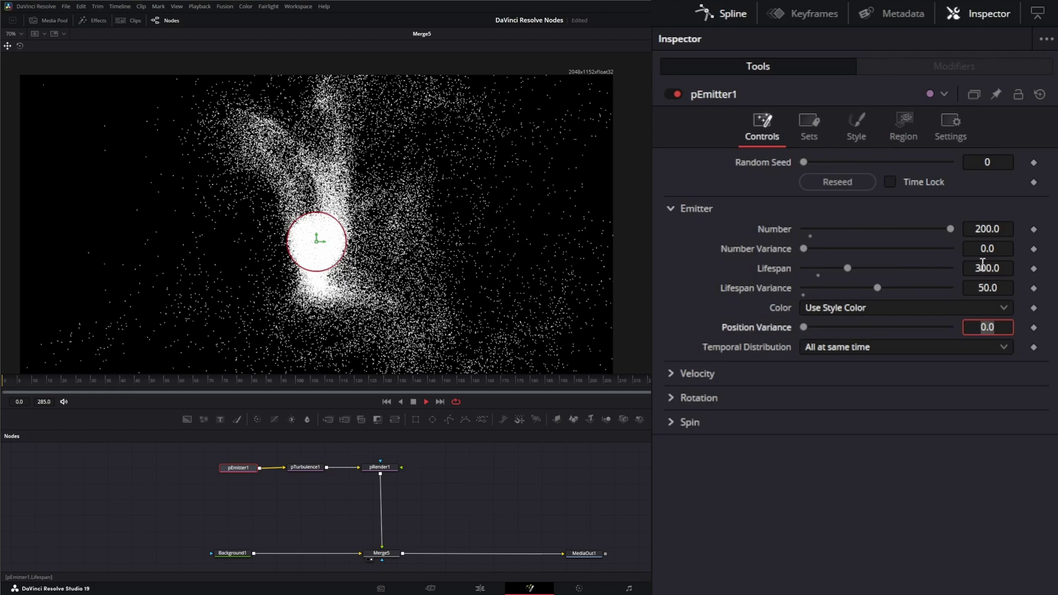
pyautogui.click(992, 249)
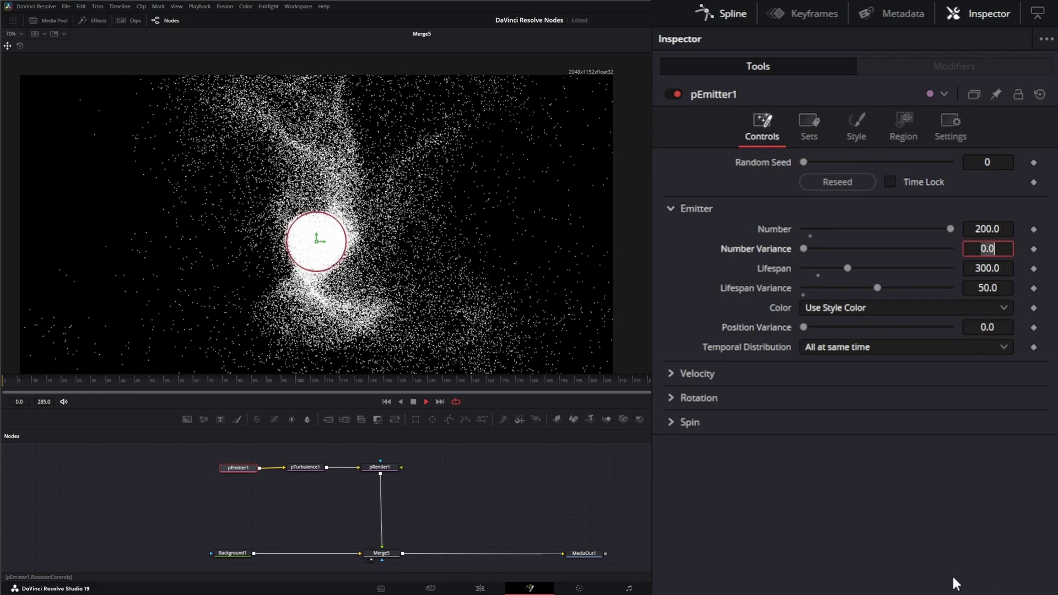
pyautogui.write('20')
pyautogui.press('Tab')
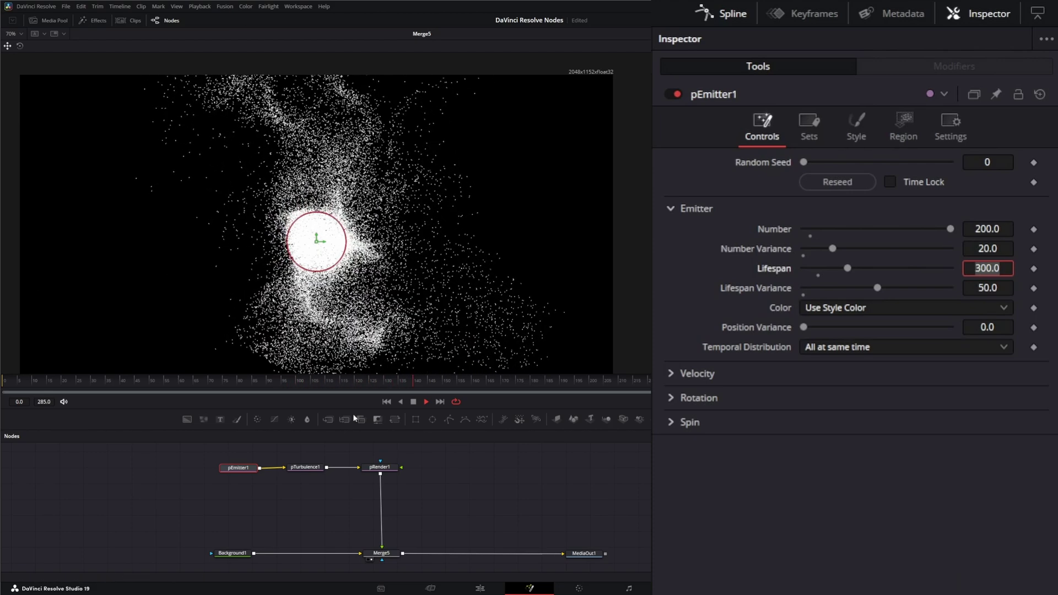
# - Drag pTurbulence1's Density slider to 69, then show its Conditions settings
pyautogui.click(317, 468)
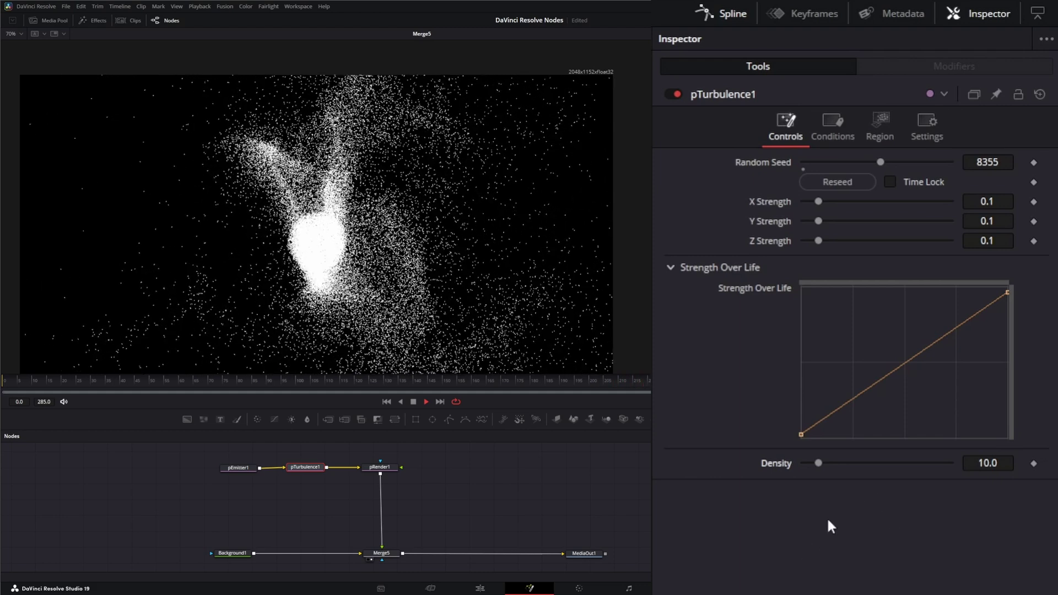
pyautogui.moveTo(1001, 463); pyautogui.dragTo(969, 463)
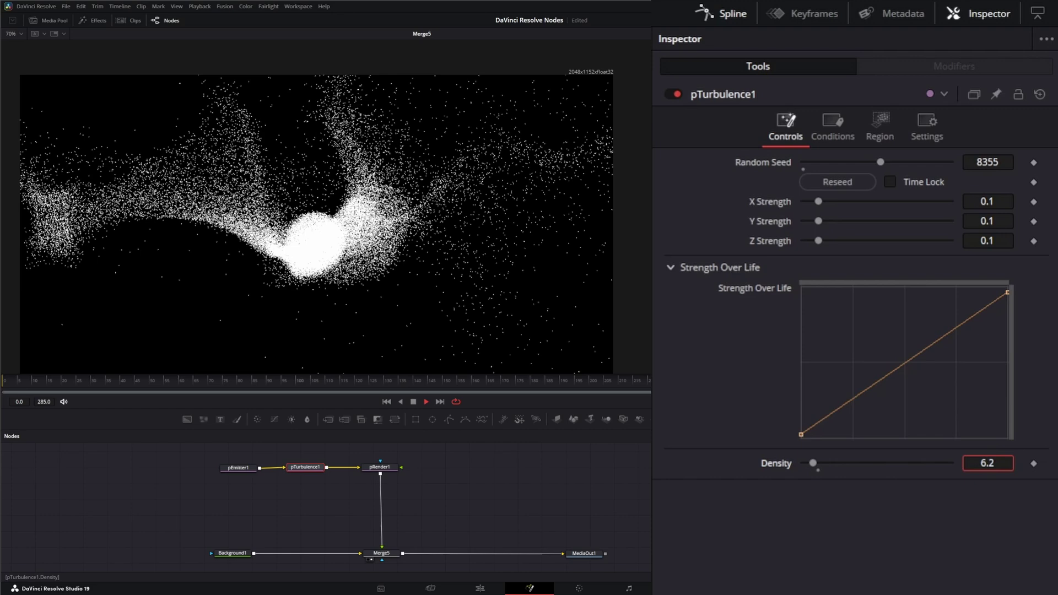
pyautogui.moveTo(968, 463); pyautogui.dragTo(967, 463)
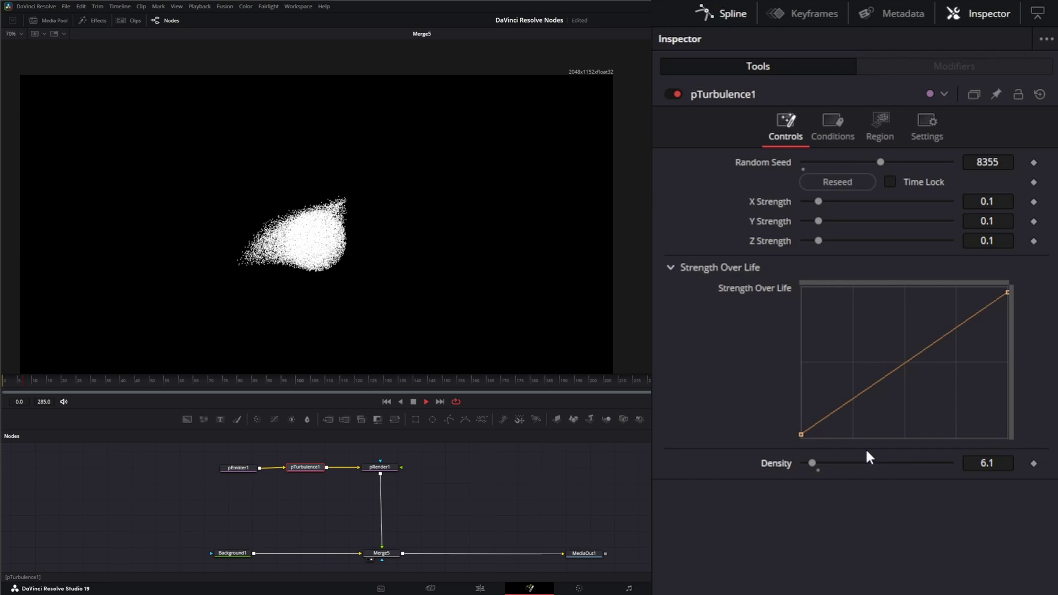
pyautogui.moveTo(813, 464); pyautogui.dragTo(905, 466)
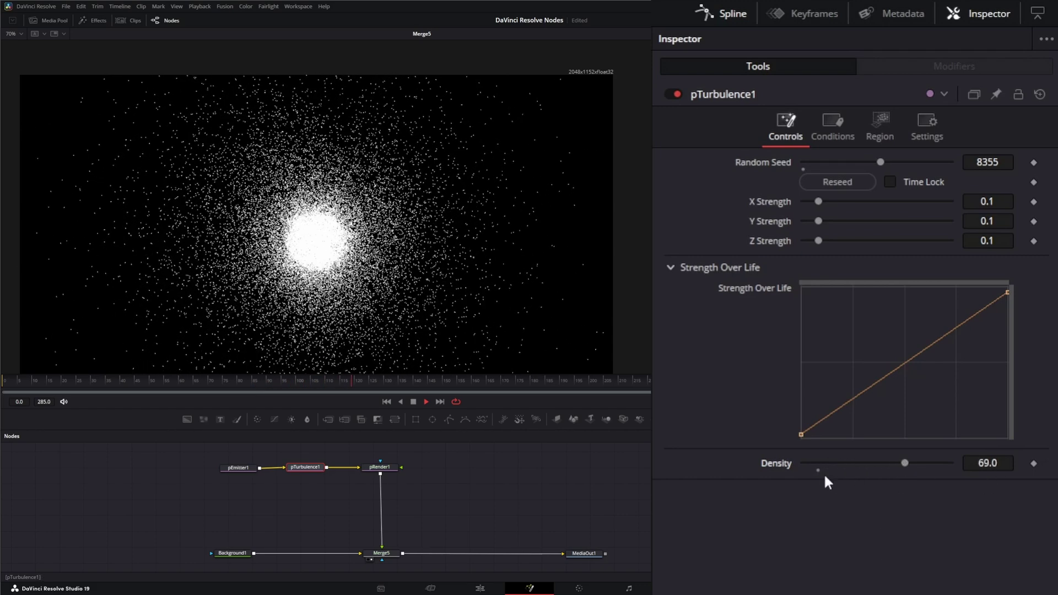
pyautogui.click(833, 128)
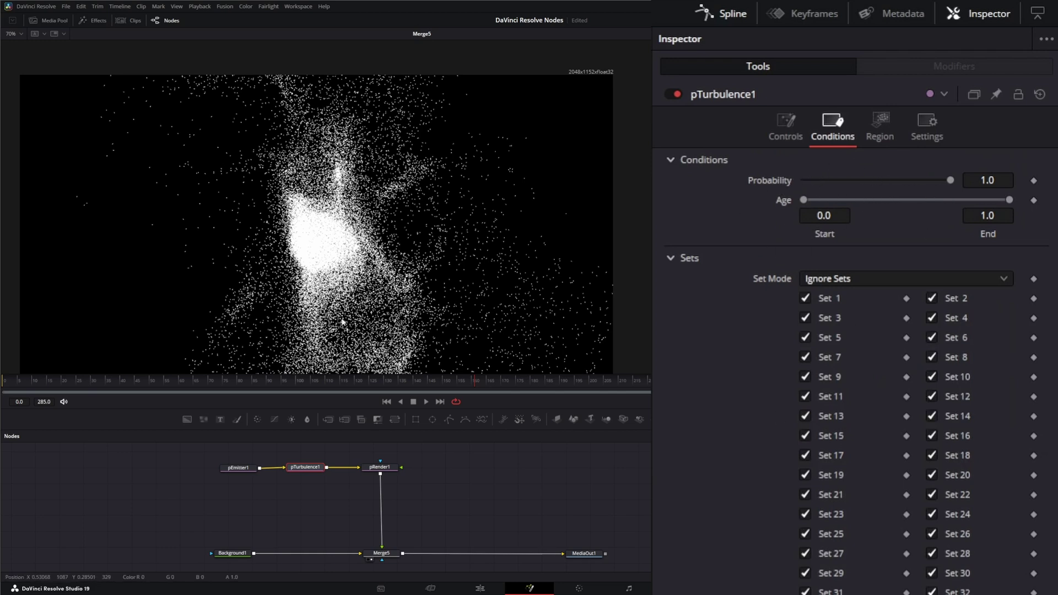
pyautogui.click(426, 402)
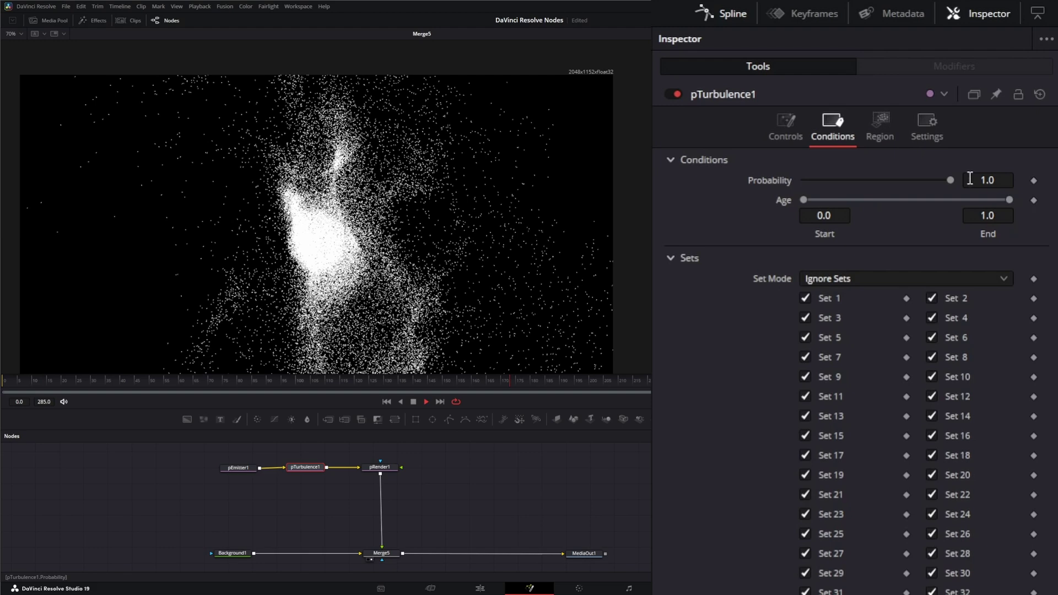
pyautogui.moveTo(951, 180)
pyautogui.mouseDown()
pyautogui.moveTo(893, 180)
pyautogui.moveTo(961, 182)
pyautogui.mouseUp()
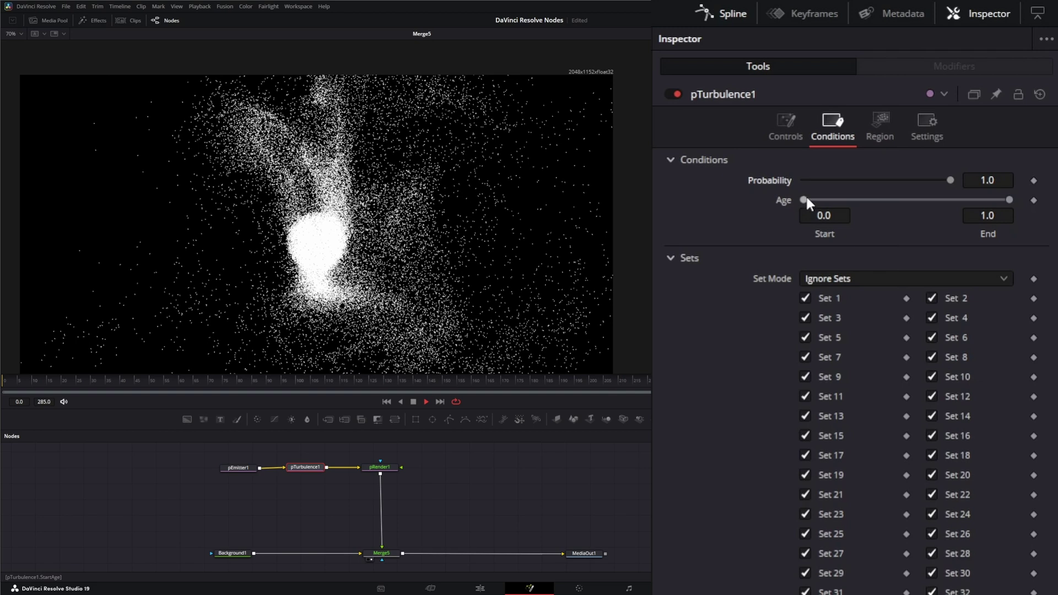
pyautogui.moveTo(807, 200); pyautogui.dragTo(855, 200)
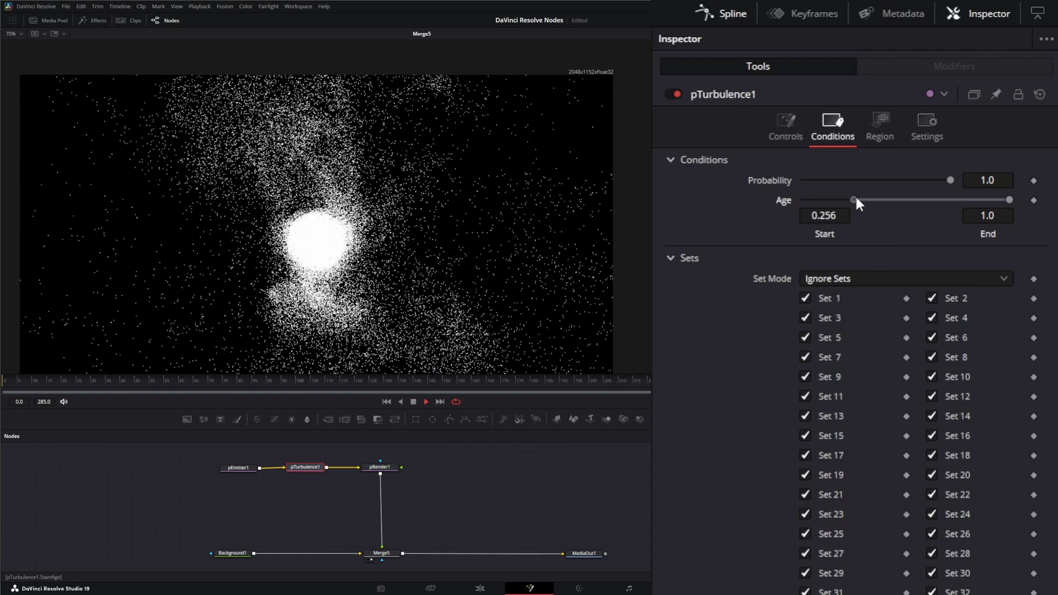
pyautogui.click(413, 402)
pyautogui.click(386, 402)
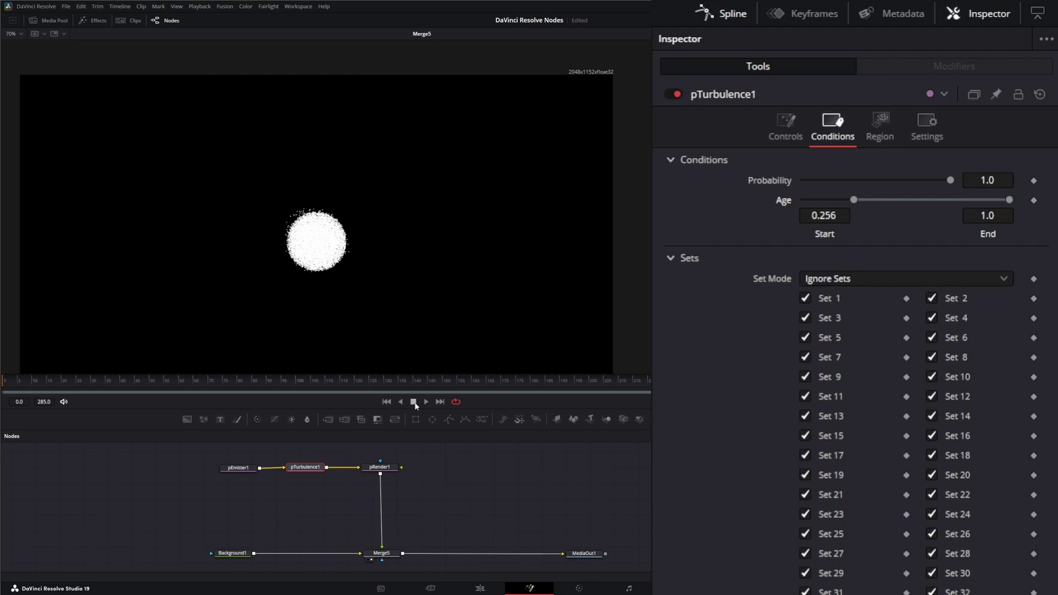
pyautogui.click(428, 402)
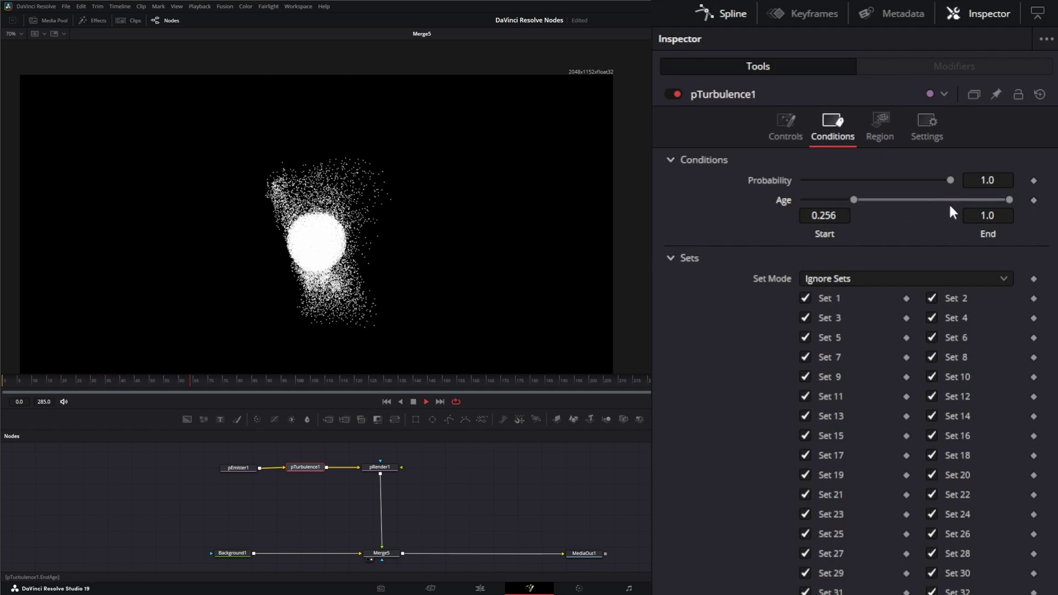
pyautogui.click(413, 402)
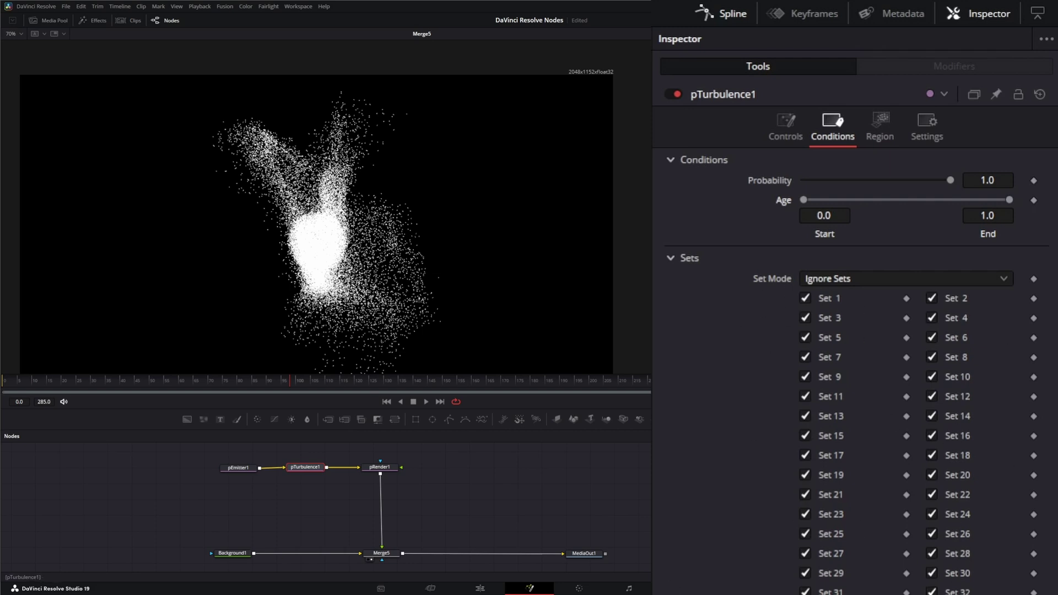
# - Set pTurbulence1's Region to Bezier in the Region settings
pyautogui.click(879, 126)
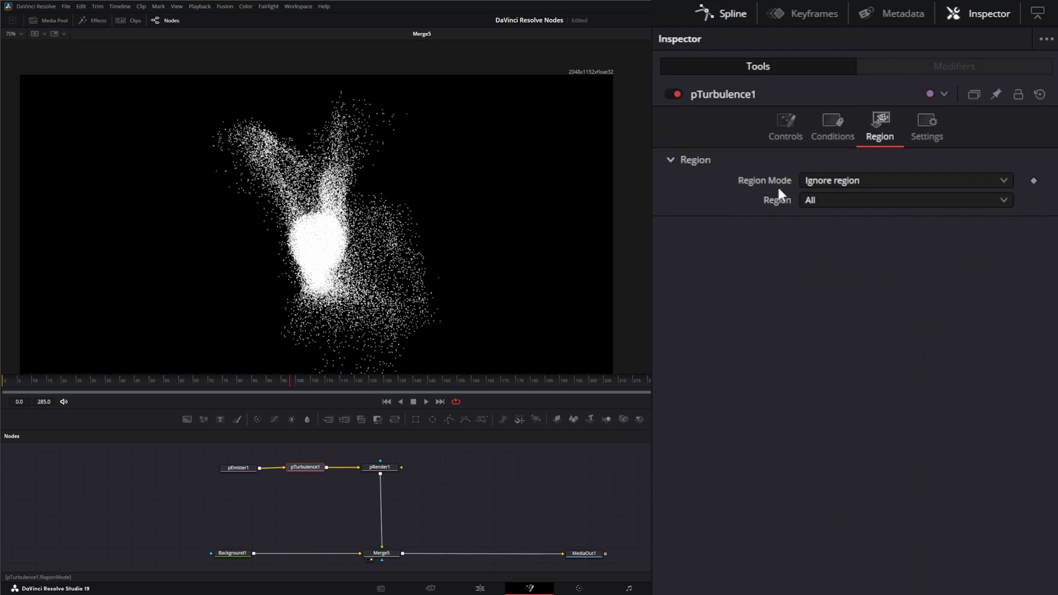
pyautogui.click(811, 182)
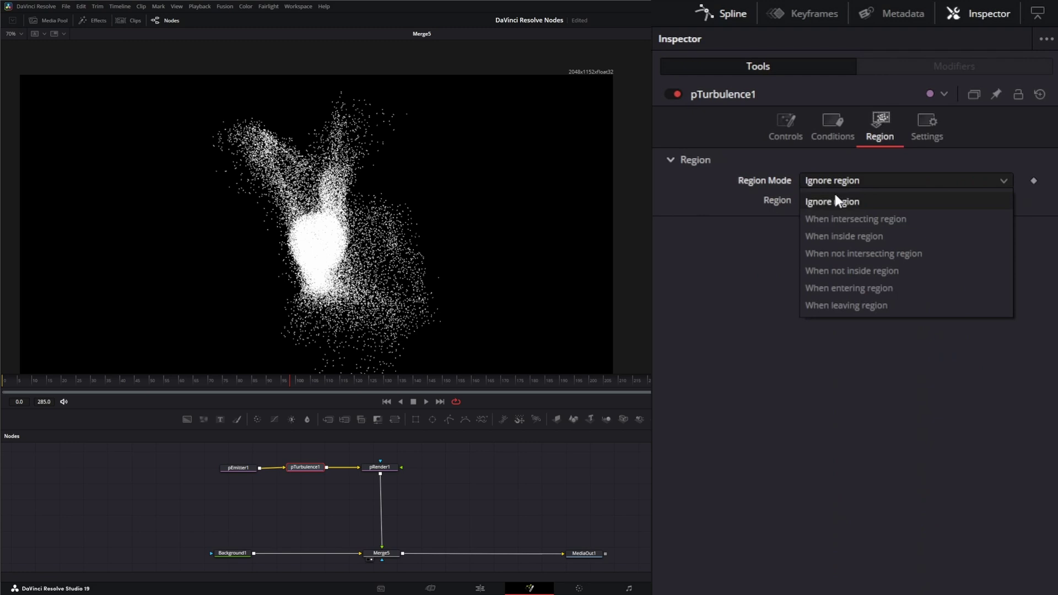
pyautogui.click(733, 270)
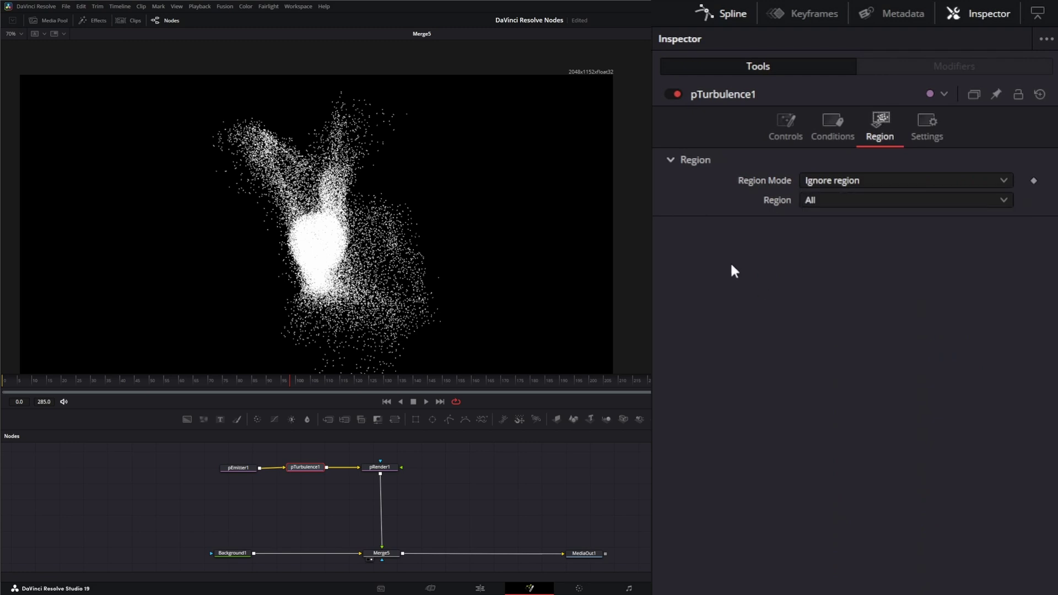
pyautogui.click(830, 202)
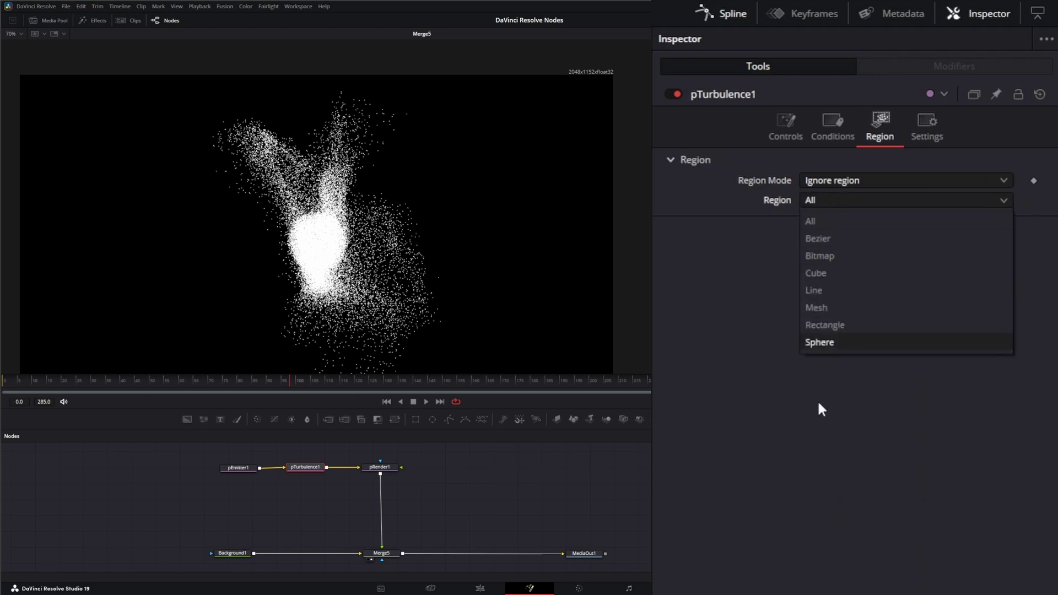
pyautogui.click(700, 260)
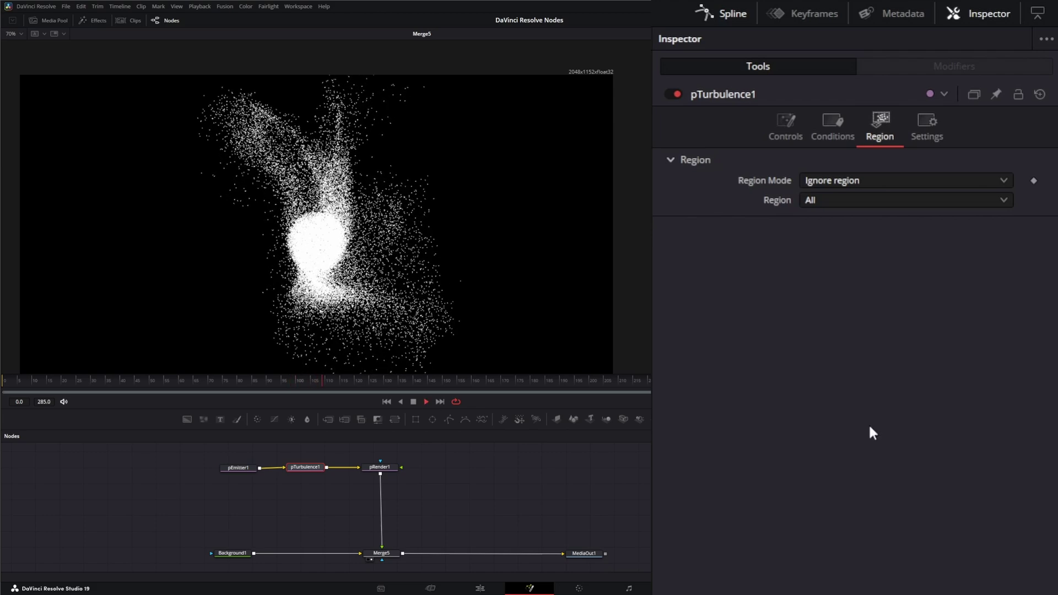
pyautogui.click(829, 199)
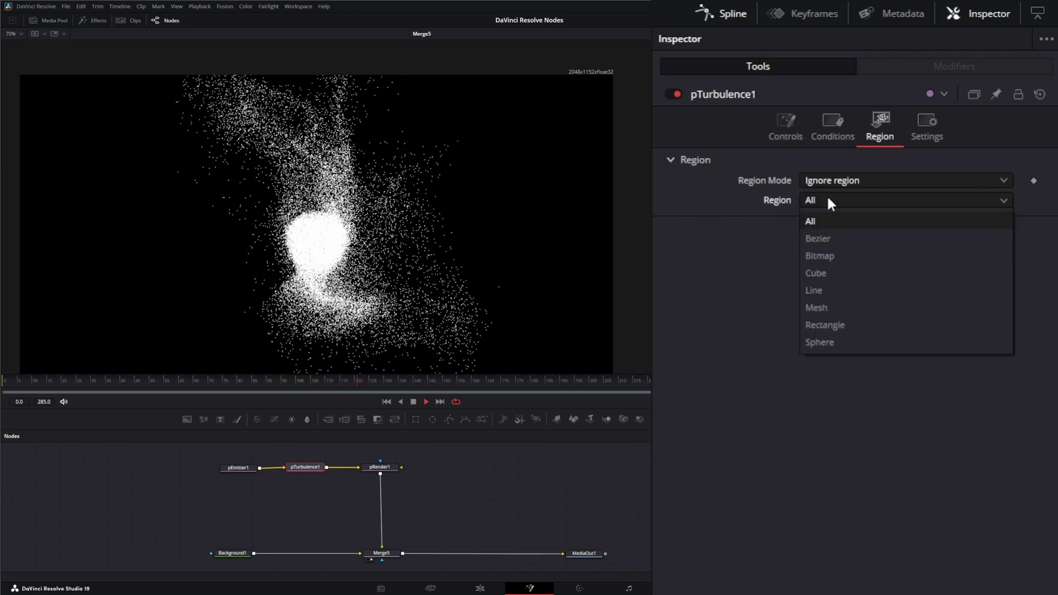
pyautogui.click(833, 239)
# - Draw a closed eight-point polygon around the lower right of the particle ball
pyautogui.click(200, 245)
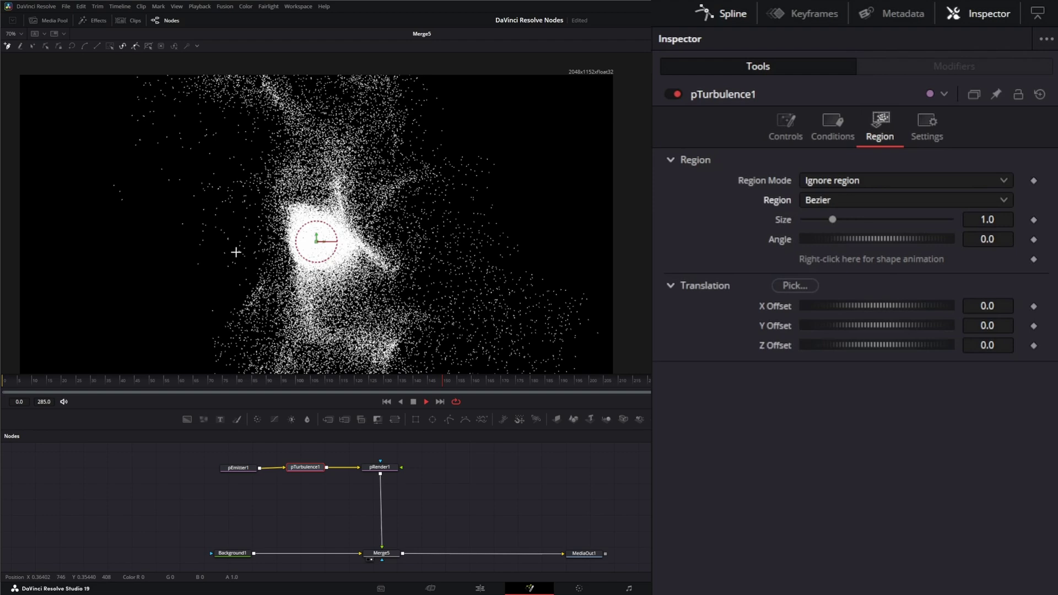
pyautogui.click(259, 245)
pyautogui.click(319, 243)
pyautogui.click(348, 226)
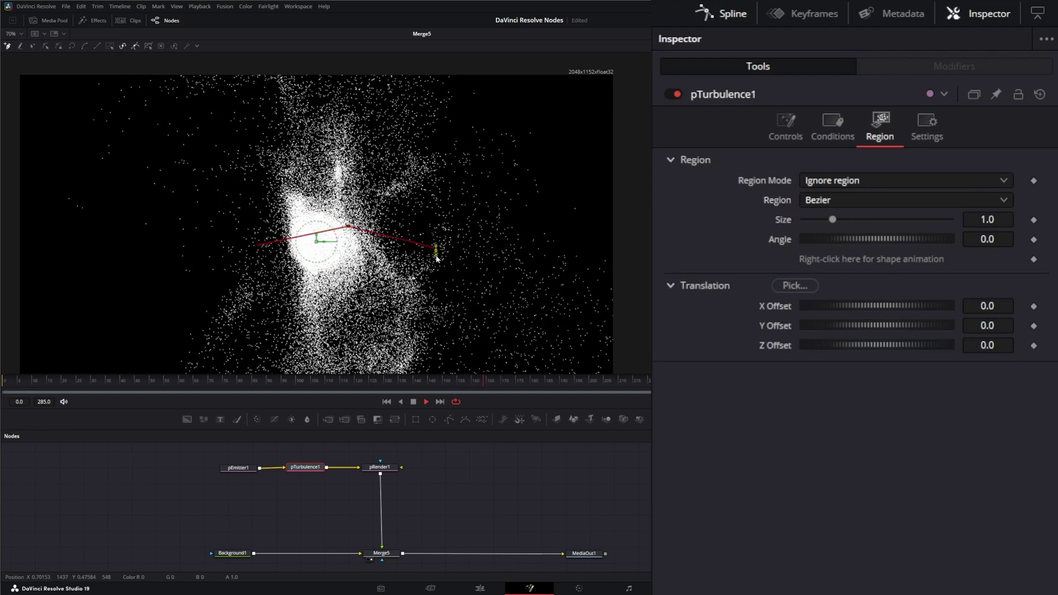
pyautogui.click(437, 250)
pyautogui.click(352, 338)
pyautogui.click(284, 298)
pyautogui.click(249, 279)
pyautogui.click(259, 245)
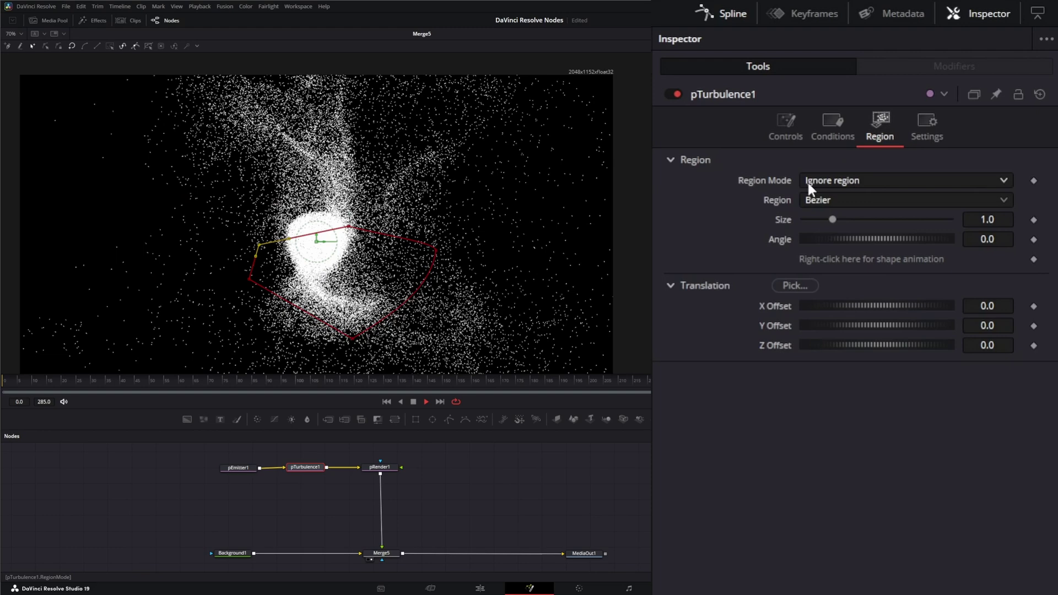
# - Try Region Mode options: inside, intersecting, and not intersecting the region
pyautogui.click(840, 180)
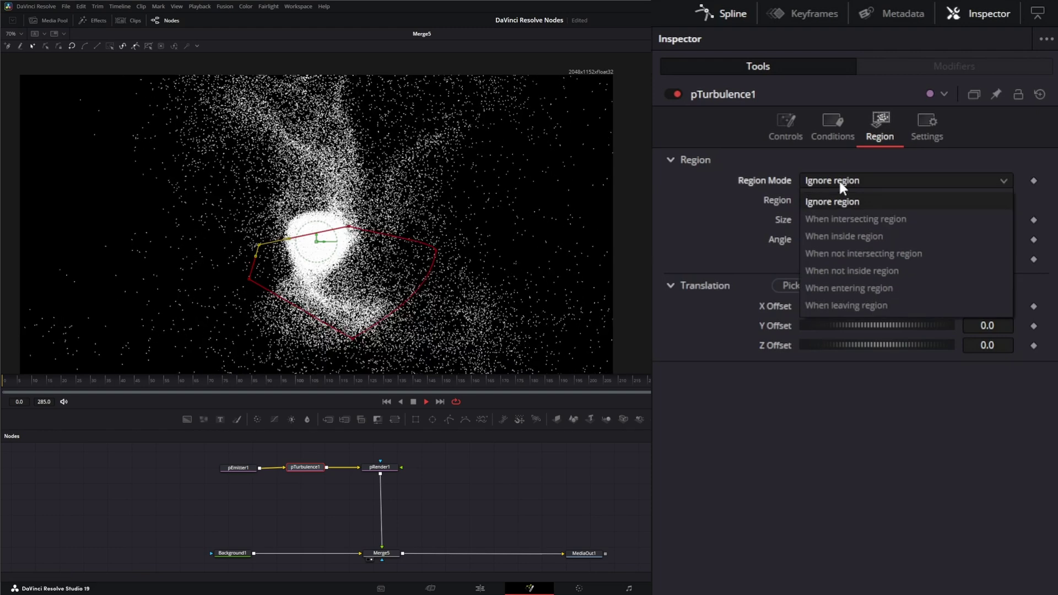
pyautogui.click(847, 236)
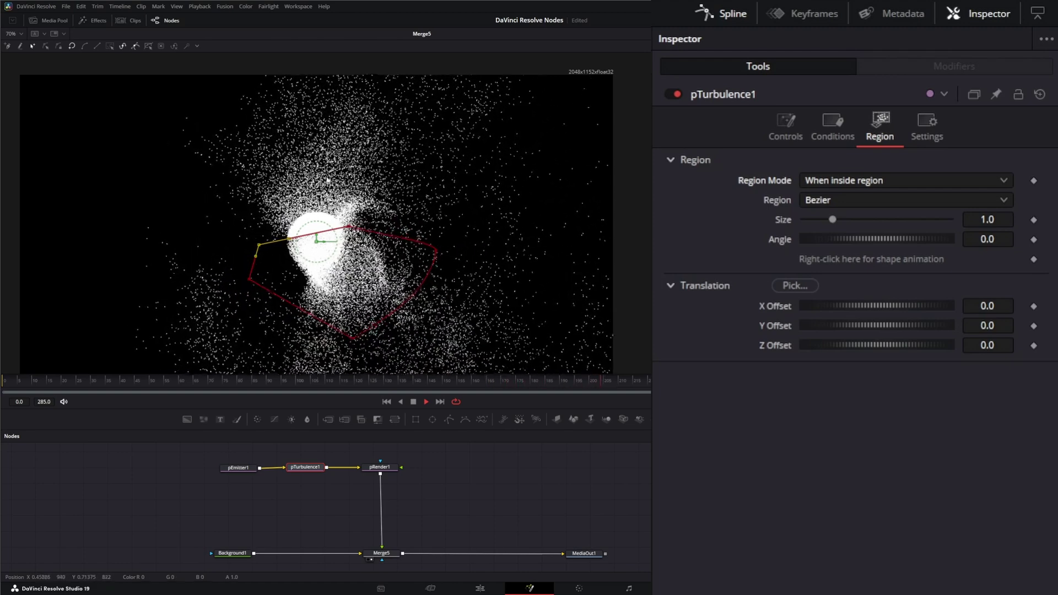
pyautogui.click(867, 180)
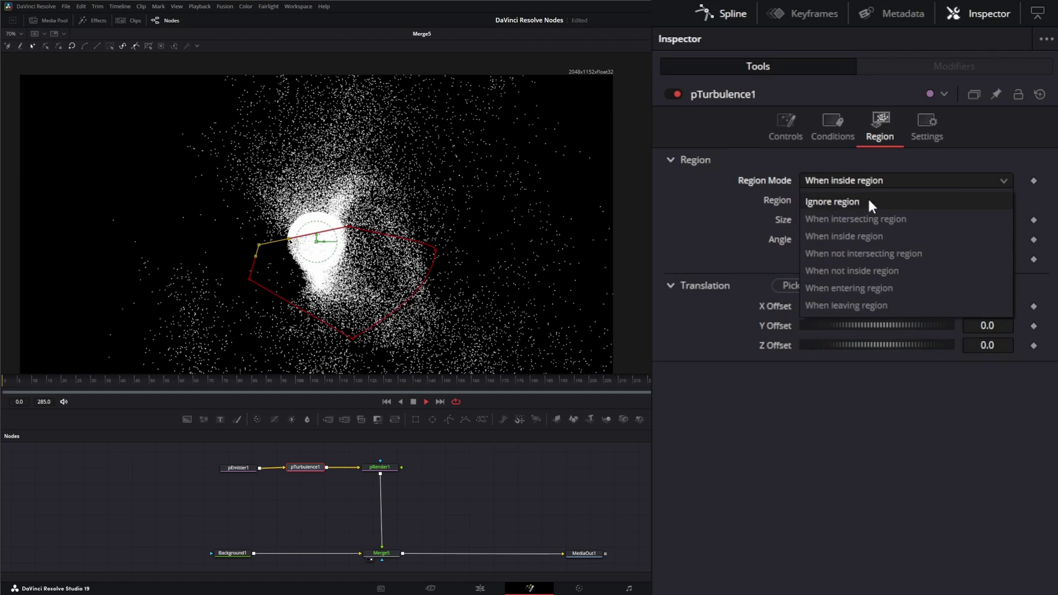
pyautogui.click(866, 217)
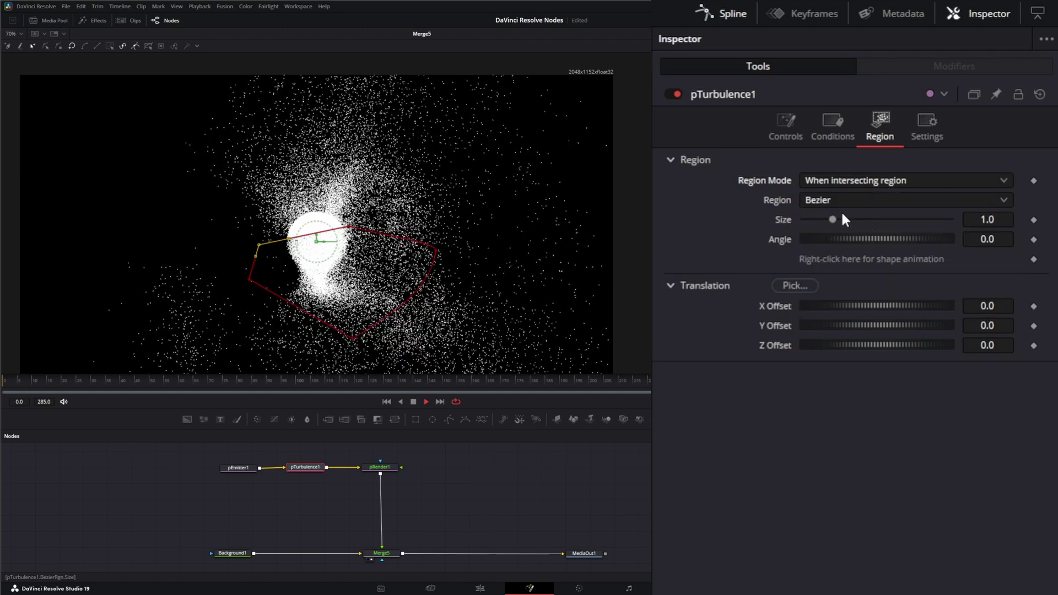
pyautogui.click(874, 177)
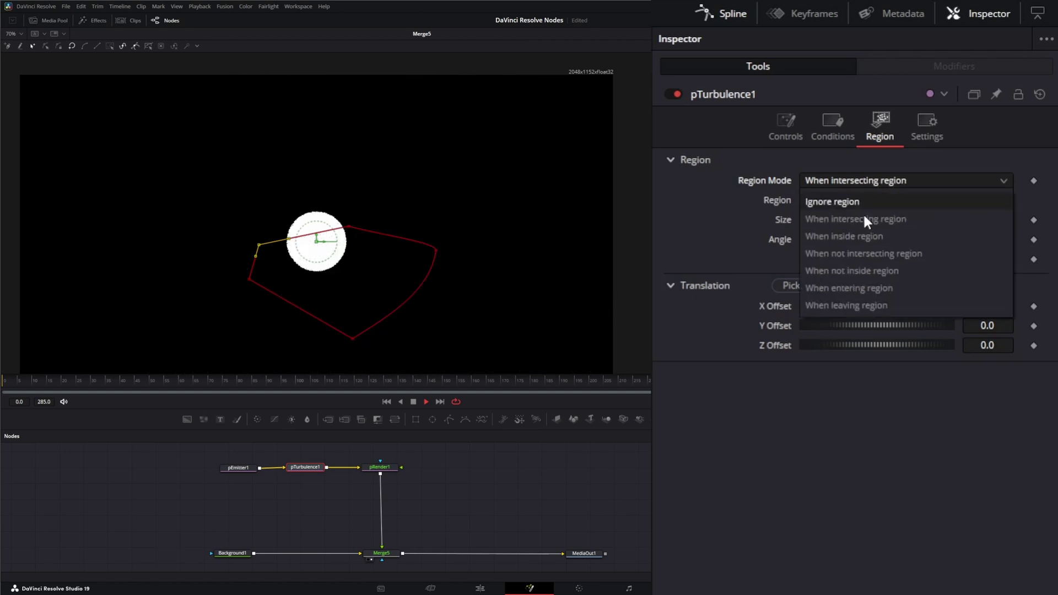
pyautogui.click(871, 254)
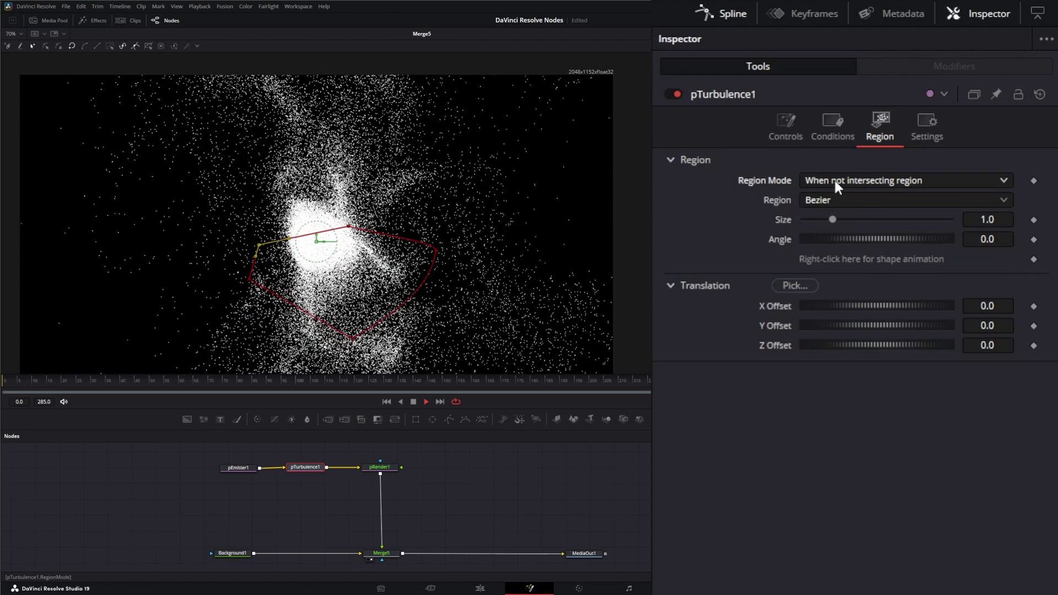
# - Set Region Mode to When leaving region, with Size 1.176, Angle 21.8, X Offset 0.101
pyautogui.click(835, 179)
pyautogui.click(853, 270)
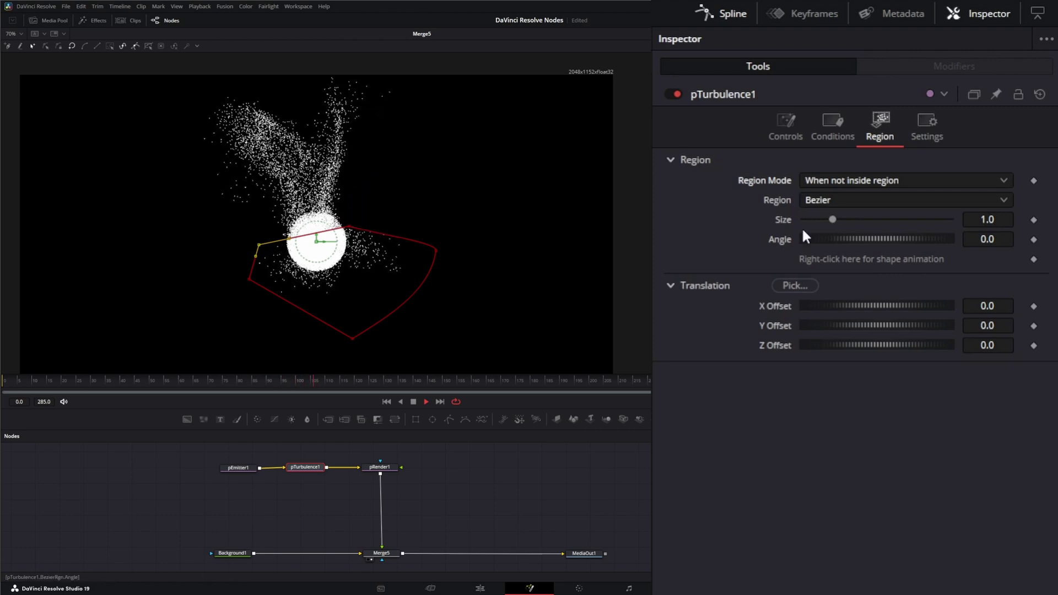
pyautogui.click(842, 175)
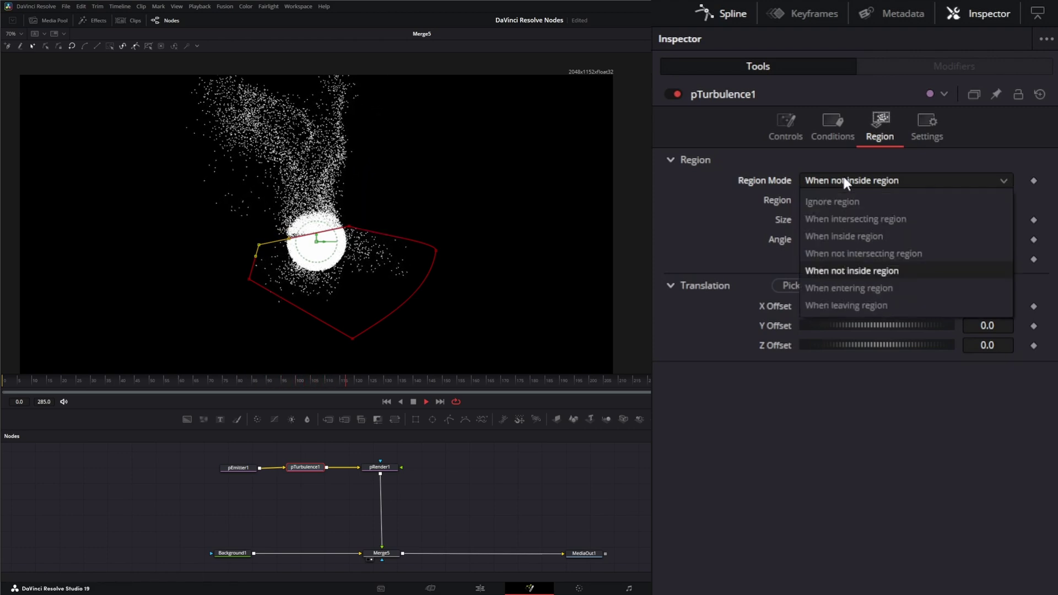
pyautogui.click(872, 289)
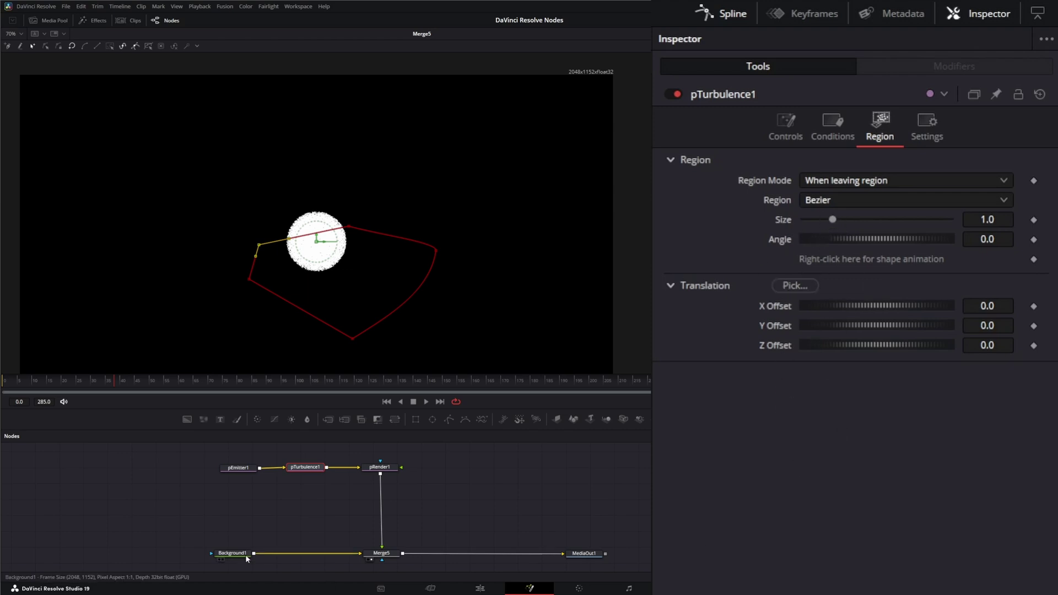
pyautogui.moveTo(832, 219); pyautogui.dragTo(860, 239)
pyautogui.moveTo(862, 305); pyautogui.dragTo(865, 306)
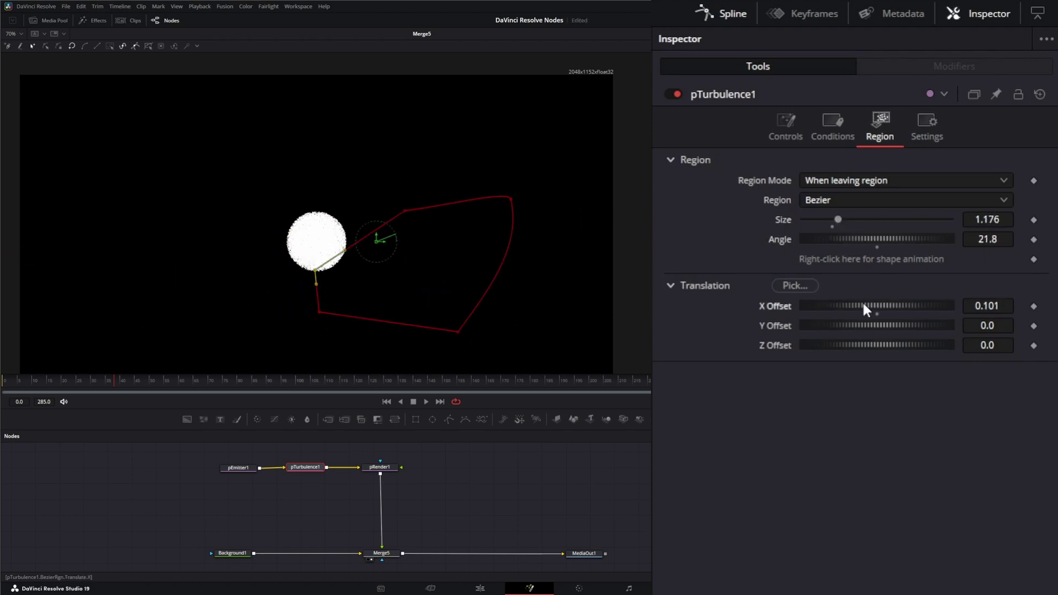
# - Make the region a Cube acting When inside region, and restart the simulation
pyautogui.click(823, 199)
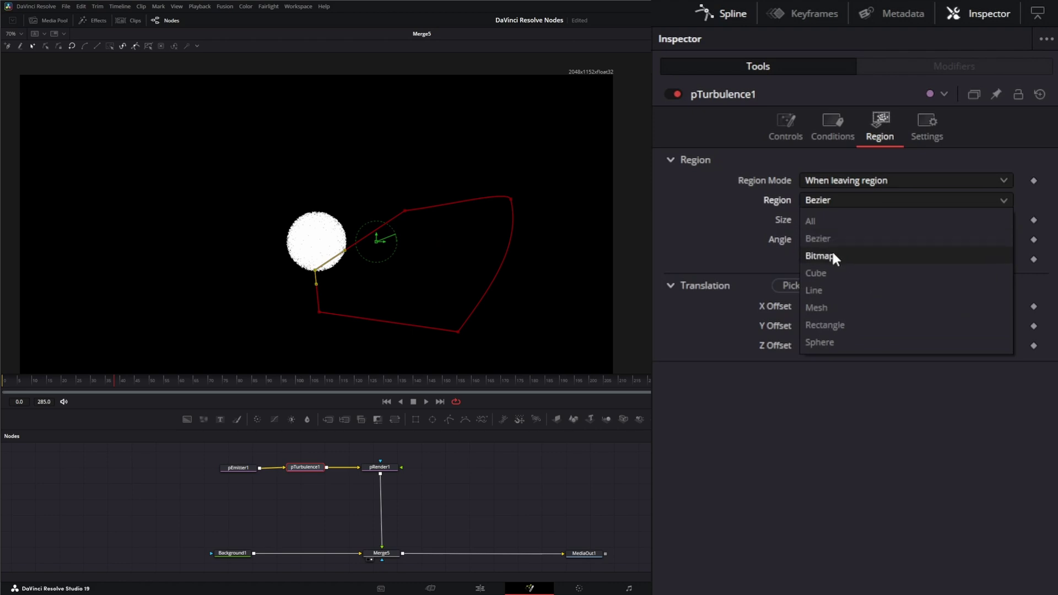
pyautogui.click(817, 273)
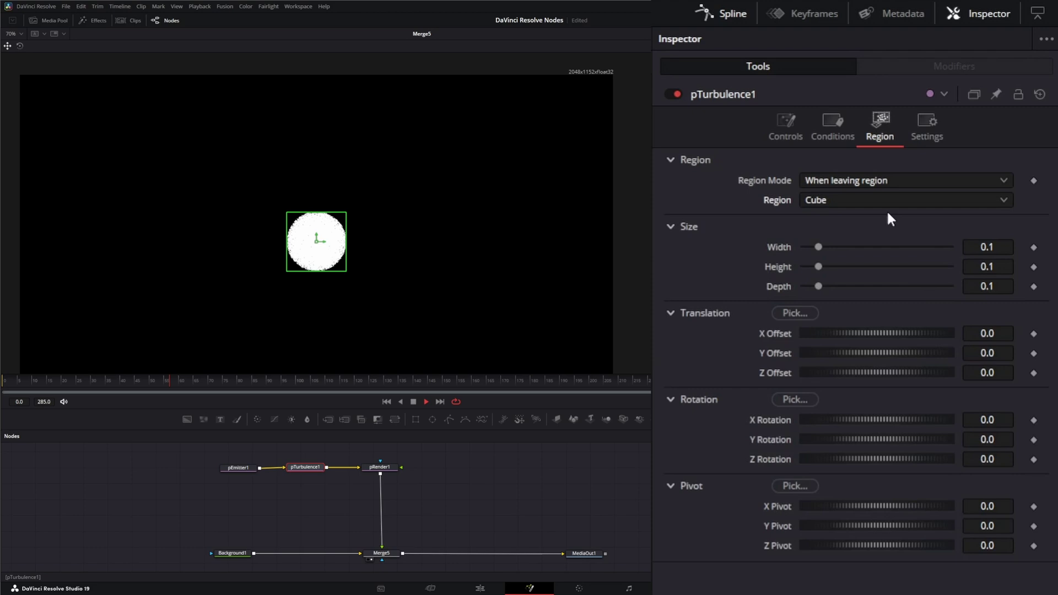
pyautogui.click(833, 179)
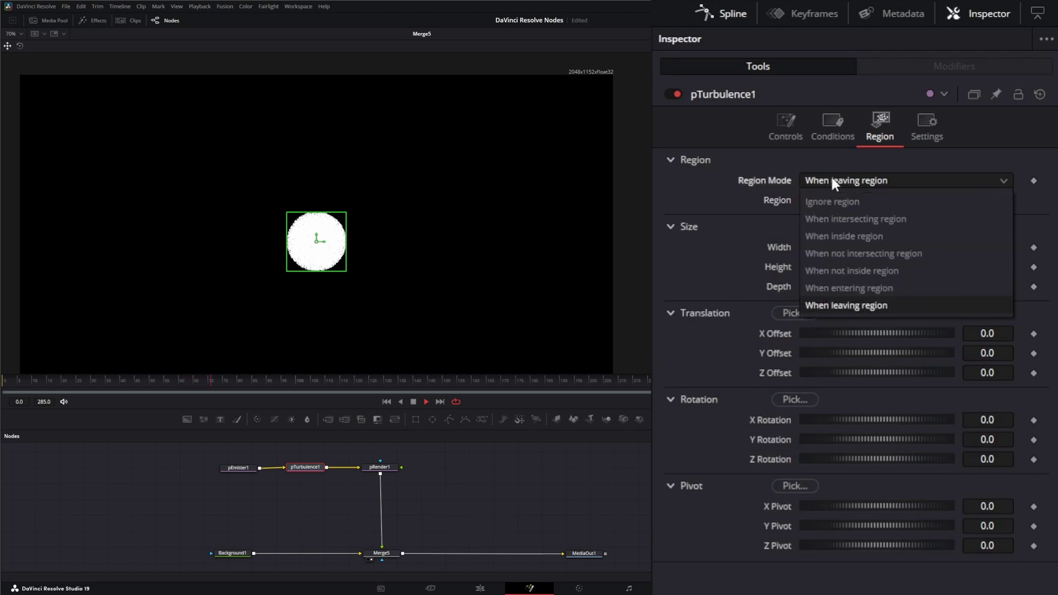
pyautogui.click(850, 235)
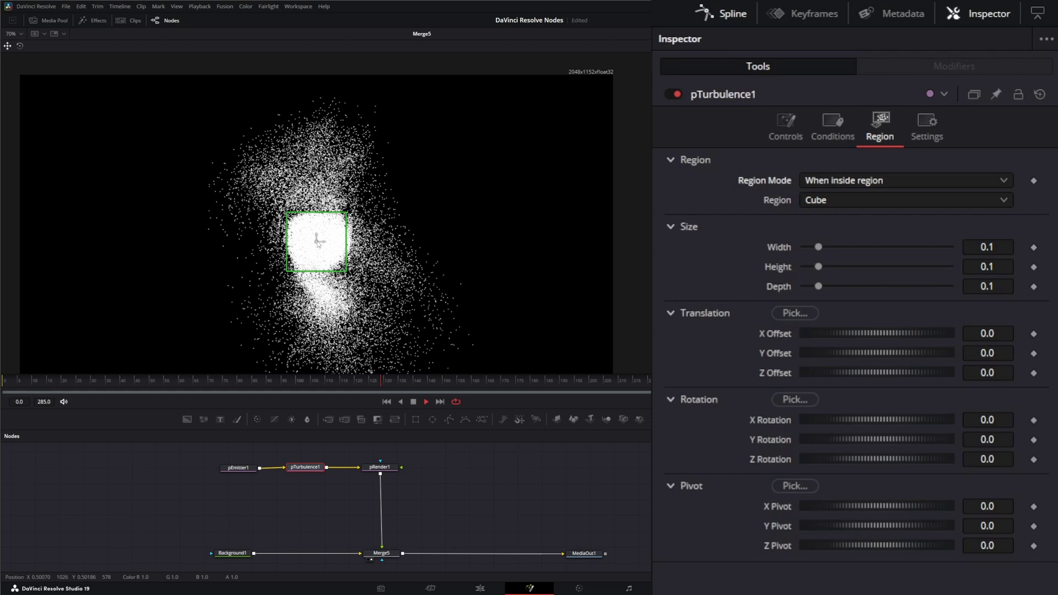
pyautogui.click(426, 401)
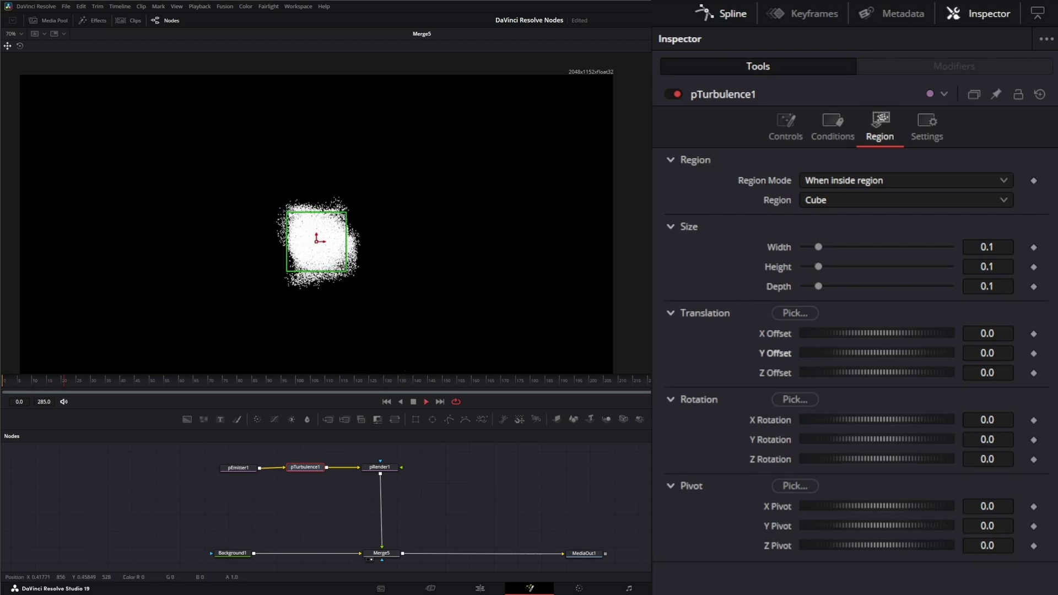
# - Move the cube region lower in the frame, then change the region to a Line
pyautogui.click(317, 238)
pyautogui.moveTo(317, 238); pyautogui.dragTo(319, 263)
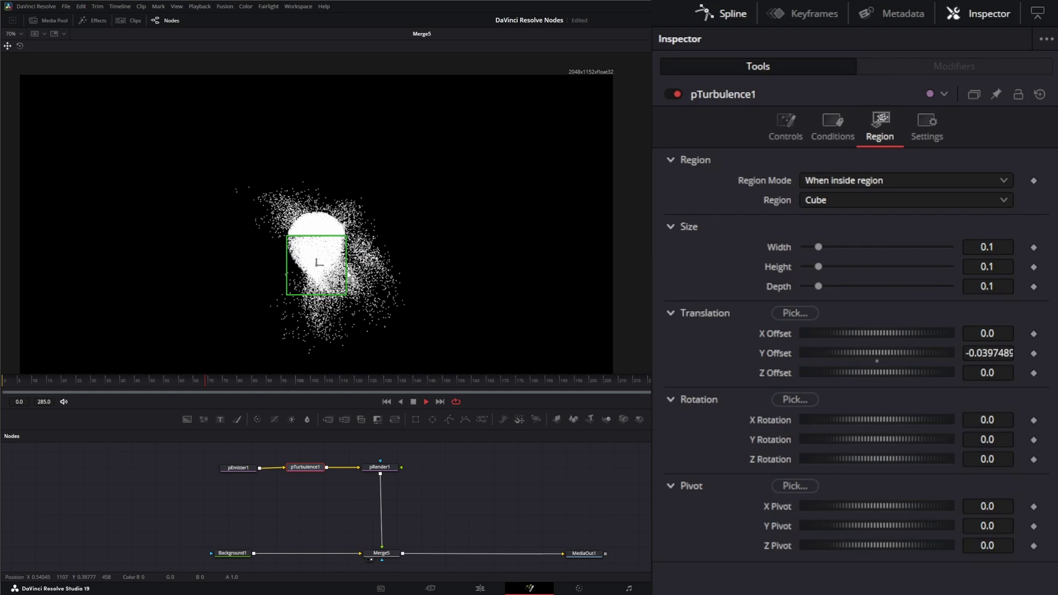
pyautogui.click(822, 201)
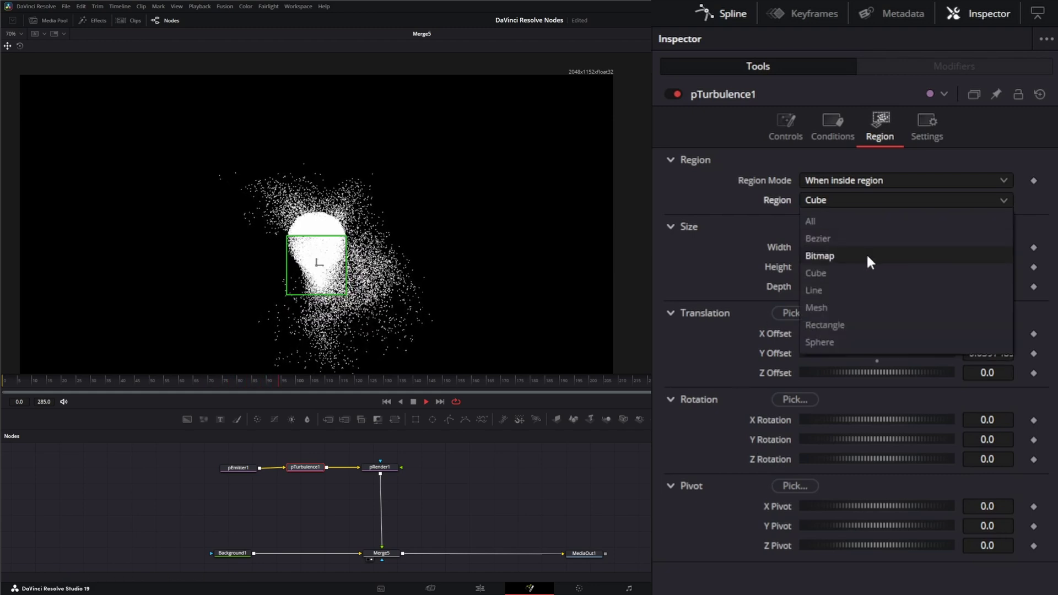
pyautogui.click(840, 289)
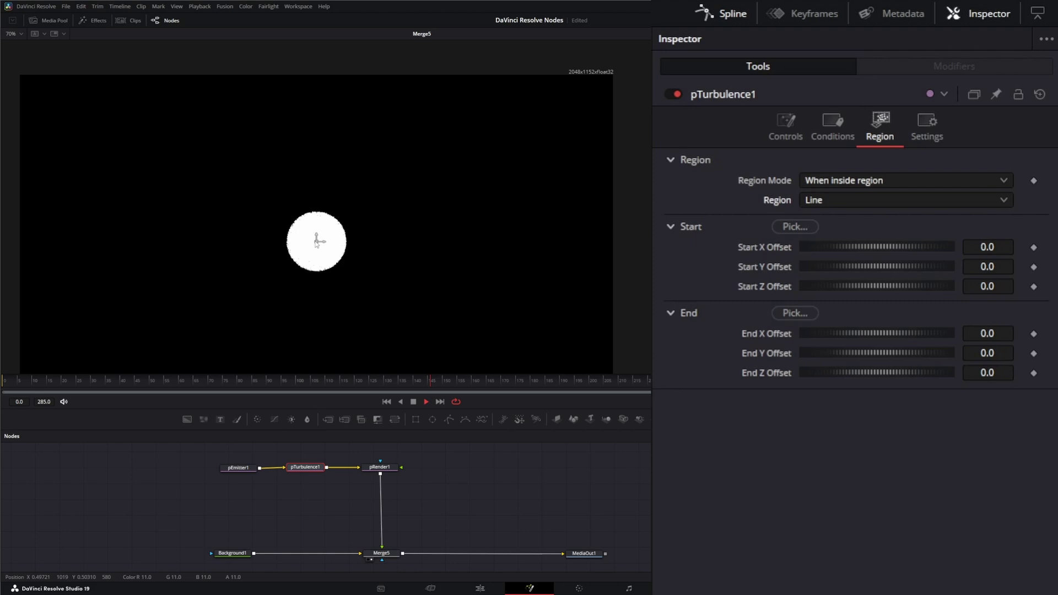
# - Stretch the Line region across the ball, from start X -0.0914 to end X 0.0997
pyautogui.moveTo(316, 244); pyautogui.dragTo(355, 244)
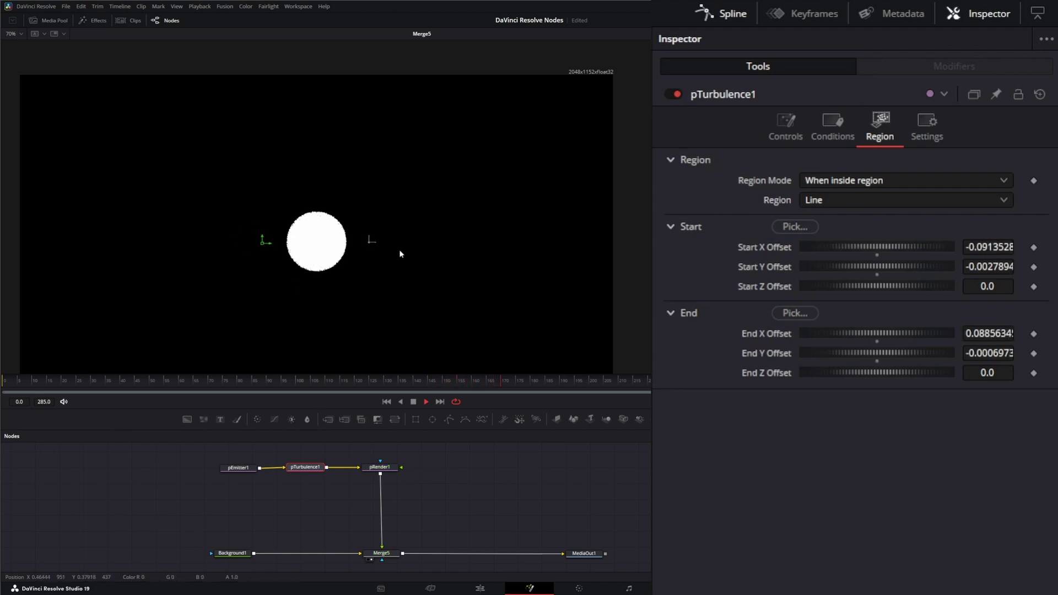
pyautogui.moveTo(366, 226); pyautogui.dragTo(376, 243)
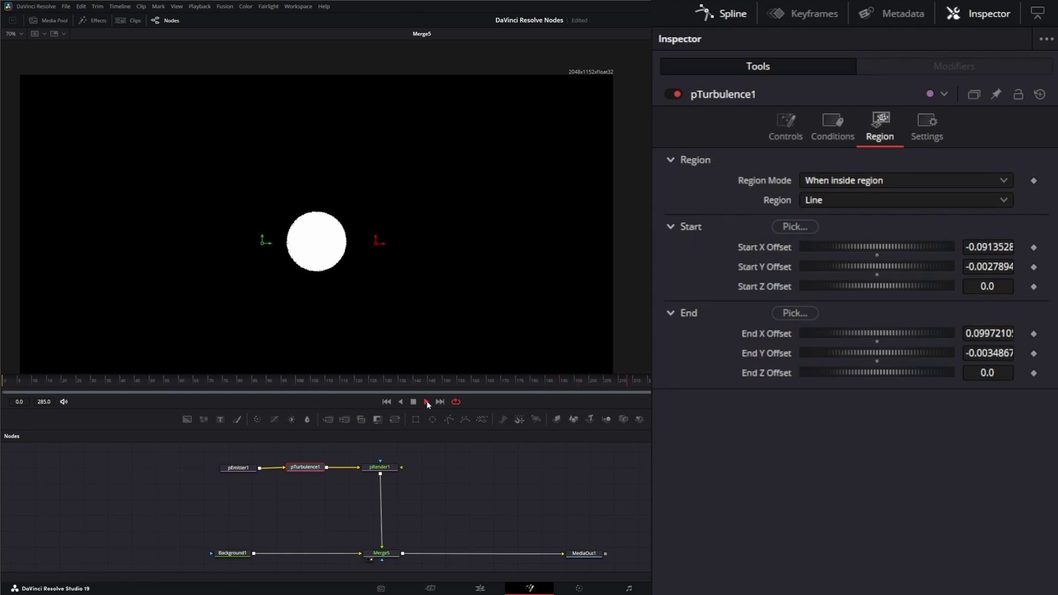
# - Try a lowered Rectangle region, then switch to a Sphere enlarged to about 0.315
pyautogui.click(818, 199)
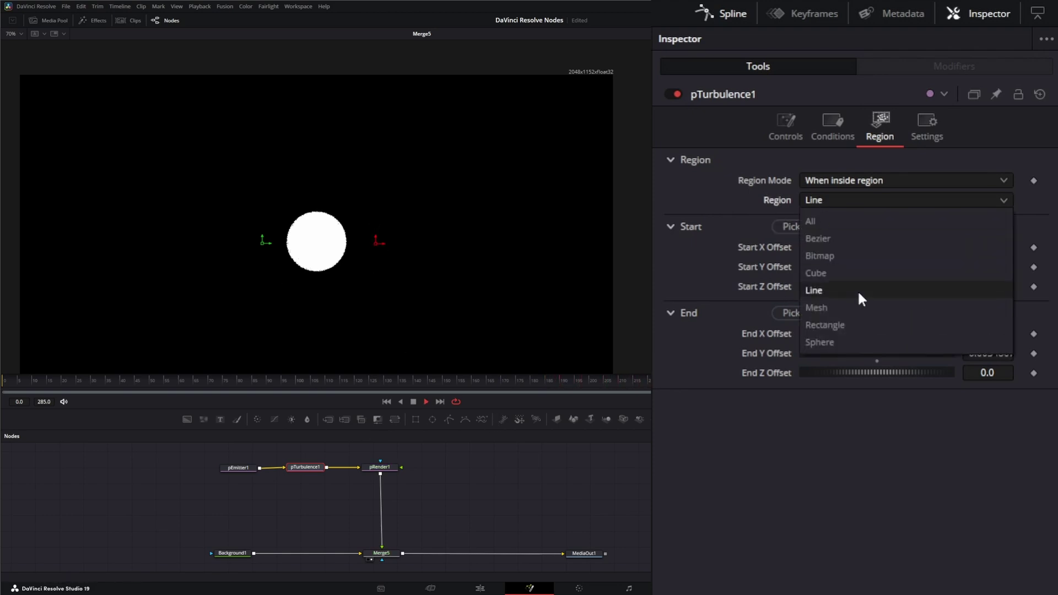
pyautogui.click(836, 324)
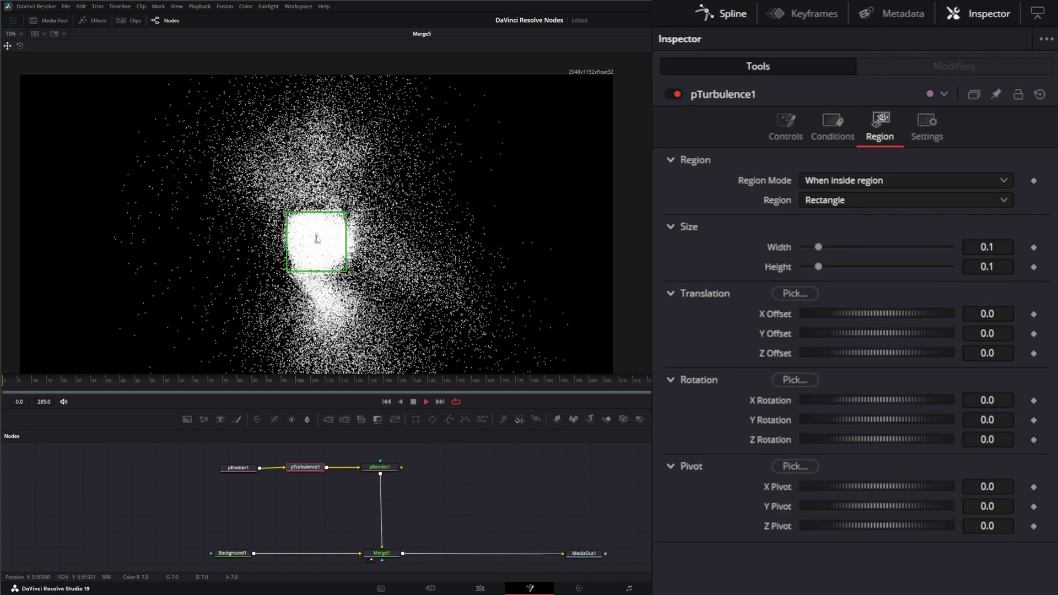
pyautogui.moveTo(317, 245); pyautogui.dragTo(316, 268)
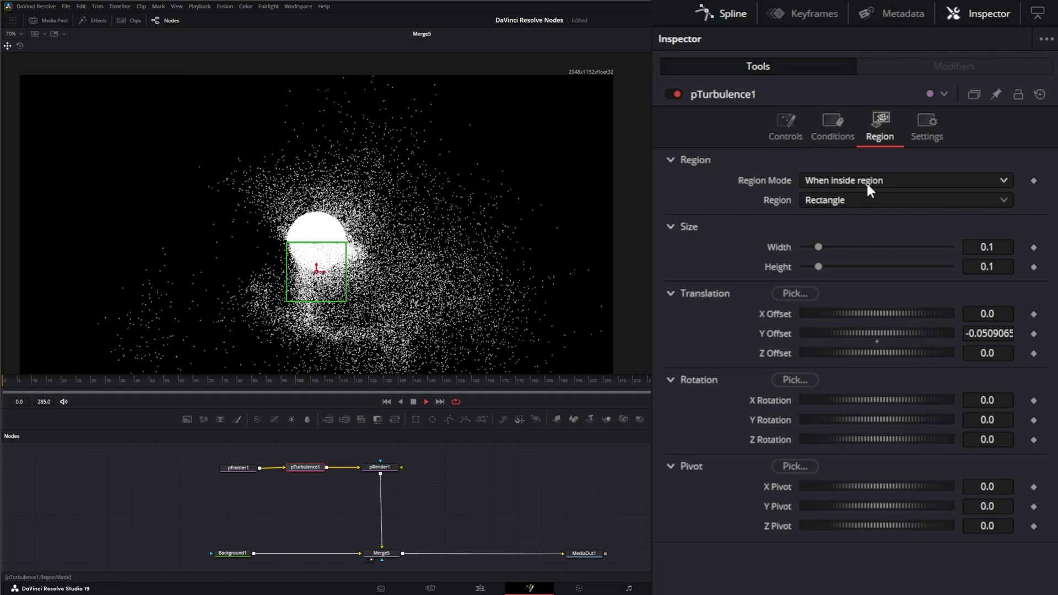
pyautogui.click(815, 200)
pyautogui.click(839, 341)
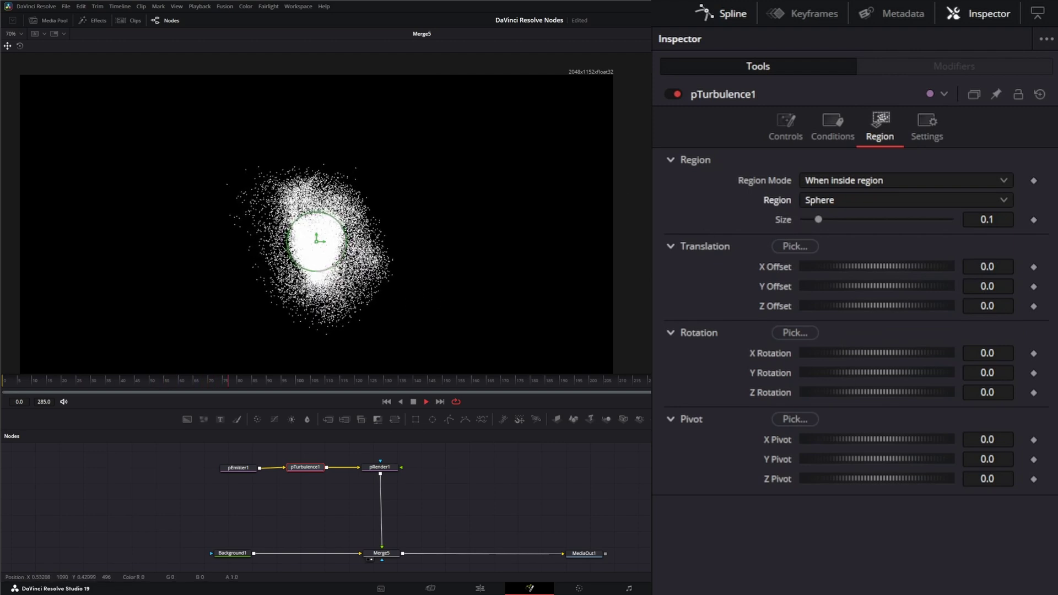
pyautogui.moveTo(340, 258); pyautogui.dragTo(395, 297)
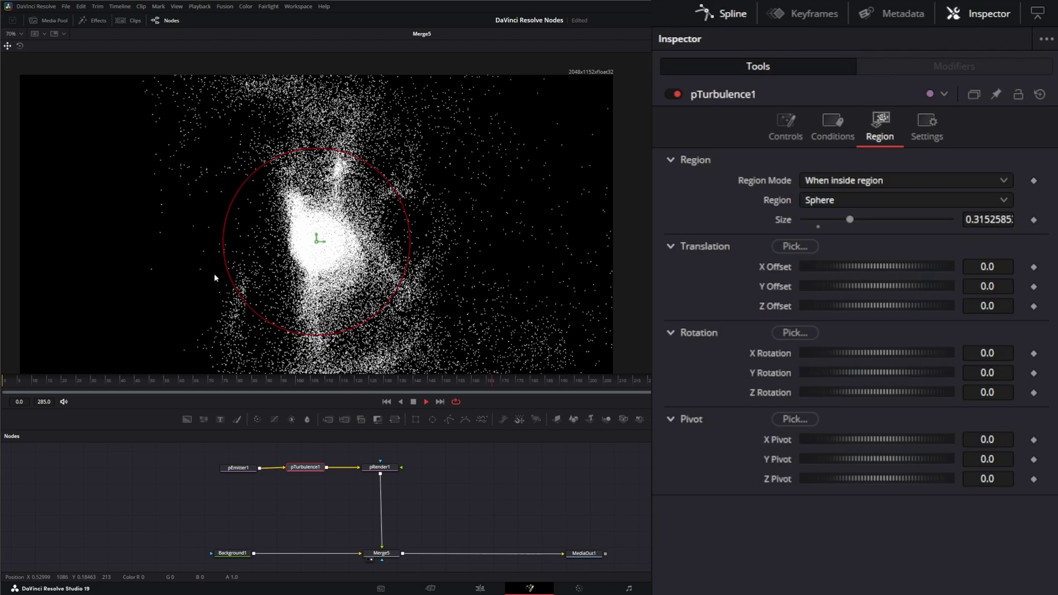
# - Stop playback and set pEmitter1's first Color Over Life stop to orange
pyautogui.click(427, 401)
pyautogui.click(239, 469)
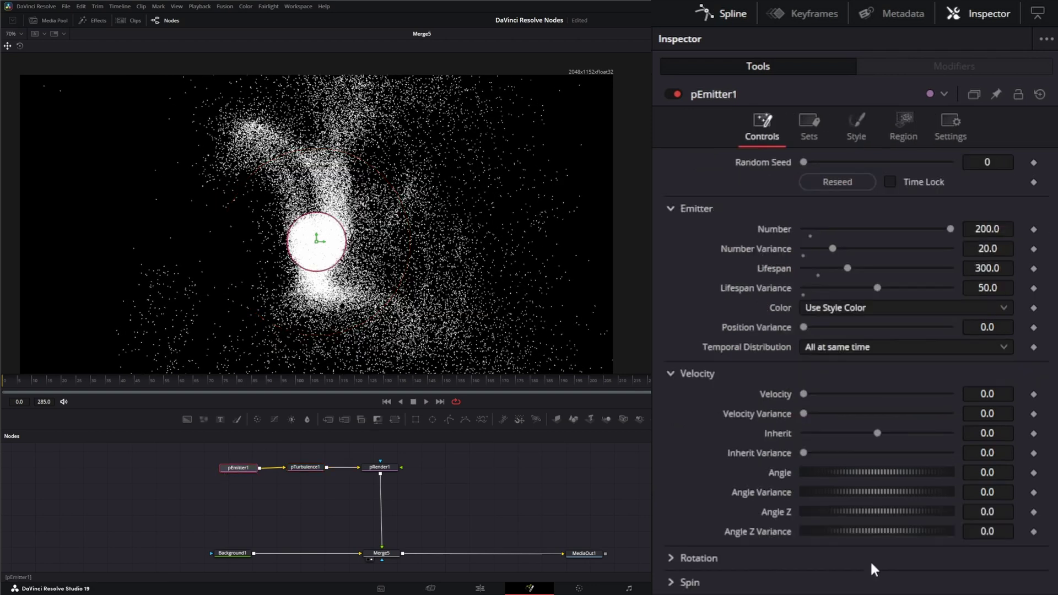
pyautogui.click(868, 132)
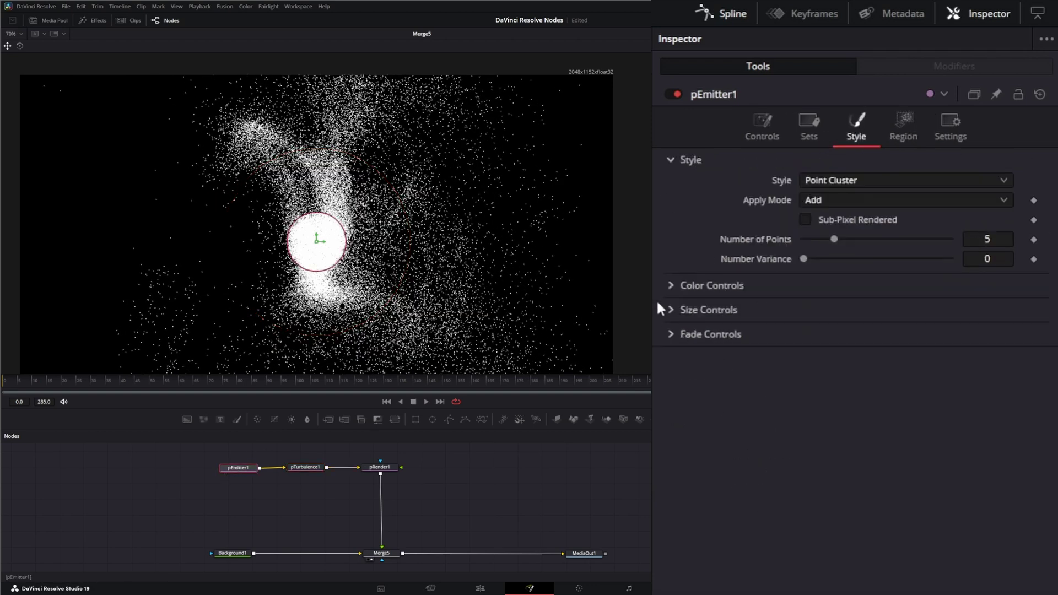
pyautogui.click(671, 285)
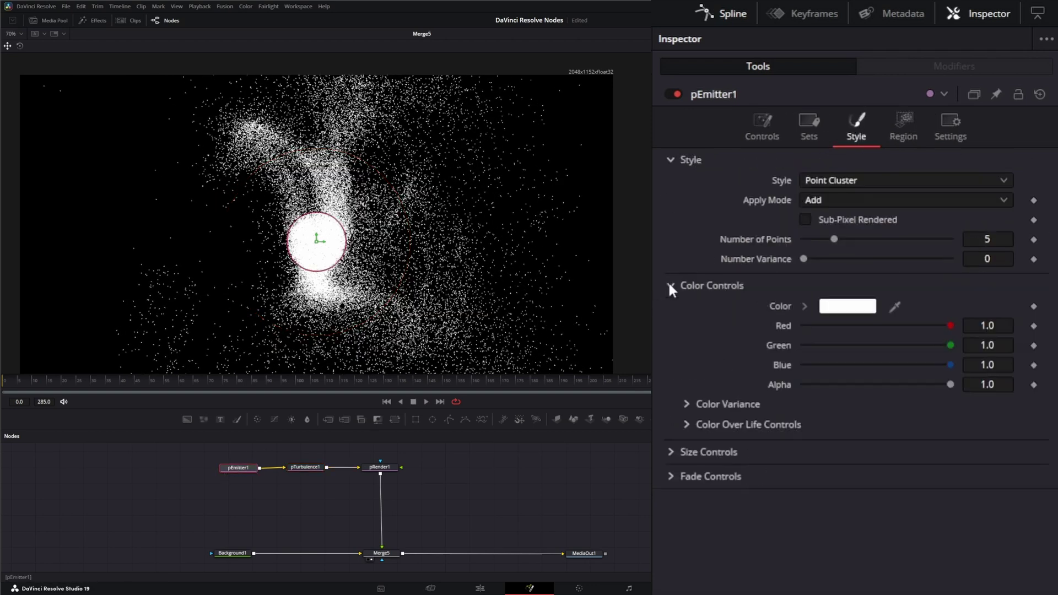
pyautogui.click(687, 425)
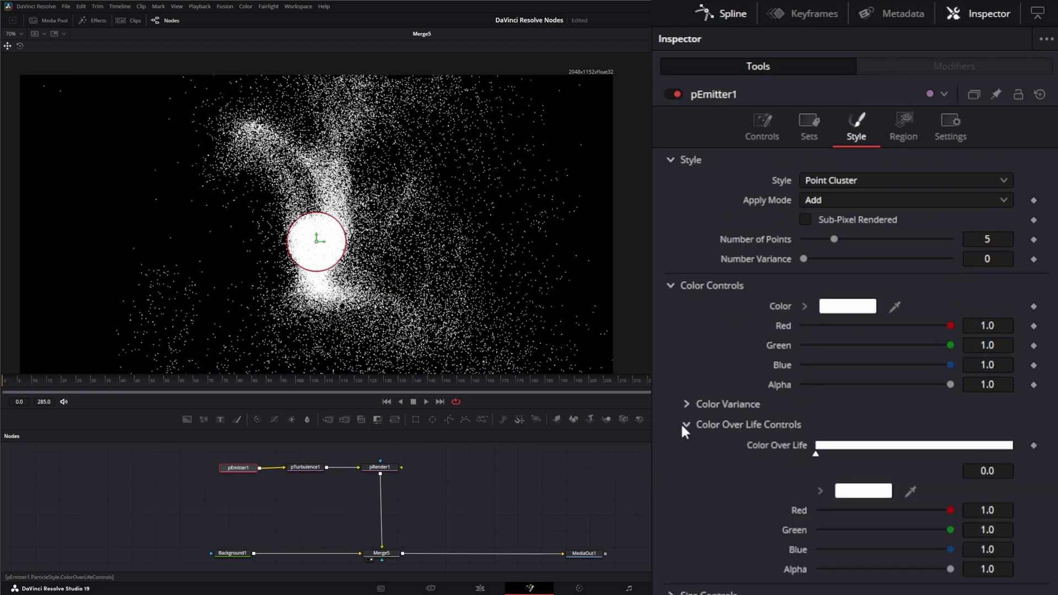
pyautogui.click(847, 494)
pyautogui.click(599, 235)
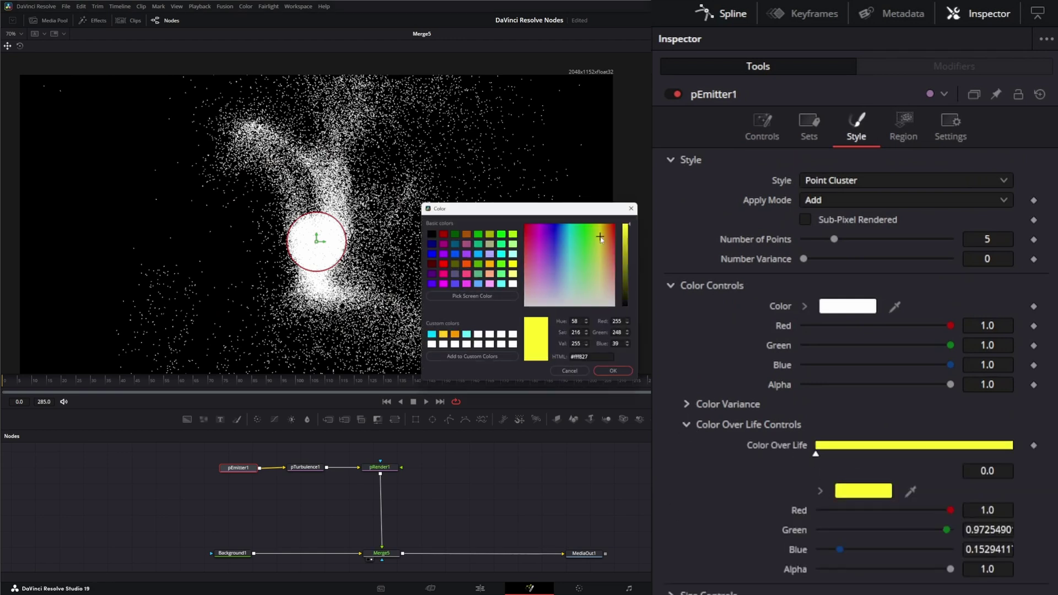
pyautogui.moveTo(600, 240); pyautogui.dragTo(606, 231)
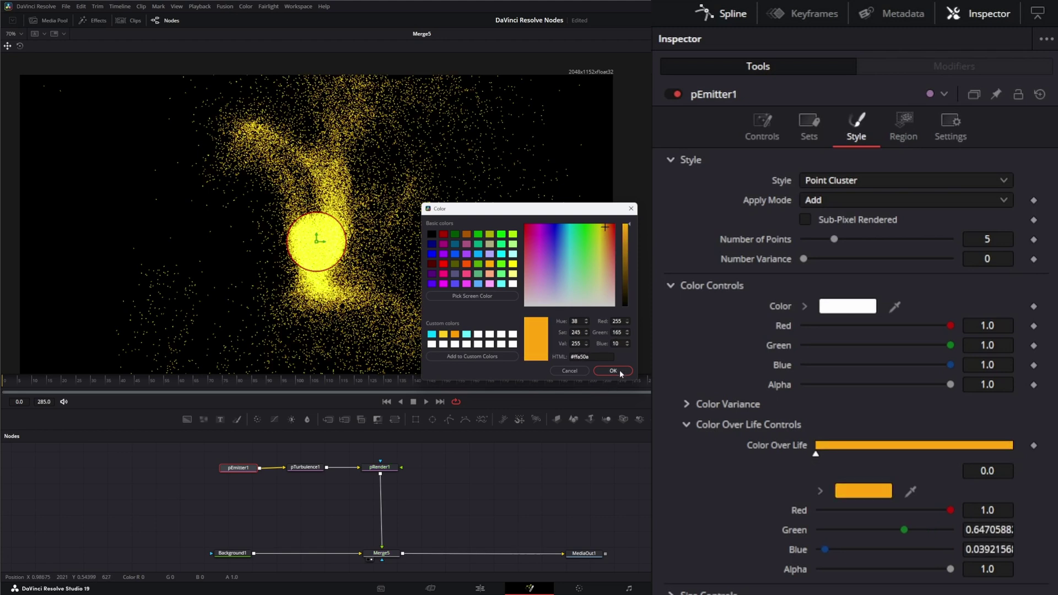
pyautogui.click(613, 371)
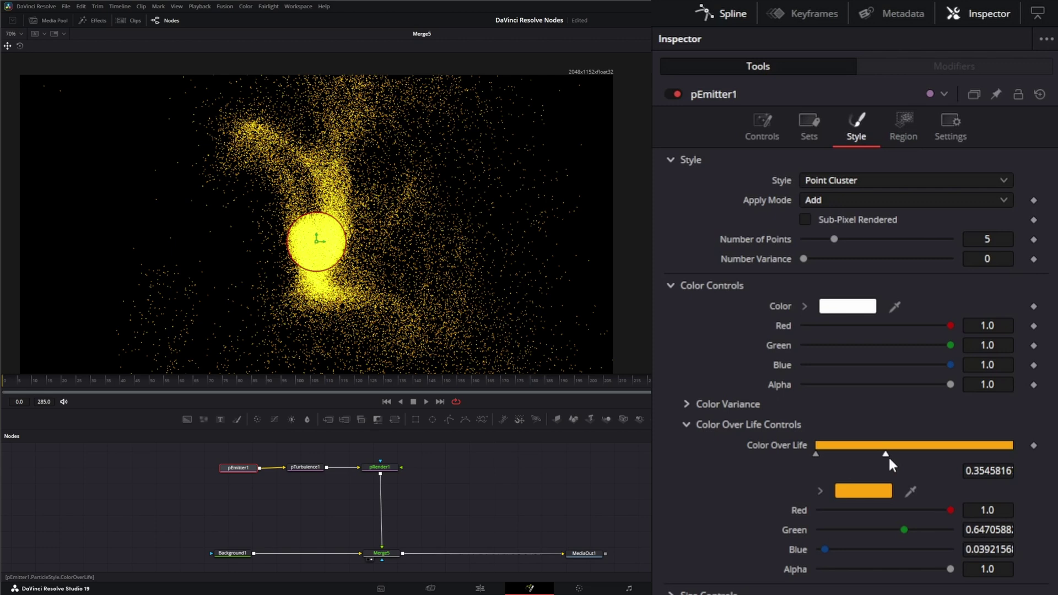
# - Make the middle gradient stop bright green and add a dark green stop at 0.701
pyautogui.click(866, 494)
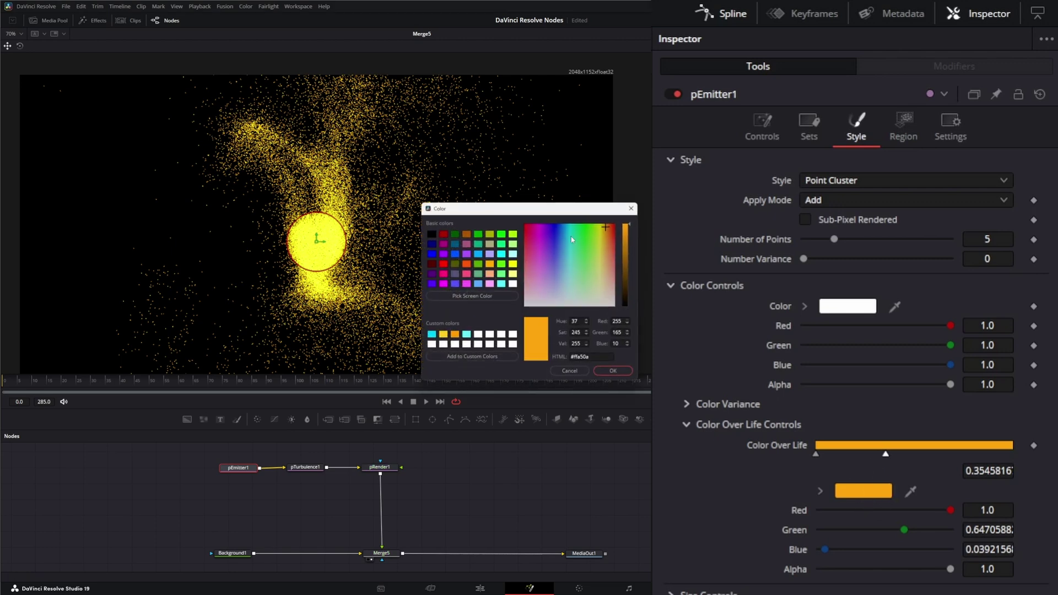
pyautogui.moveTo(607, 230); pyautogui.dragTo(597, 261)
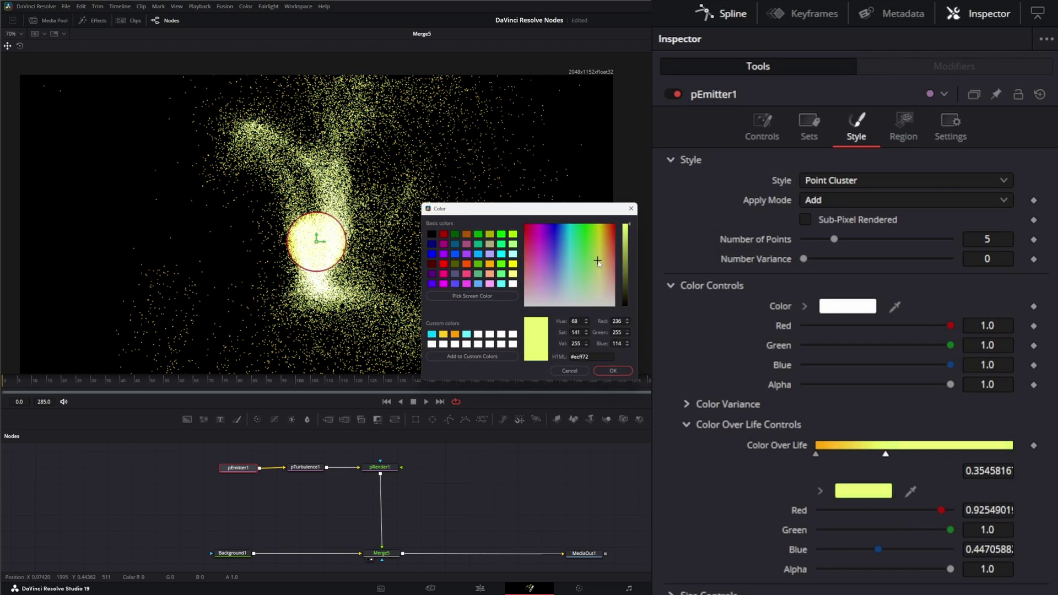
pyautogui.moveTo(598, 263); pyautogui.dragTo(594, 252)
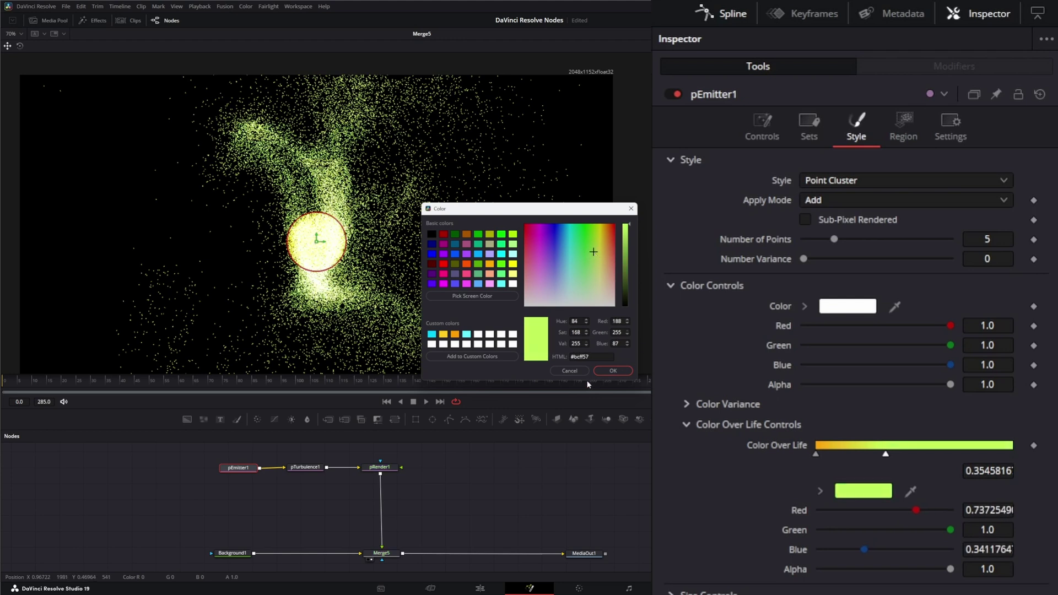
pyautogui.click(617, 371)
pyautogui.click(955, 454)
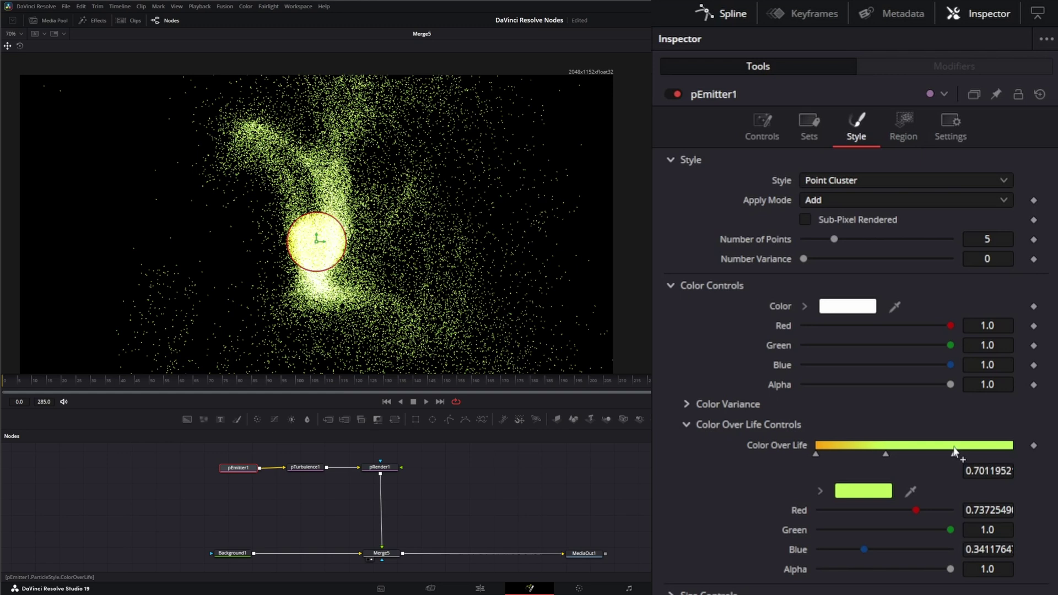
pyautogui.click(866, 496)
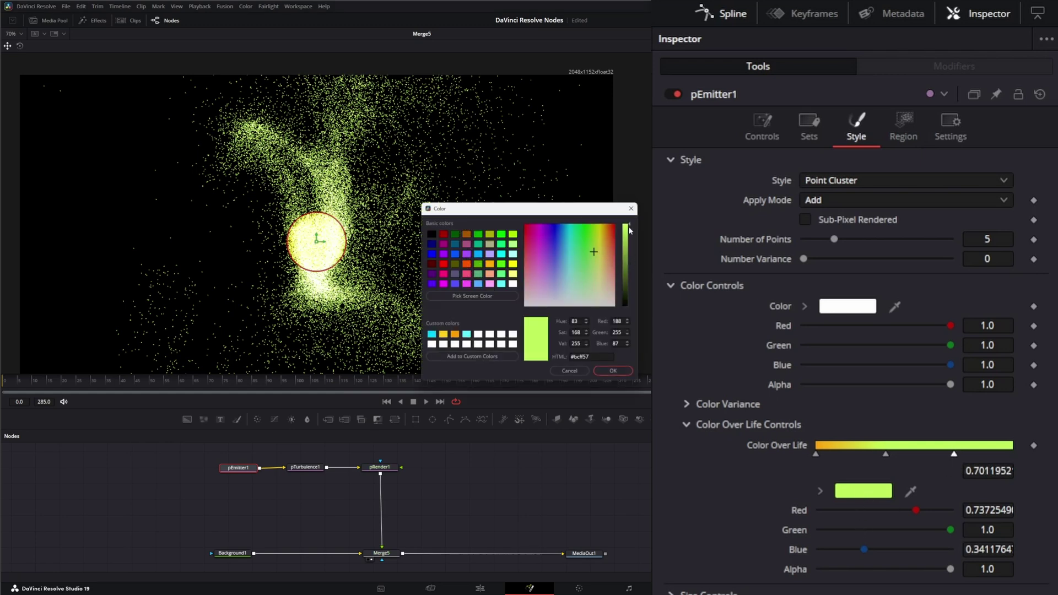
pyautogui.moveTo(630, 228); pyautogui.dragTo(629, 271)
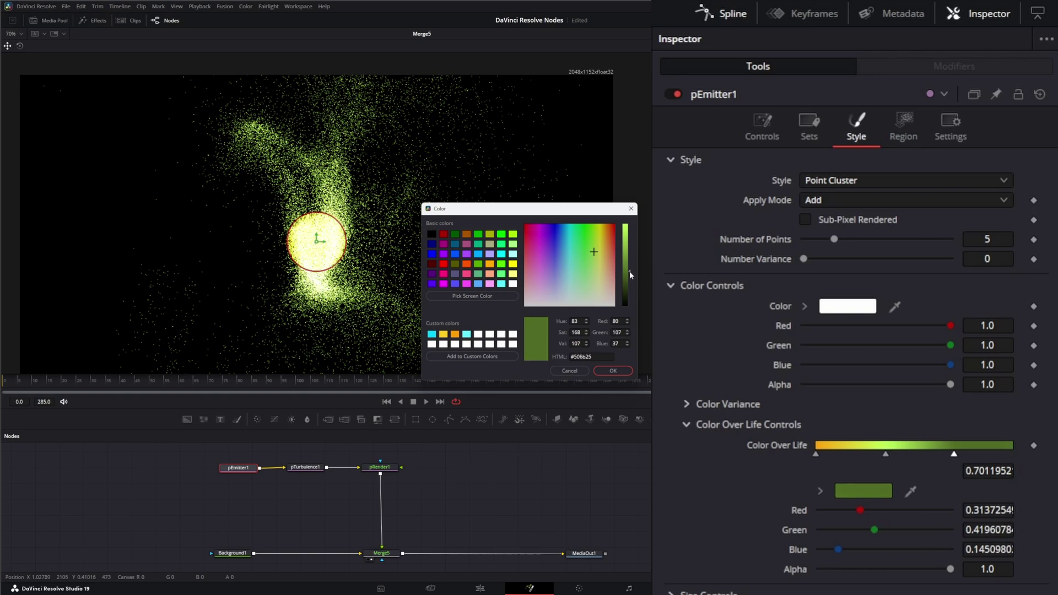
pyautogui.click(612, 371)
# - Add a vivid yellow stop at 0.876 near the gradient's end and reset to the first frame
pyautogui.click(989, 454)
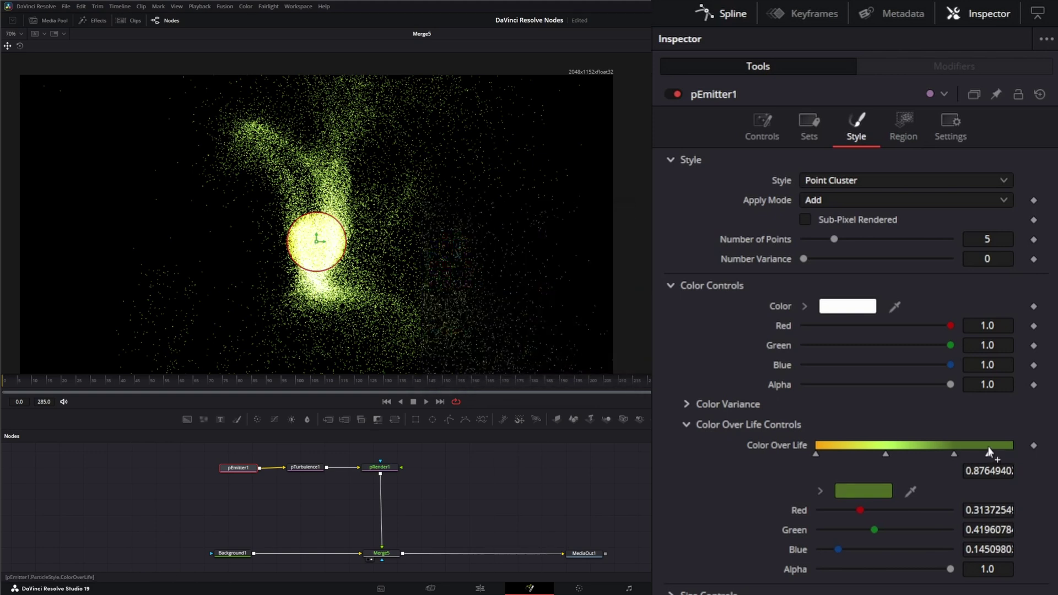
pyautogui.click(879, 491)
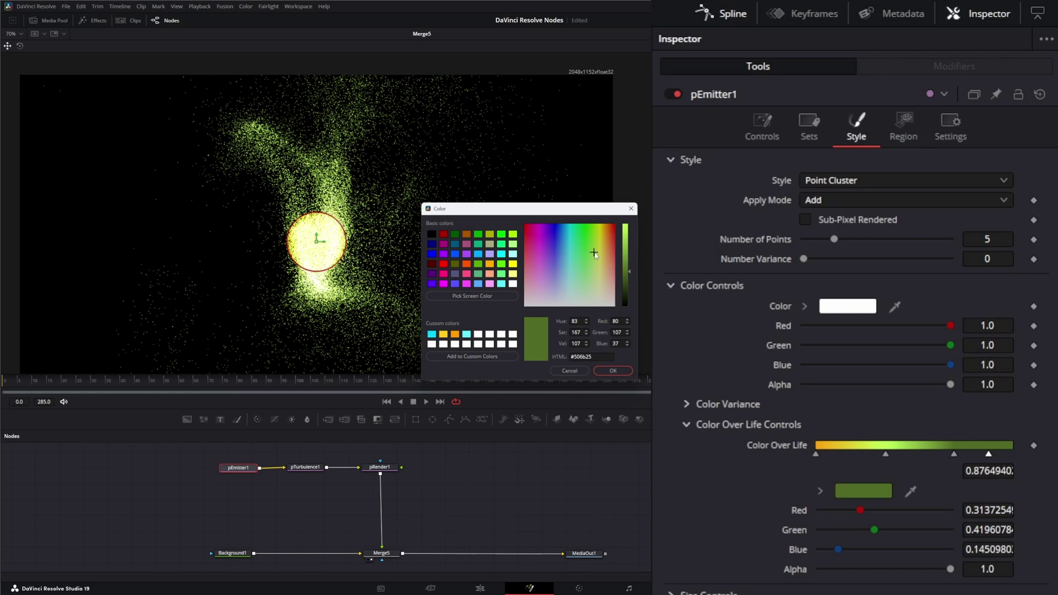
pyautogui.click(603, 232)
pyautogui.moveTo(603, 232); pyautogui.dragTo(601, 227)
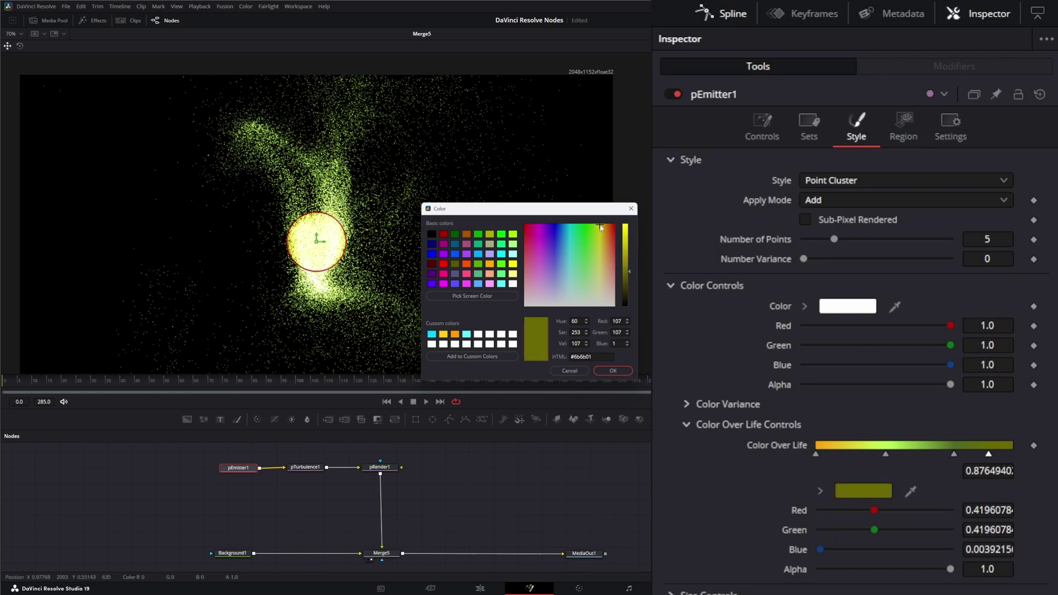
pyautogui.moveTo(632, 276); pyautogui.dragTo(629, 230)
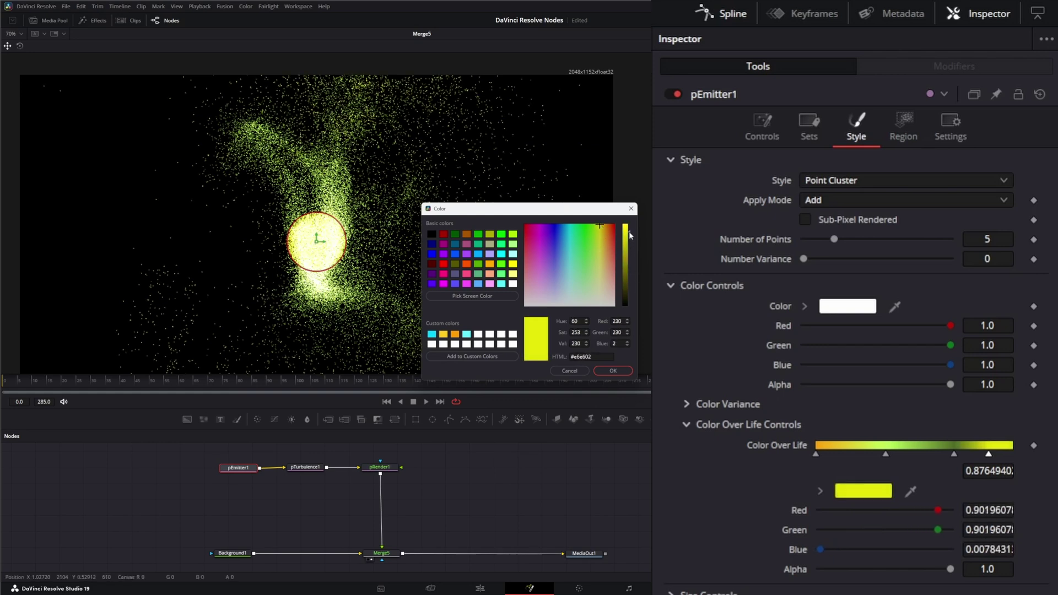
pyautogui.click(617, 371)
pyautogui.click(388, 402)
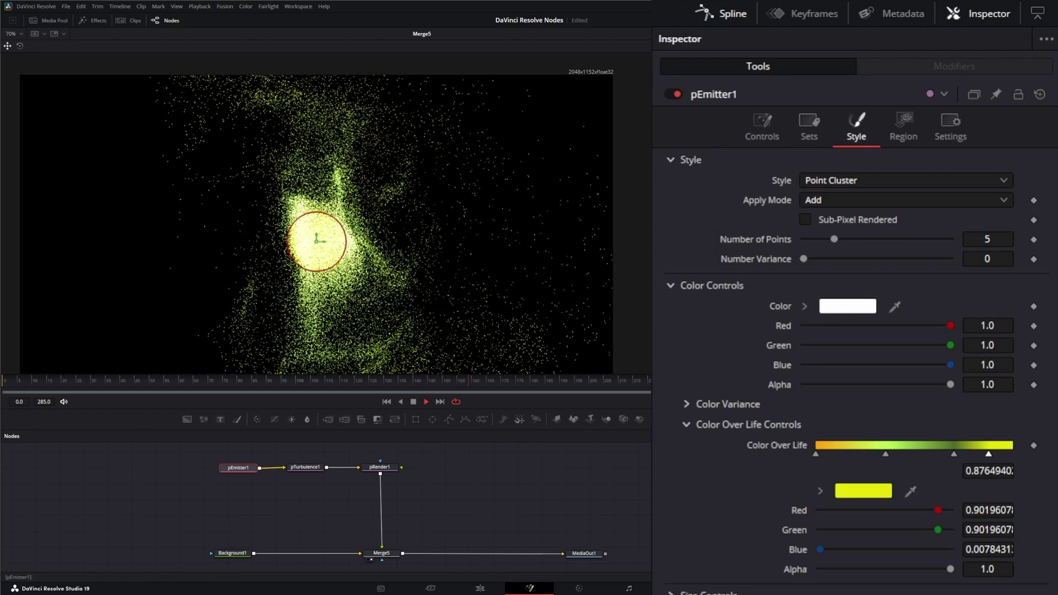
# - Drag pTurbulence1's sphere region left of the emitter to an X Offset of about -0.11
pyautogui.click(905, 124)
pyautogui.click(301, 470)
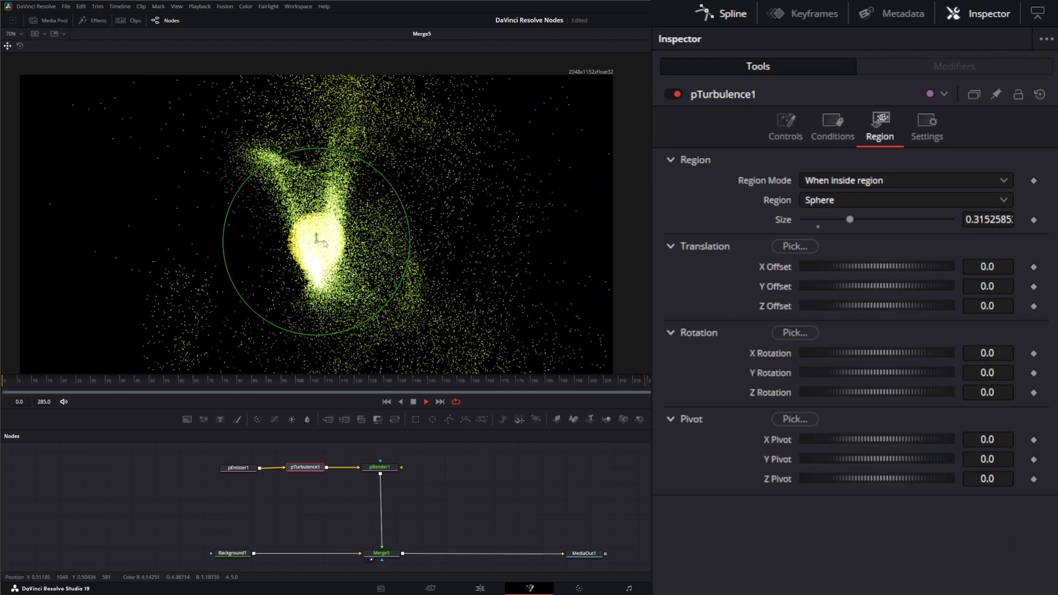
pyautogui.moveTo(322, 243); pyautogui.dragTo(257, 243)
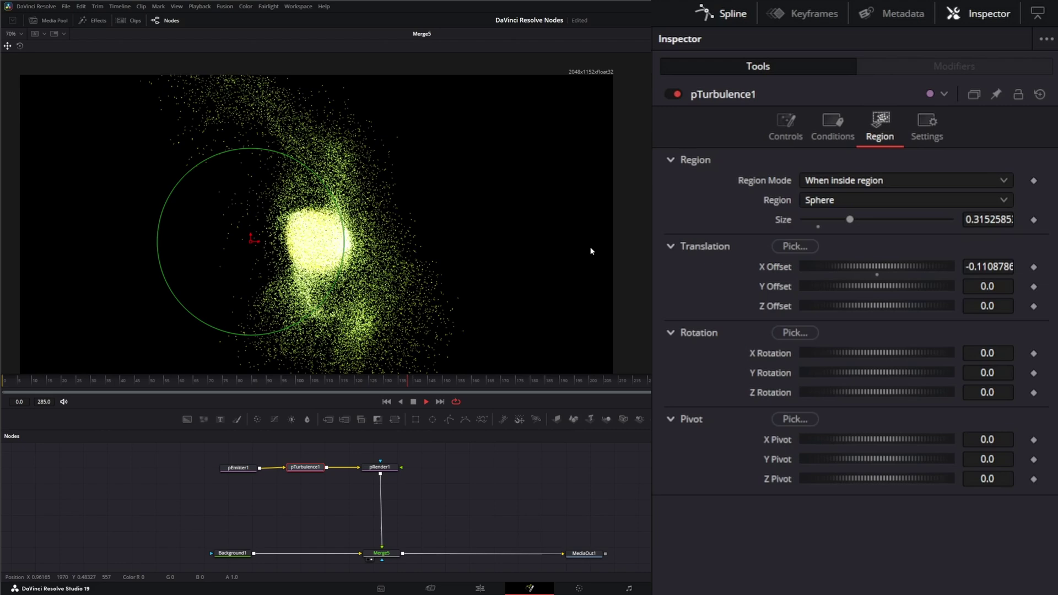
# - Lower pTurbulence1's Density from 10.0 to 9.0, then show its Region settings again
pyautogui.click(786, 128)
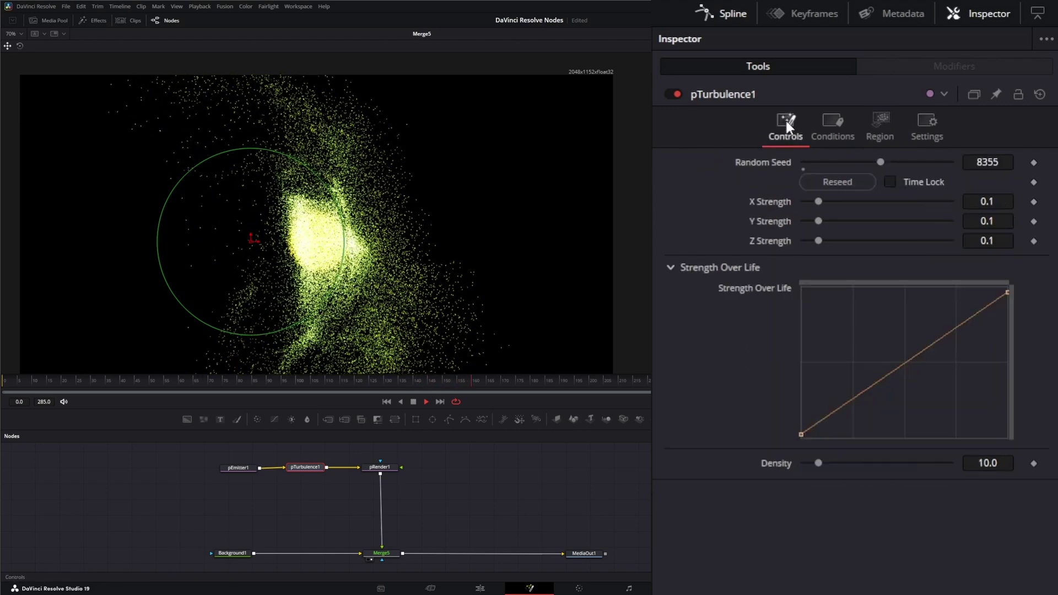
pyautogui.moveTo(819, 463); pyautogui.dragTo(818, 463)
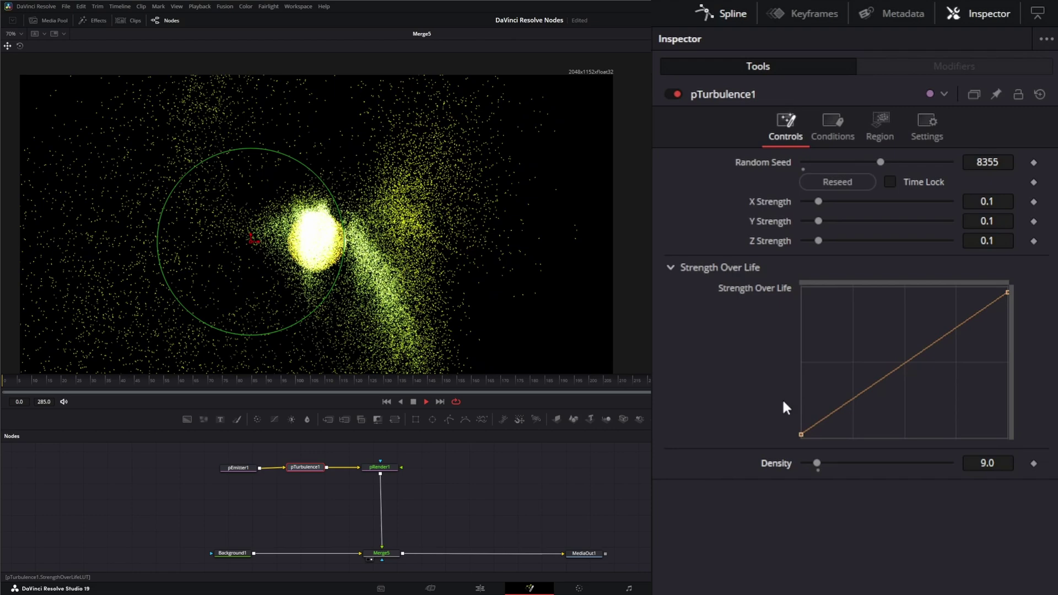
pyautogui.click(876, 126)
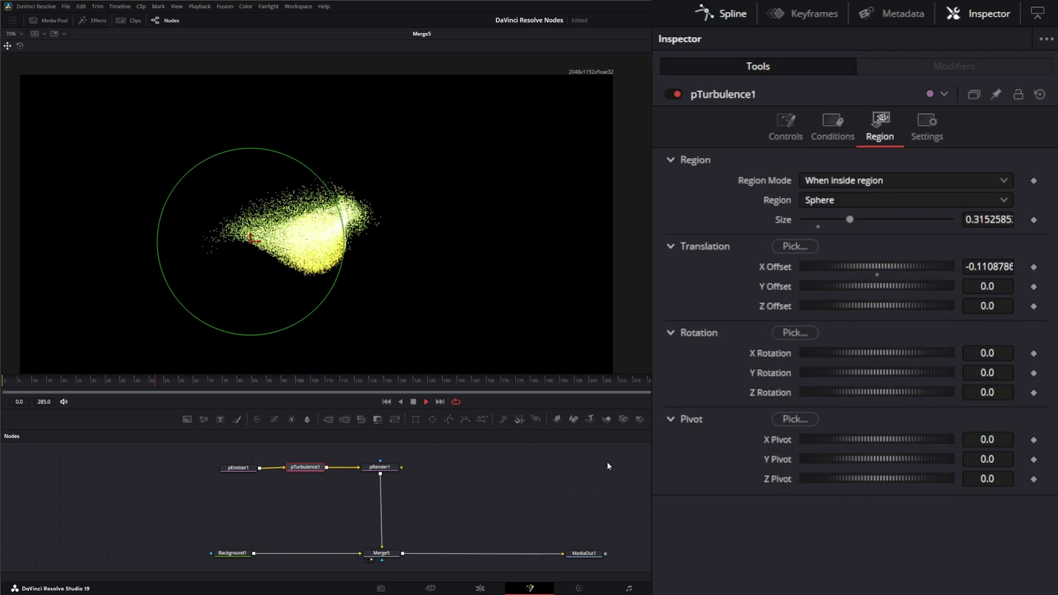
# - Stop the preview and open the Intro bin's Into clip in its own timeline on the Edit page
pyautogui.click(413, 402)
pyautogui.click(483, 589)
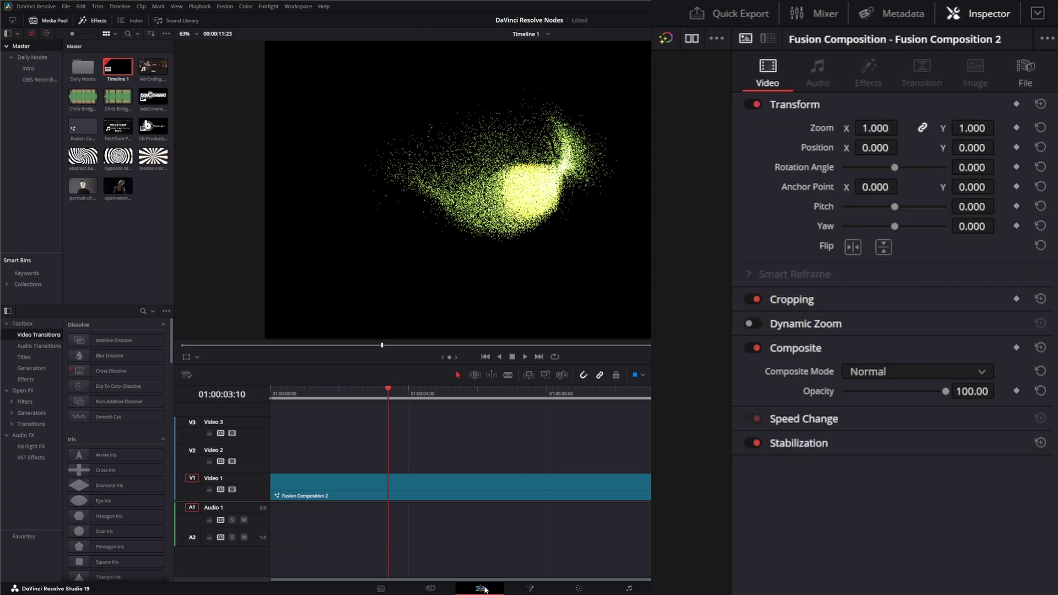
pyautogui.click(28, 68)
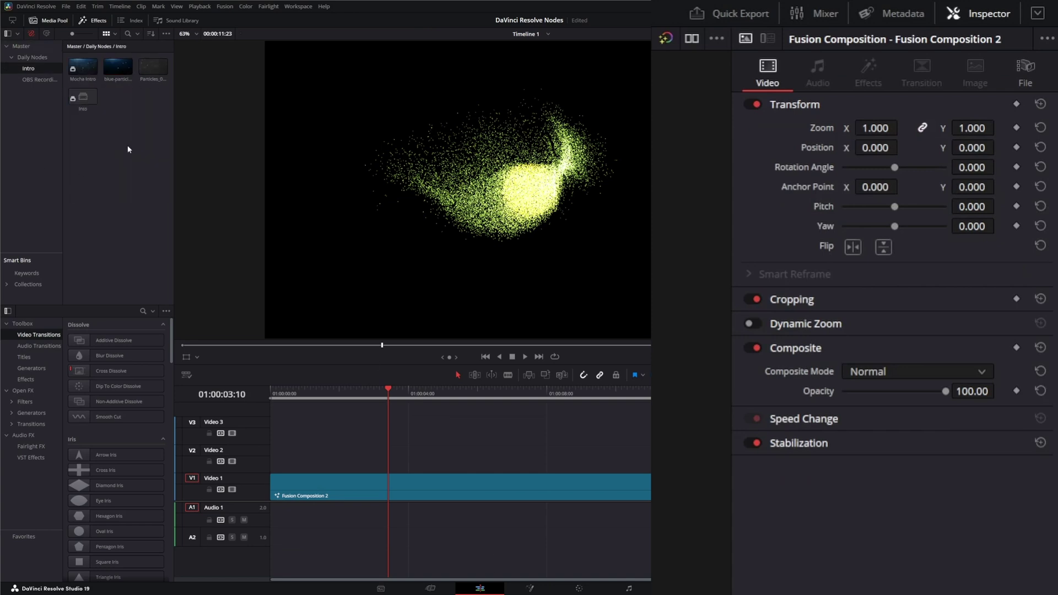
pyautogui.rightClick(83, 100)
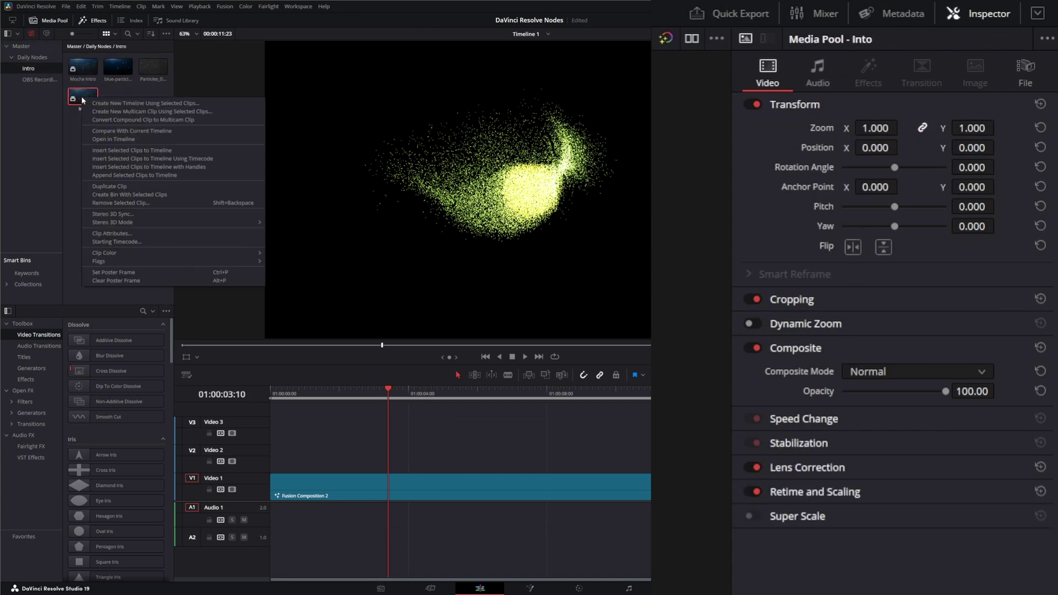
pyautogui.click(136, 140)
# - Scrub Particles_02.mp4 back to the intro title frame, then reselect Fusion Composition 2
pyautogui.click(464, 422)
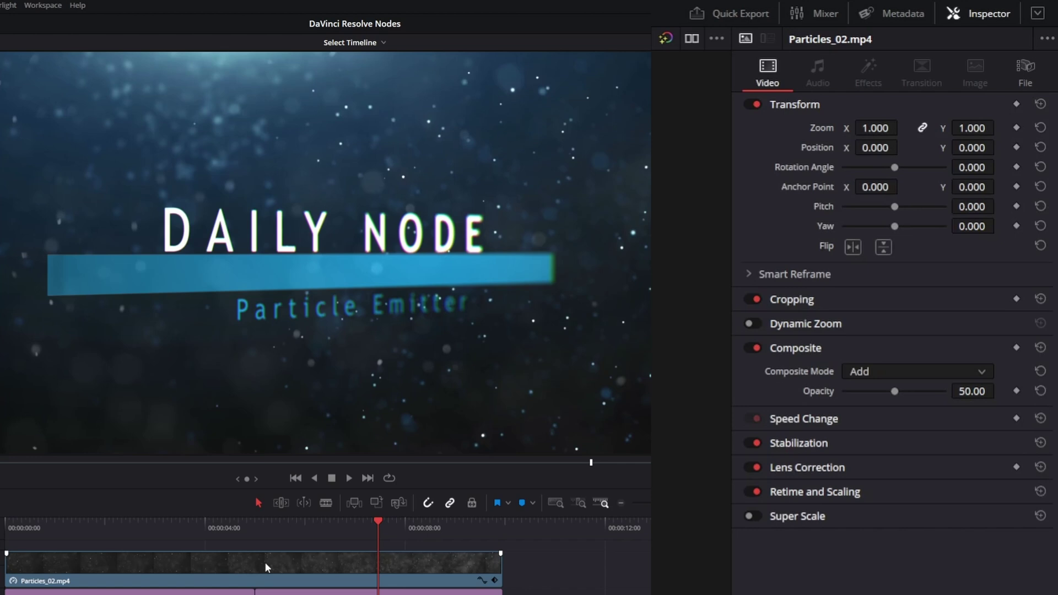
pyautogui.moveTo(388, 530); pyautogui.dragTo(47, 593)
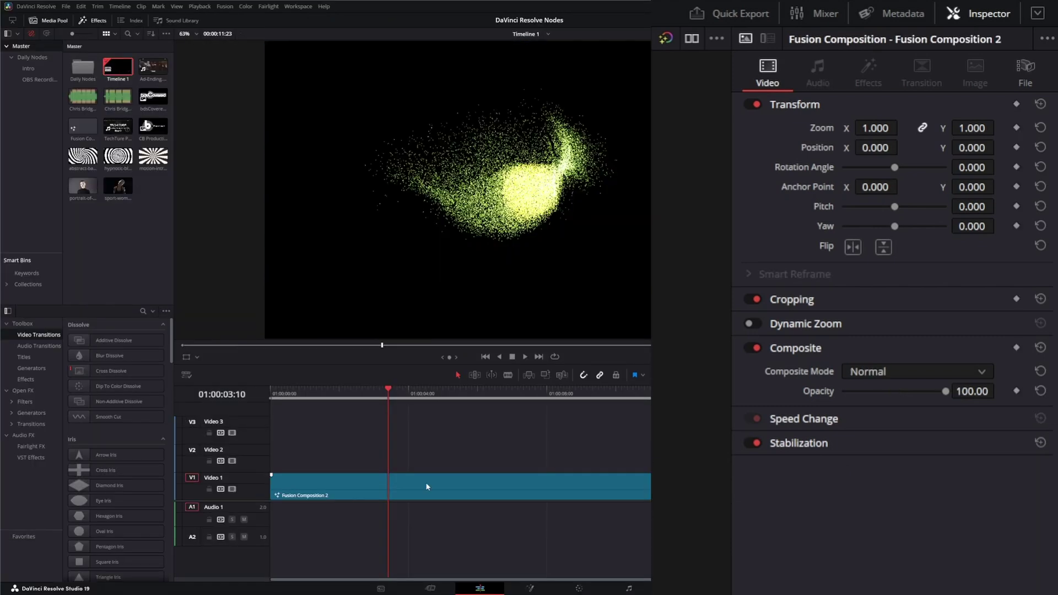
pyautogui.click(455, 491)
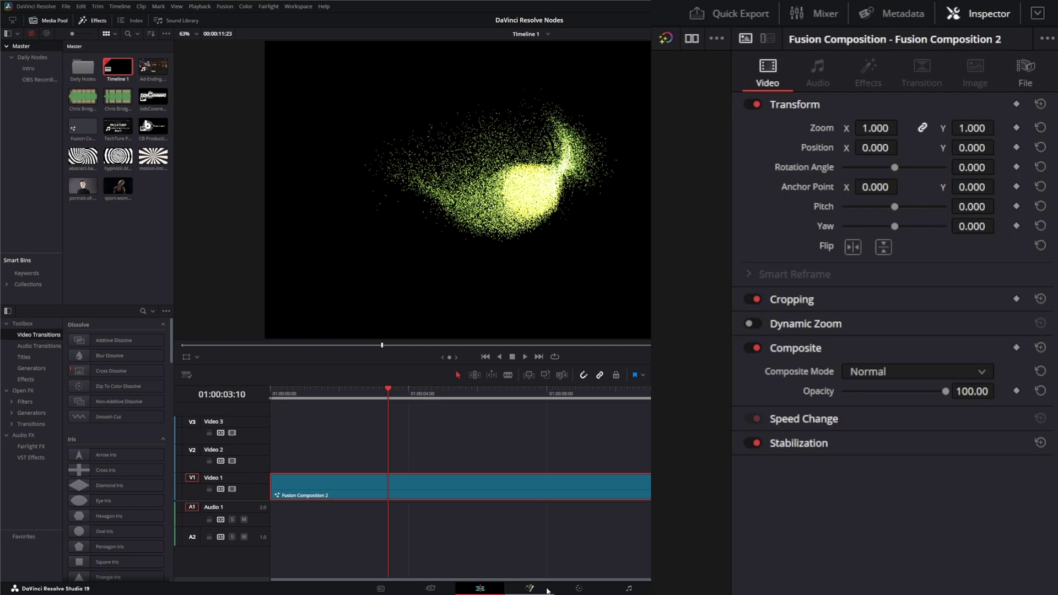
# - Back in Fusion, set both pTurbulence1's and pEmitter1's Region to All
pyautogui.click(530, 590)
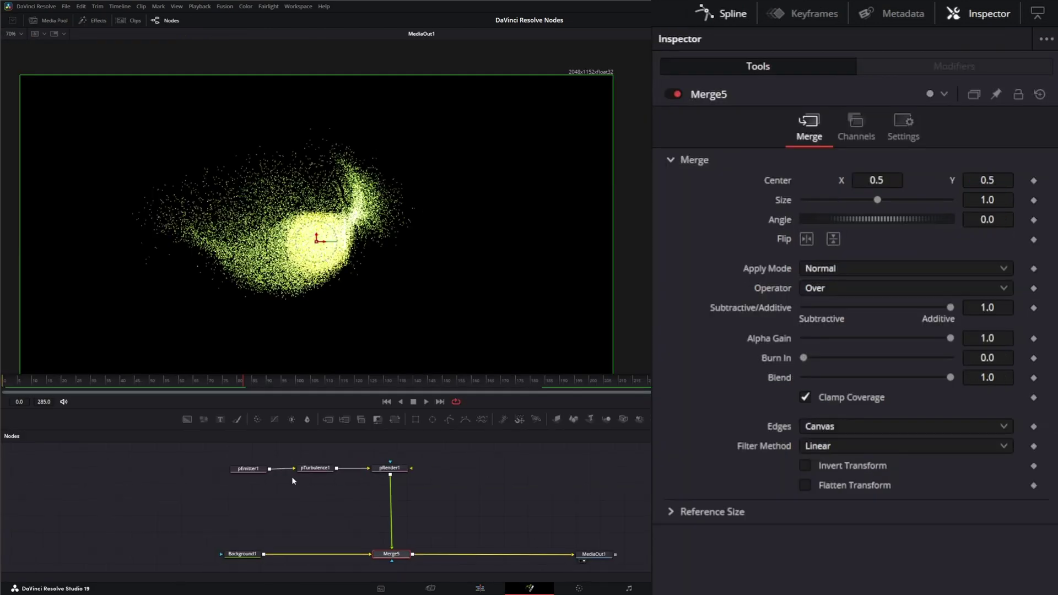
pyautogui.click(326, 468)
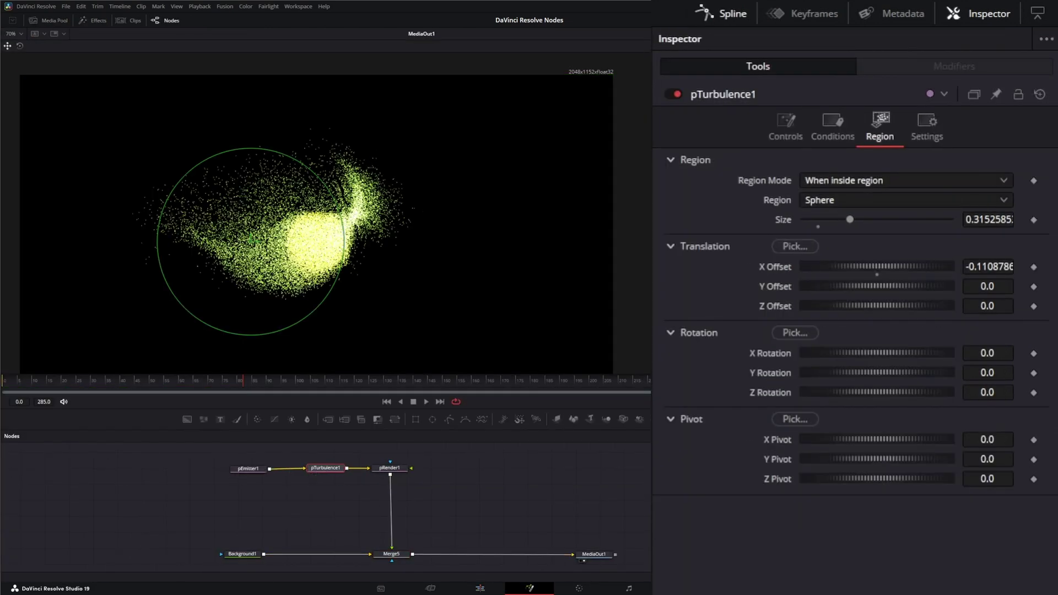
pyautogui.click(1040, 95)
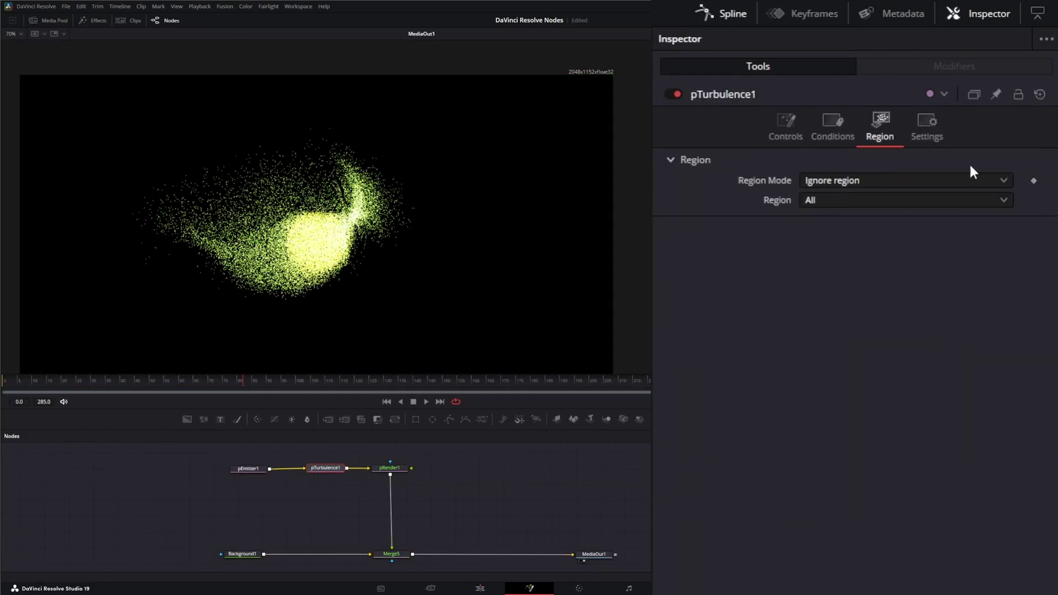
pyautogui.click(248, 472)
pyautogui.click(1040, 94)
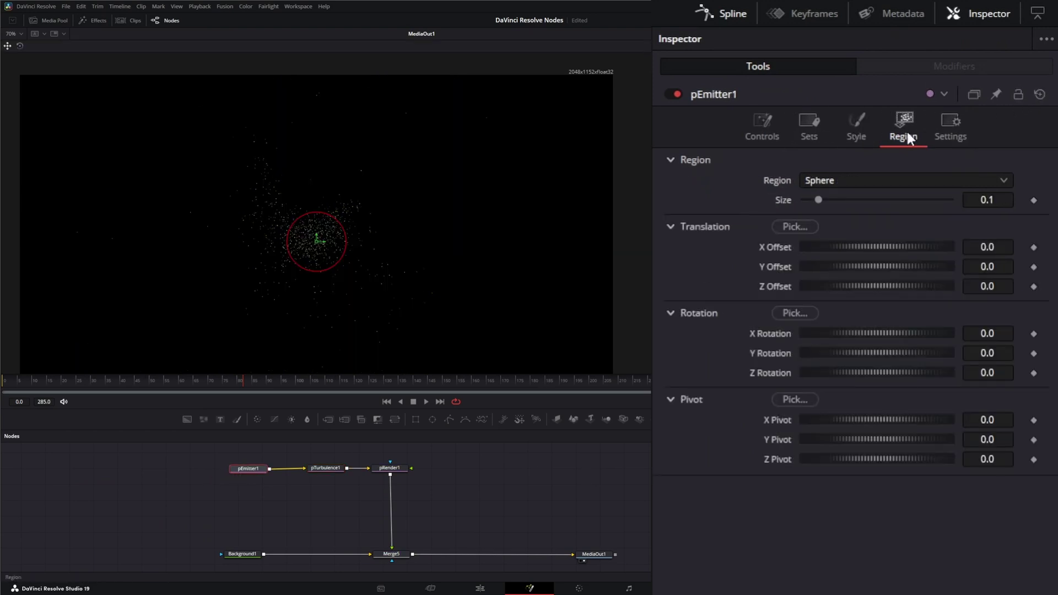
pyautogui.click(855, 179)
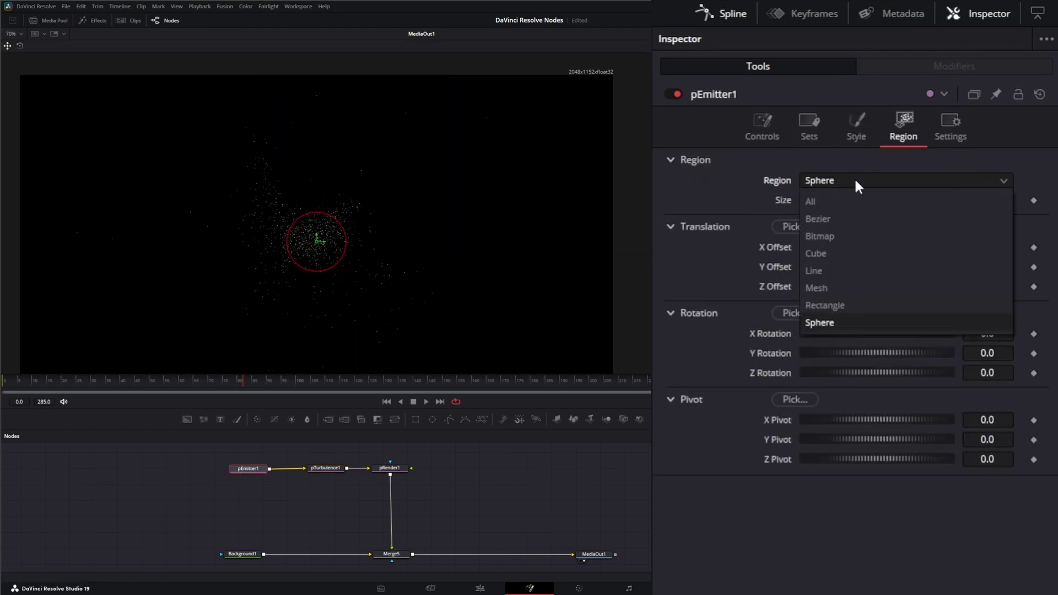
pyautogui.click(833, 203)
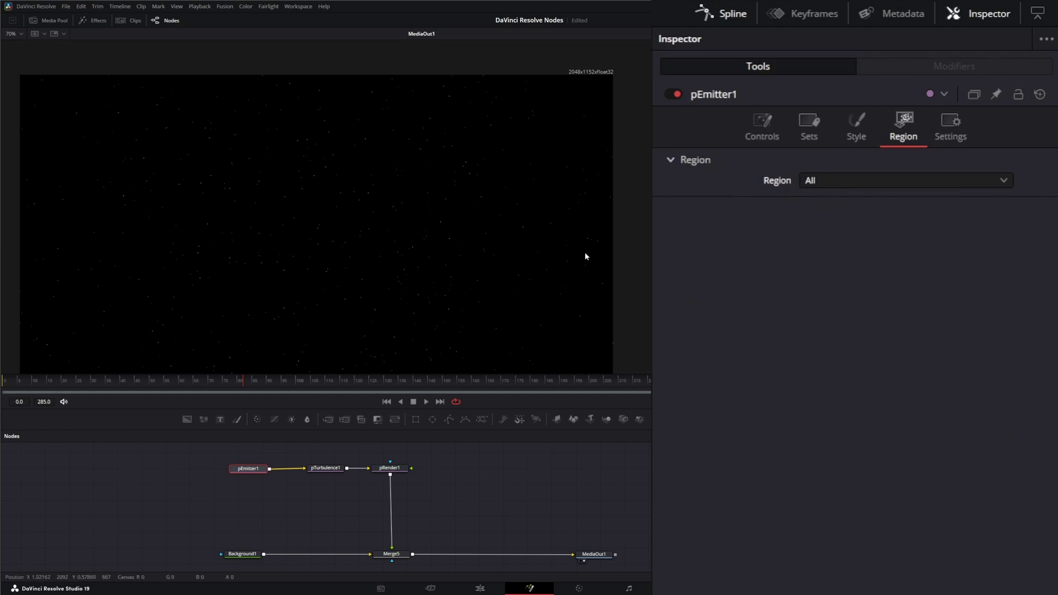
# - Preview the full-frame specks, then lower pRender1's Pre-Generate Frames from 100 to 31
pyautogui.click(425, 401)
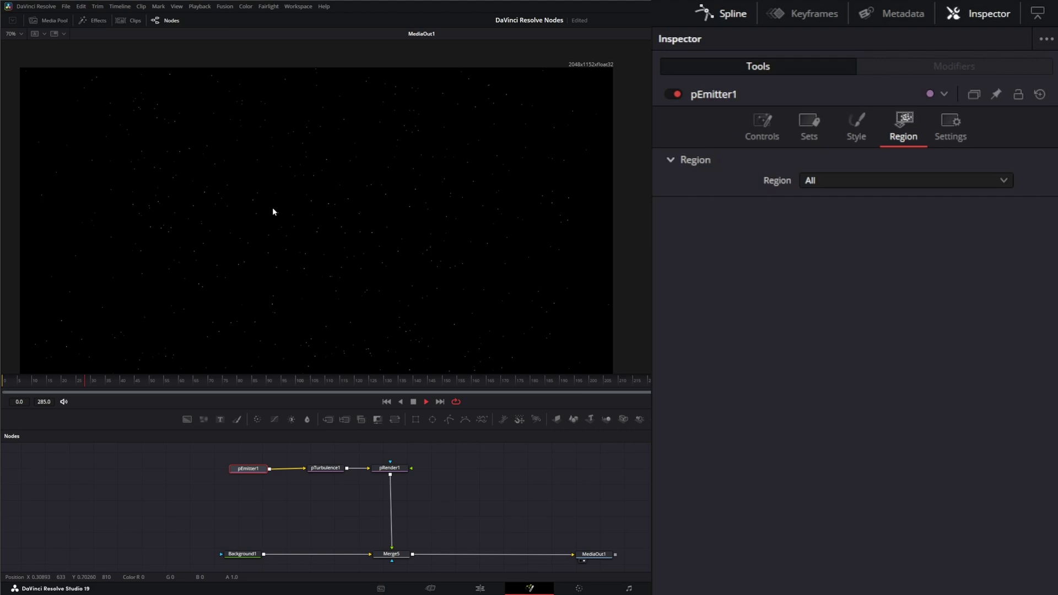
pyautogui.moveTo(314, 274); pyautogui.dragTo(298, 246)
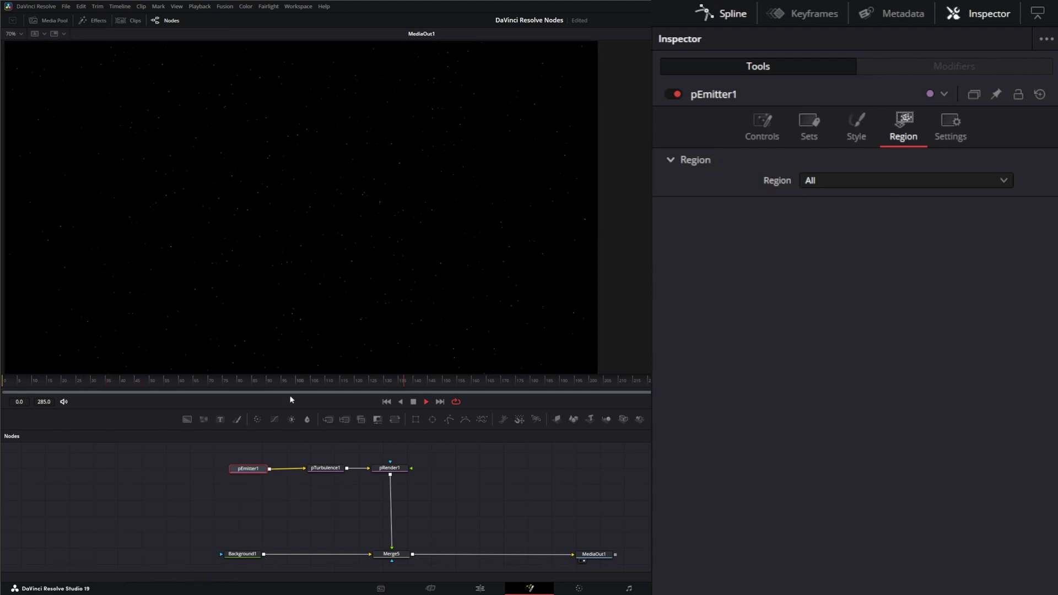
pyautogui.moveTo(250, 469); pyautogui.dragTo(234, 470)
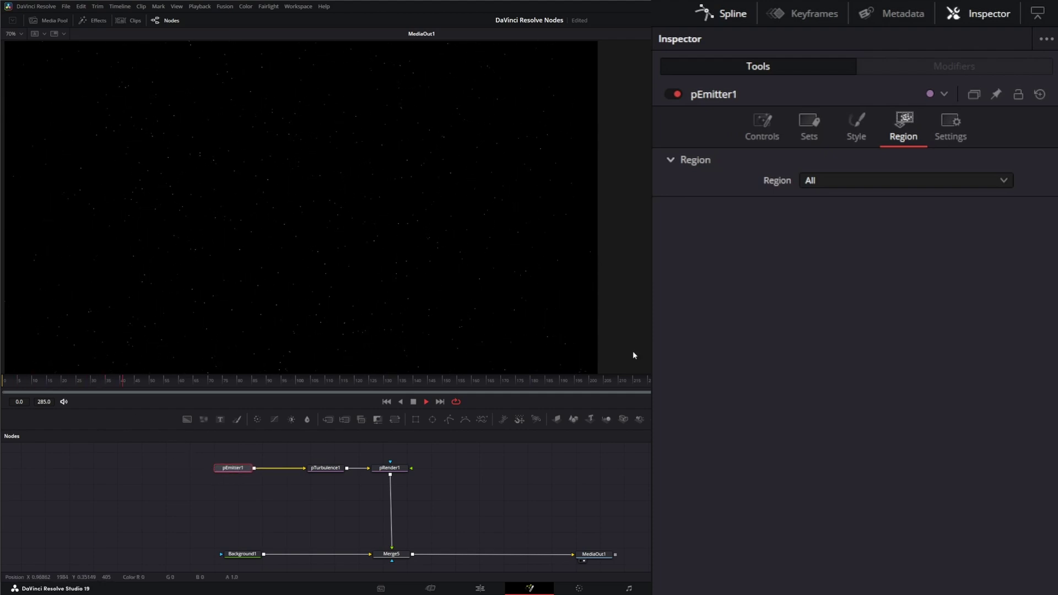
pyautogui.click(414, 402)
pyautogui.click(390, 468)
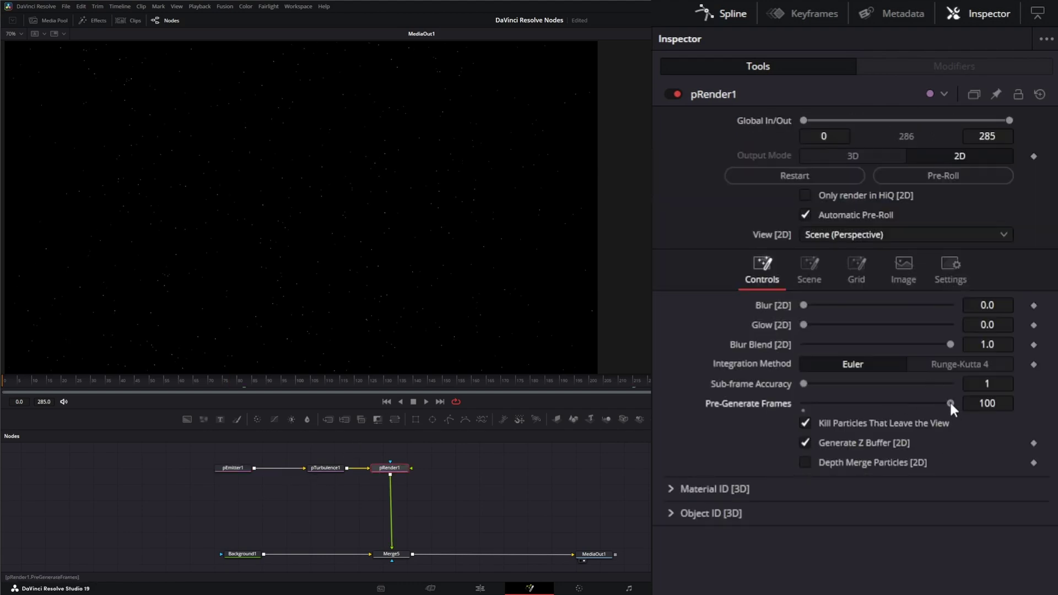
pyautogui.moveTo(950, 403); pyautogui.dragTo(777, 405)
pyautogui.click(234, 468)
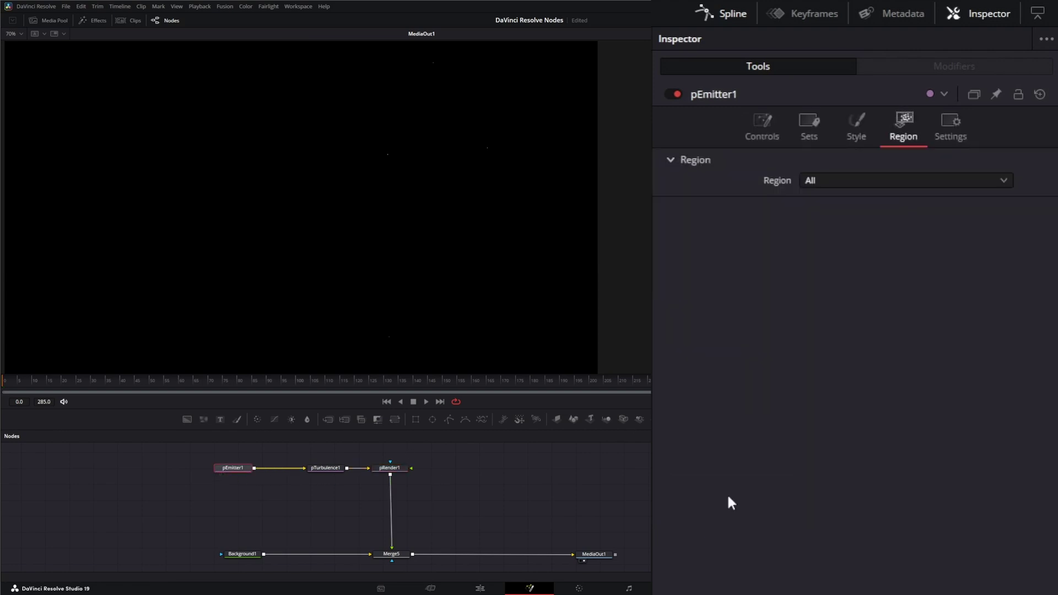
# - Raise pEmitter1's Lifespan to 556 and Number to 85.9, previewing the denser specks
pyautogui.click(761, 130)
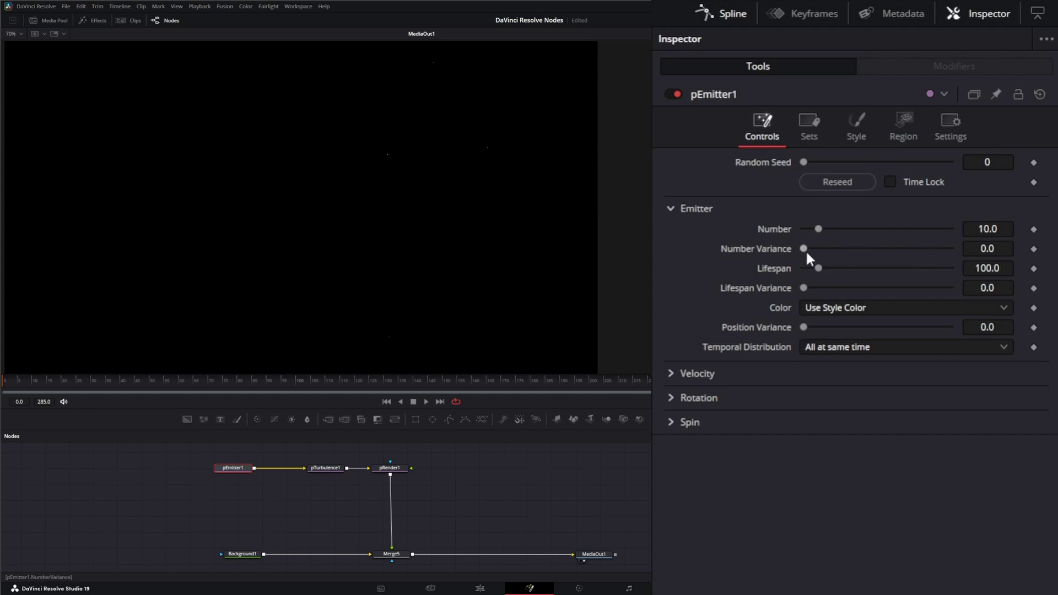
pyautogui.moveTo(818, 268); pyautogui.dragTo(883, 268)
pyautogui.click(426, 403)
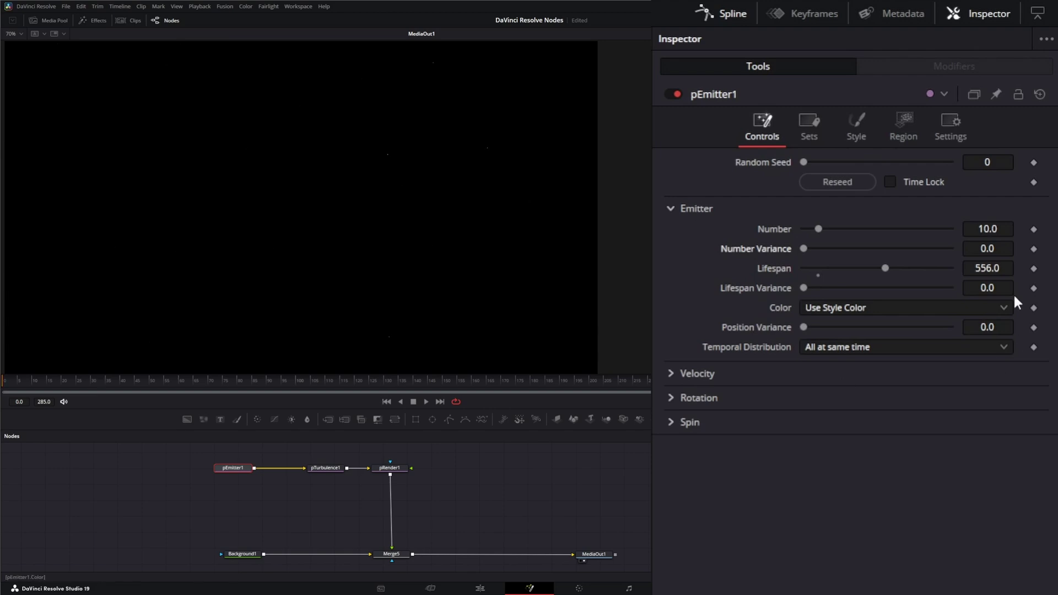
pyautogui.moveTo(991, 229); pyautogui.dragTo(1057, 229)
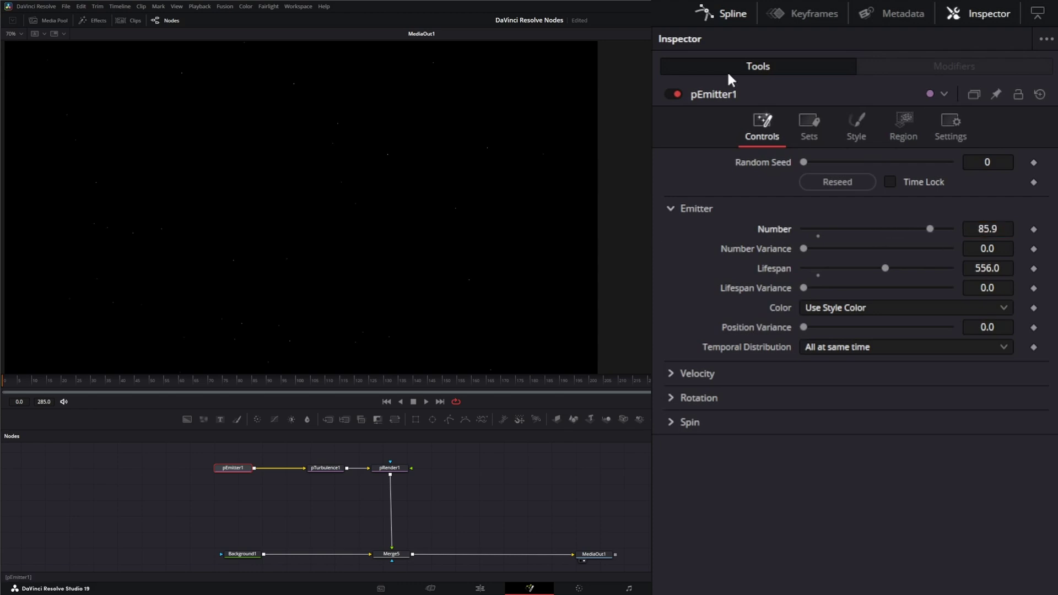
# - Switch pEmitter1's particle style to Blob with Size 0.4278 and Size Variance 0.2166
pyautogui.click(870, 128)
pyautogui.click(821, 177)
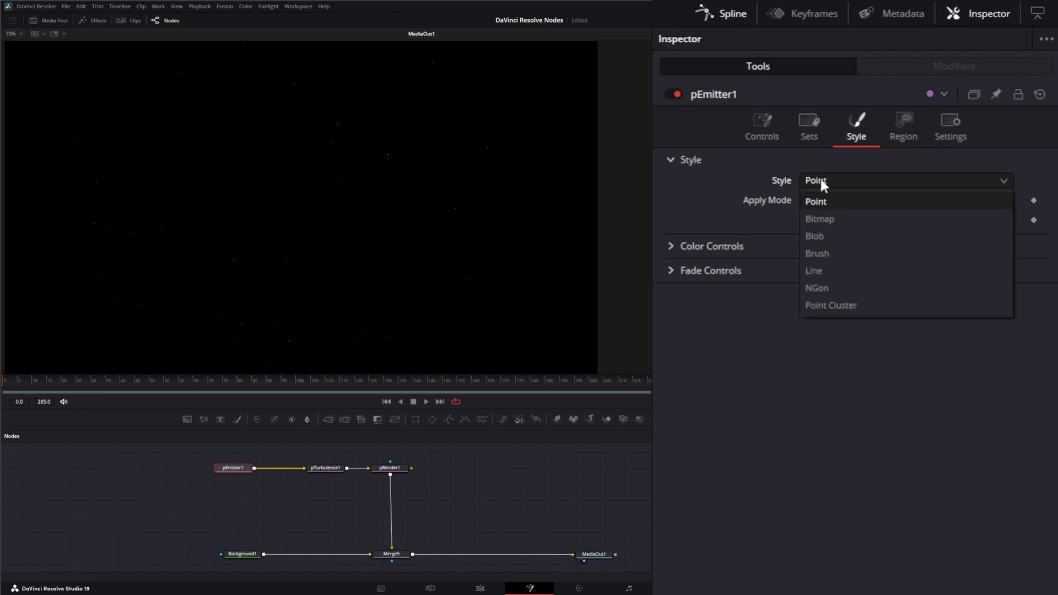
pyautogui.click(820, 244)
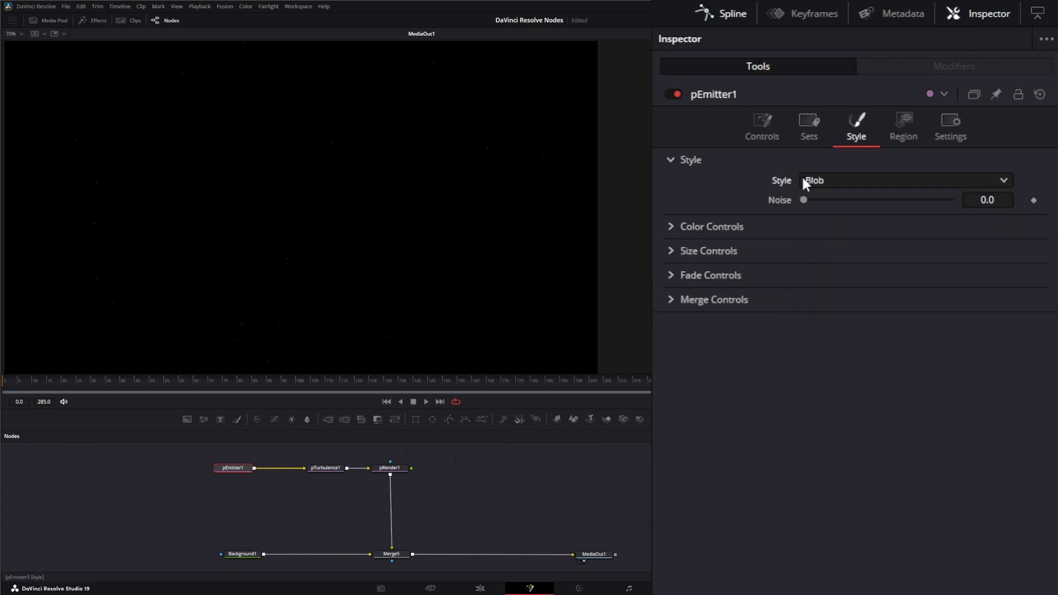
pyautogui.click(671, 253)
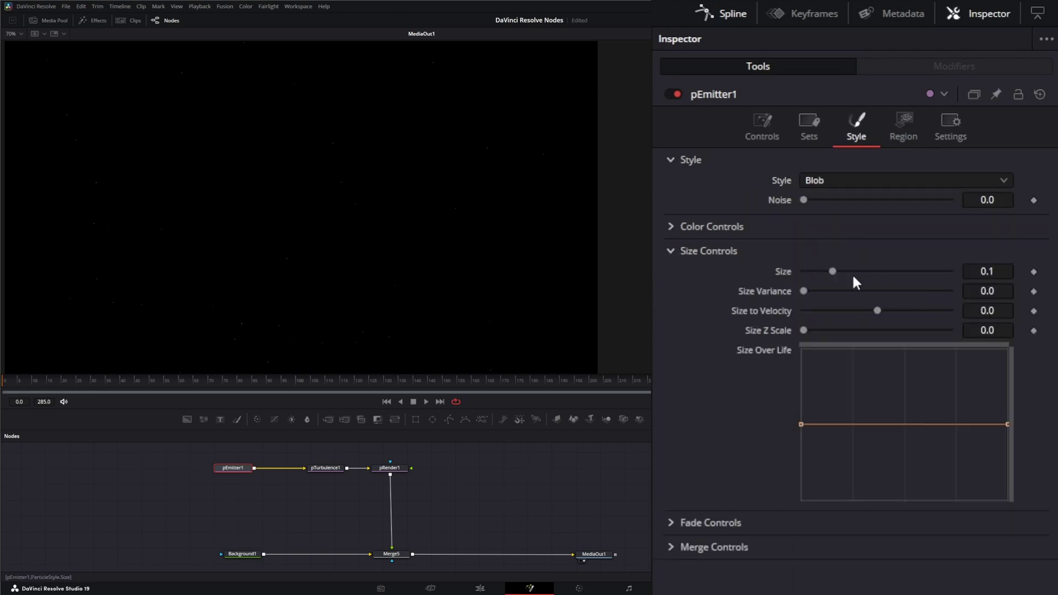
pyautogui.moveTo(833, 271); pyautogui.dragTo(928, 273)
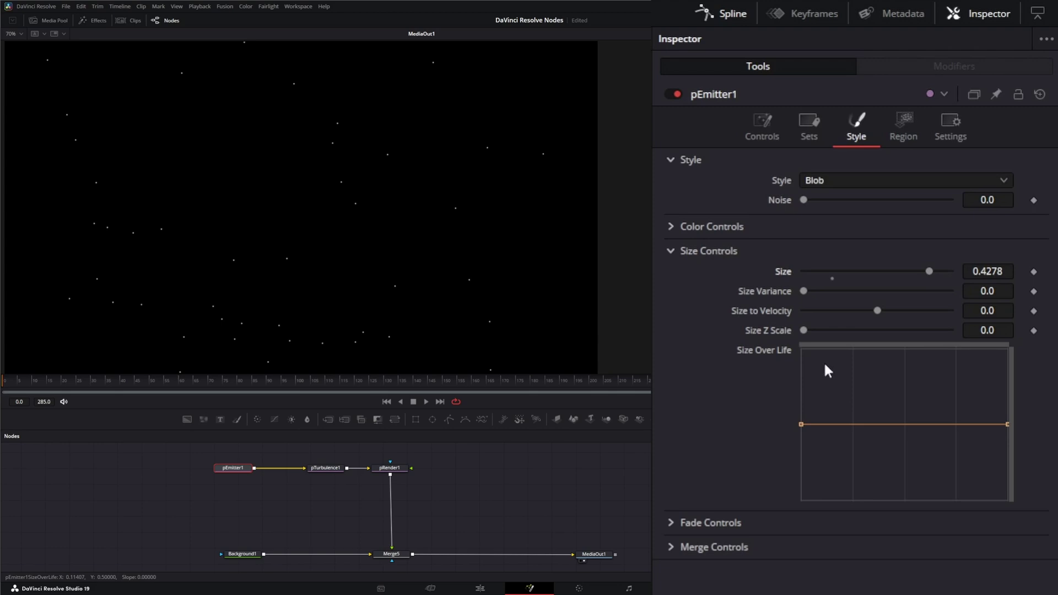
pyautogui.moveTo(803, 291); pyautogui.dragTo(866, 293)
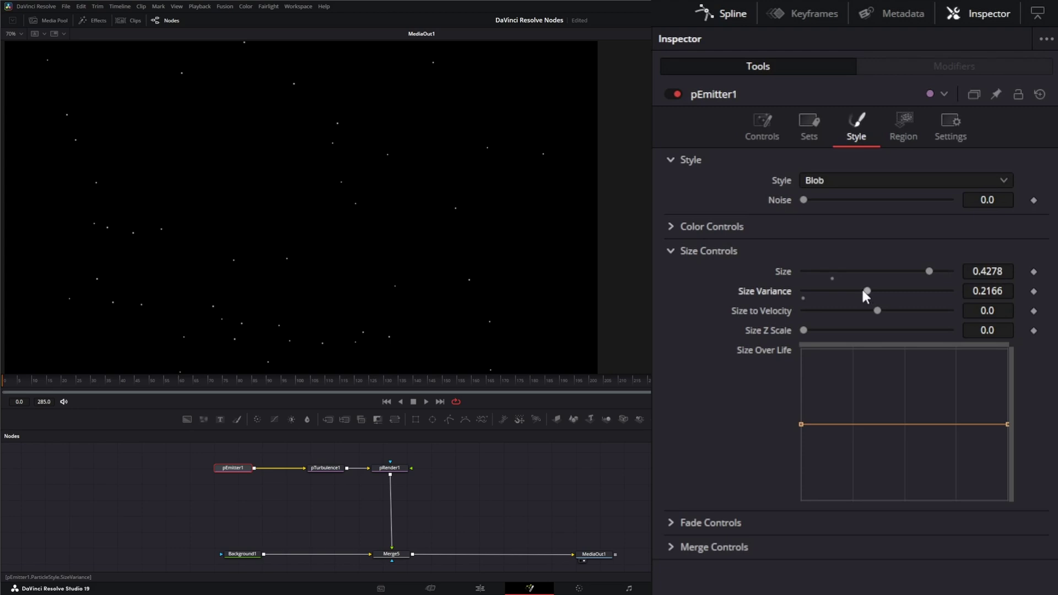
pyautogui.click(674, 251)
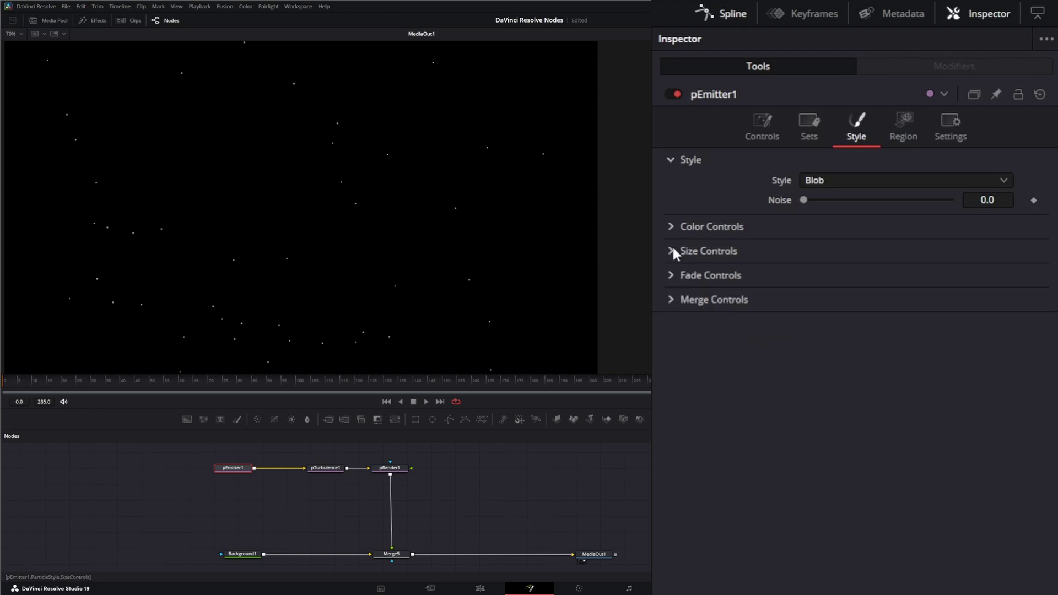
pyautogui.click(757, 126)
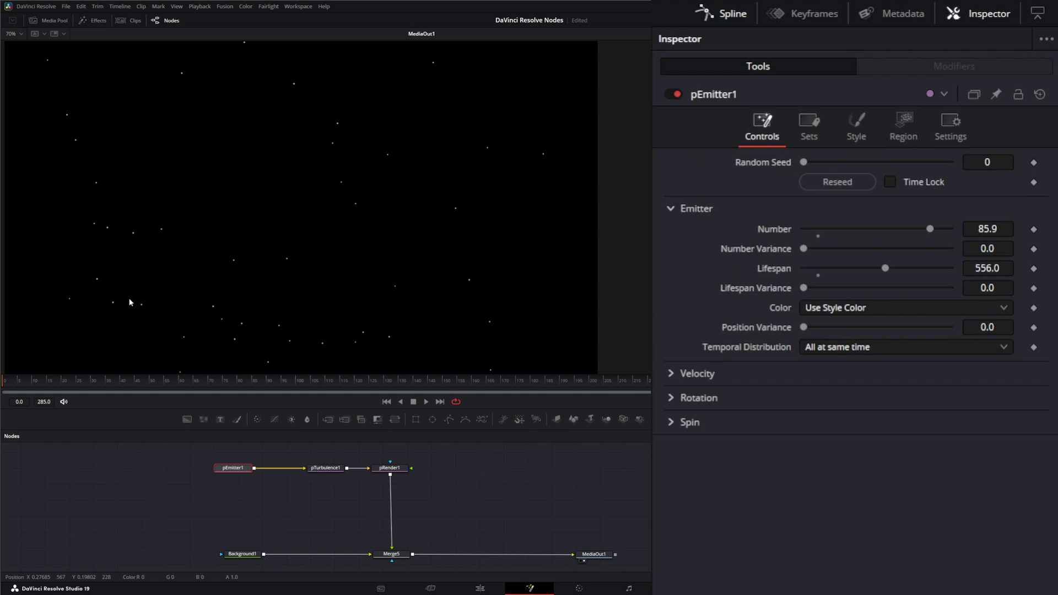
# - Keyframe pEmitter1's Number at frame 0, animate it down to 0.0, and replay from the start
pyautogui.click(428, 403)
pyautogui.click(413, 402)
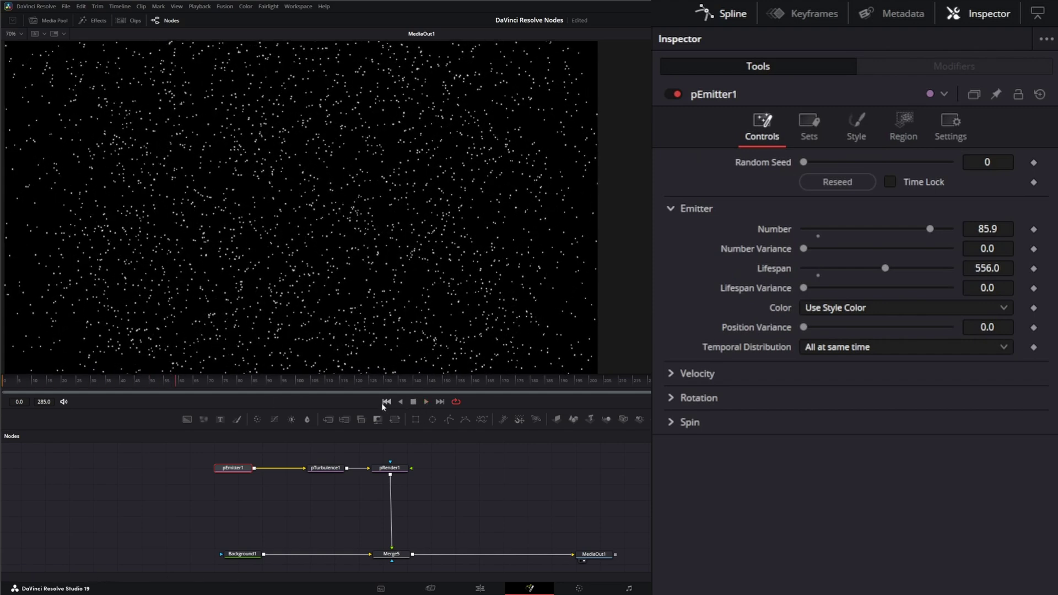
pyautogui.click(387, 402)
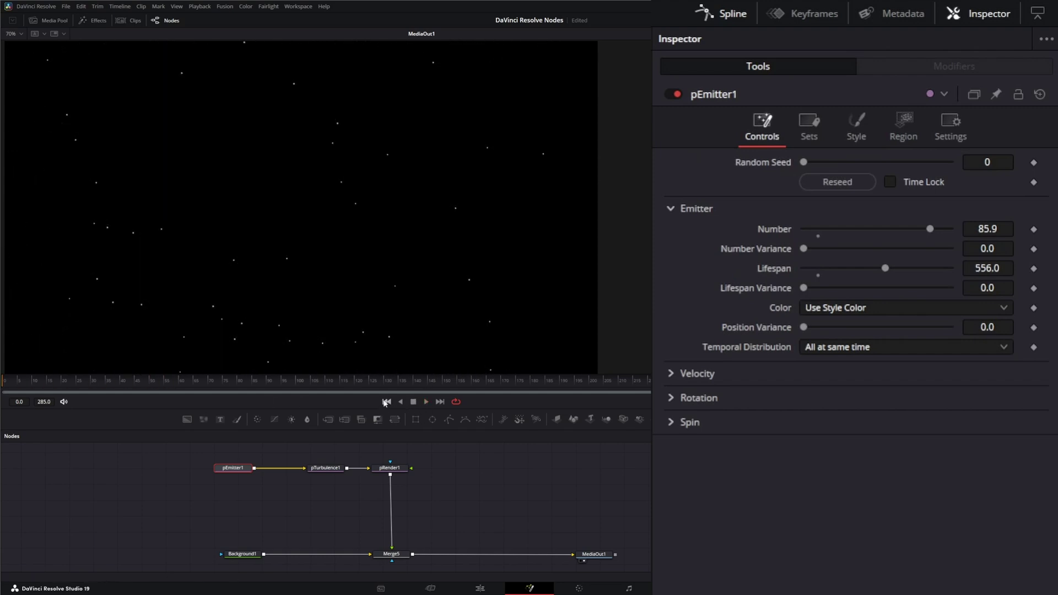
pyautogui.click(1034, 229)
pyautogui.moveTo(927, 226); pyautogui.dragTo(748, 236)
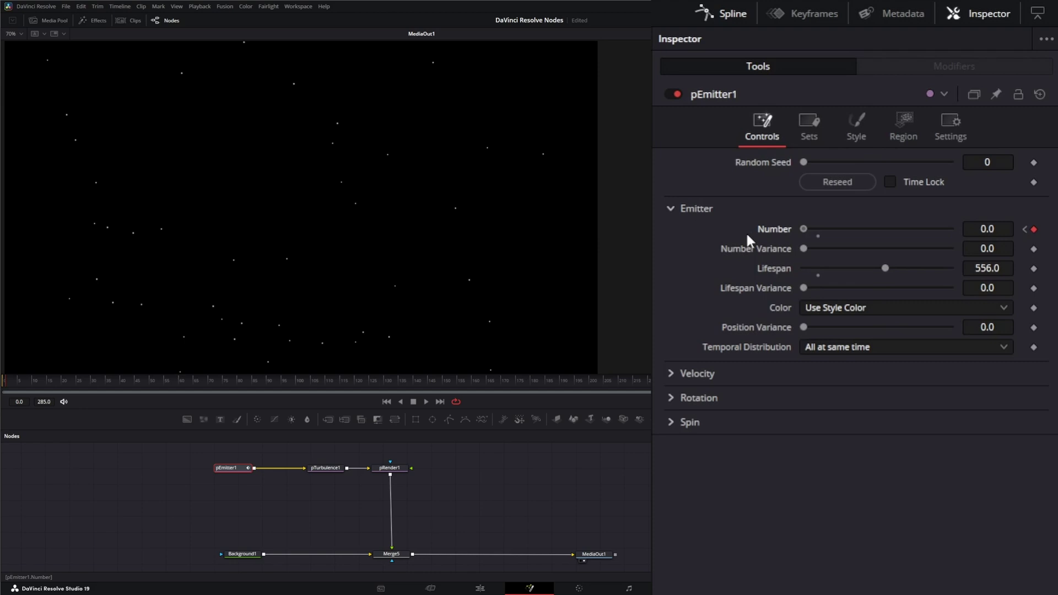
pyautogui.click(387, 402)
pyautogui.click(427, 402)
# - Set pTurbulence1's X, Y and Z Strength to 0.025
pyautogui.click(325, 468)
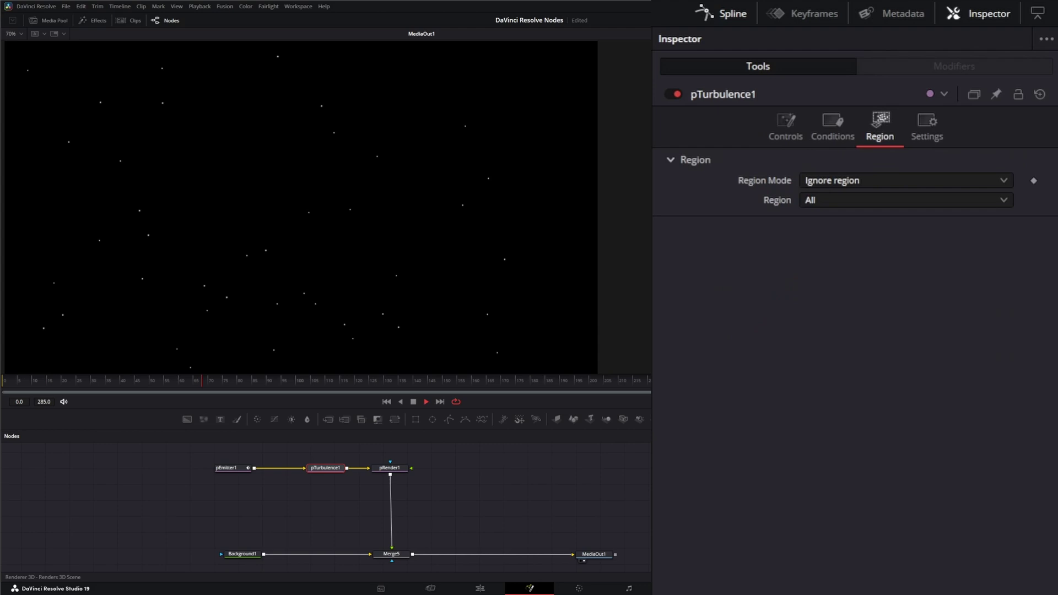
pyautogui.click(785, 131)
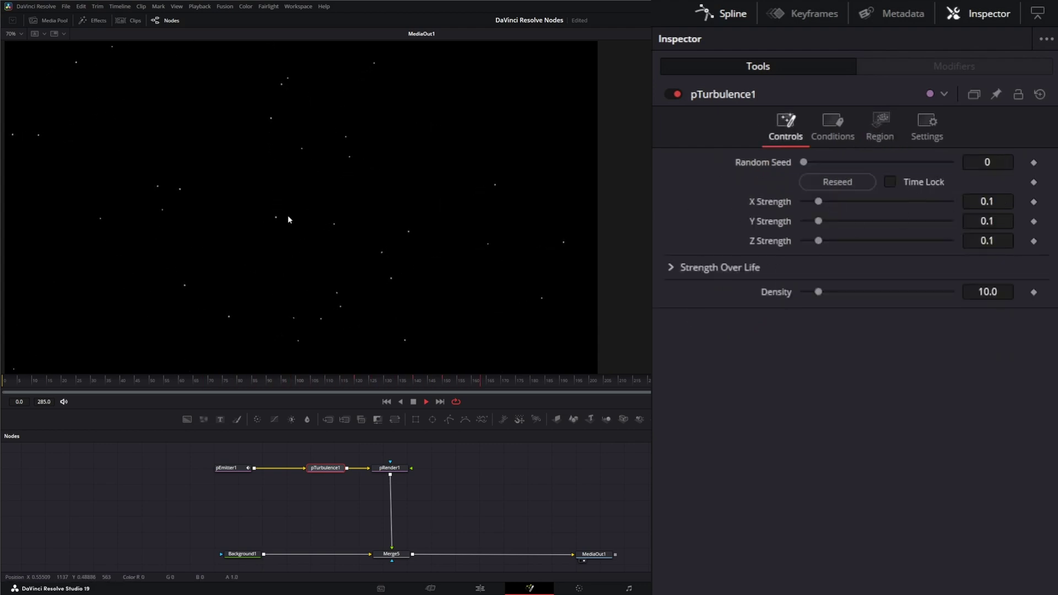
pyautogui.click(1004, 202)
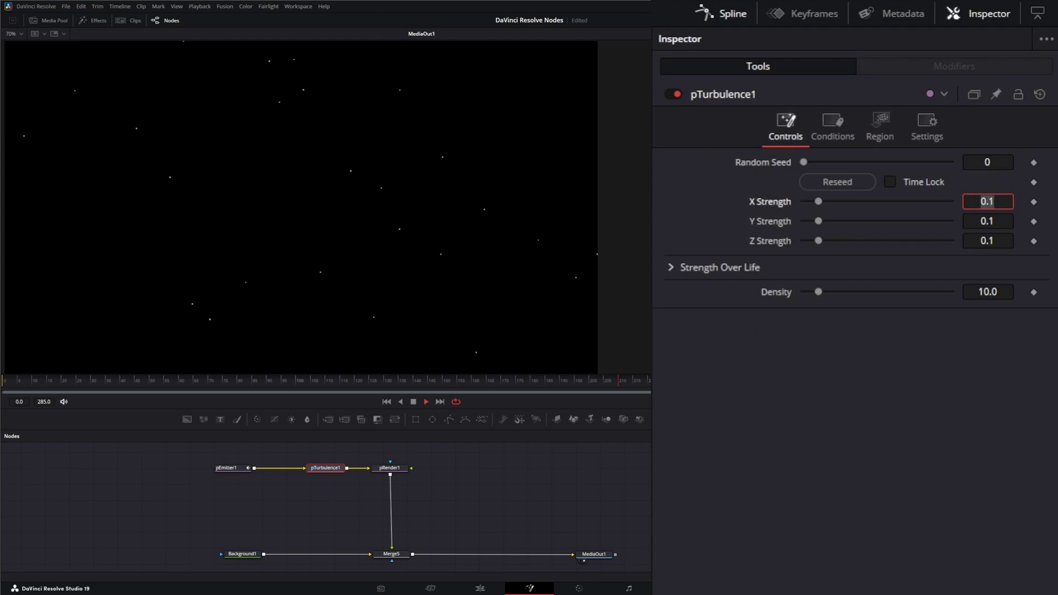
pyautogui.write('.025')
pyautogui.press('Tab')
pyautogui.write('.025')
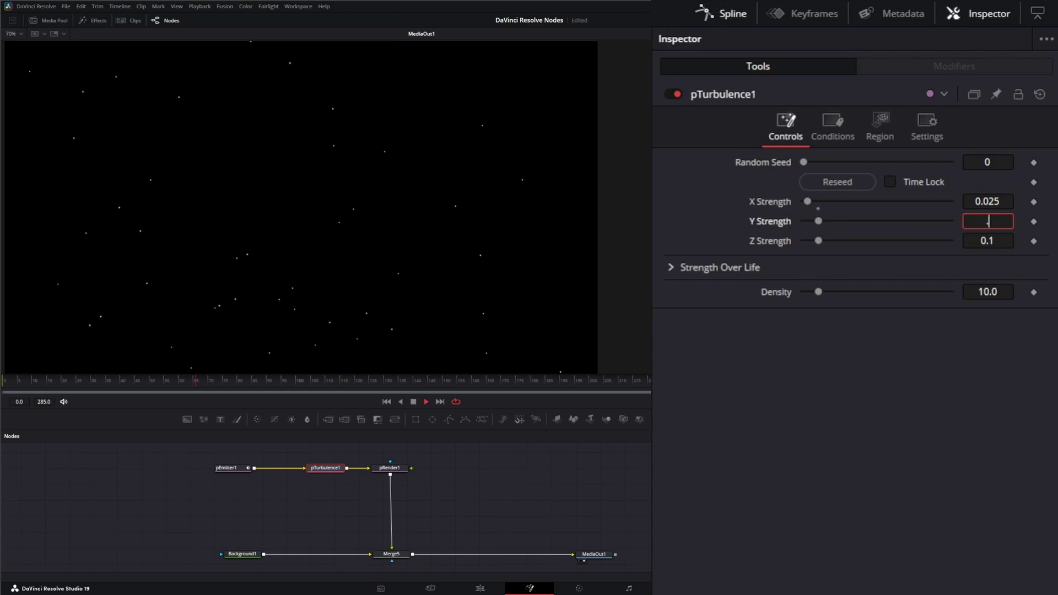
pyautogui.press('Tab')
pyautogui.write('.025')
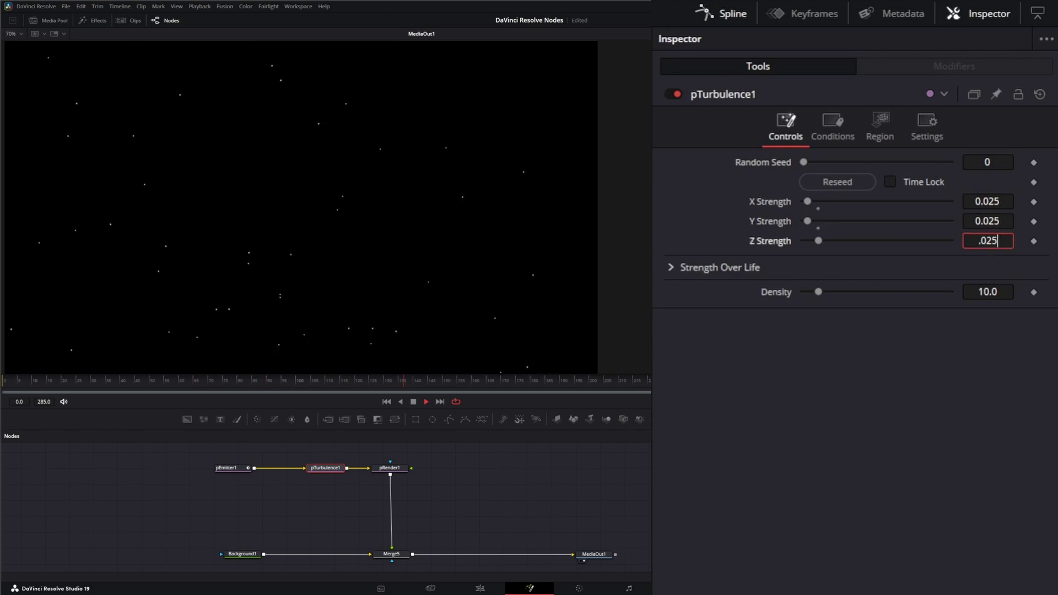
pyautogui.press('Tab')
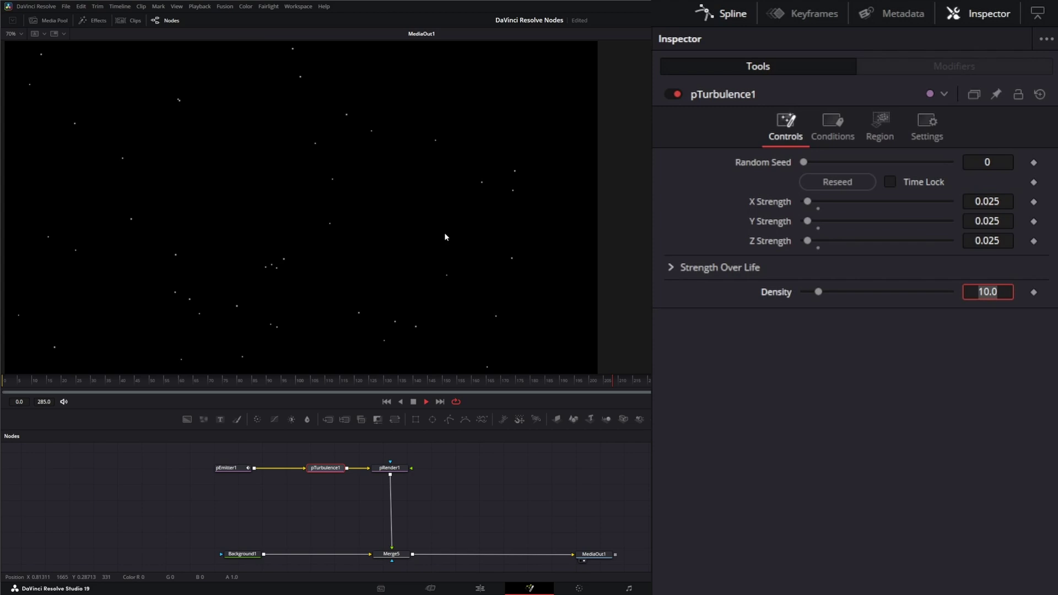
pyautogui.click(463, 482)
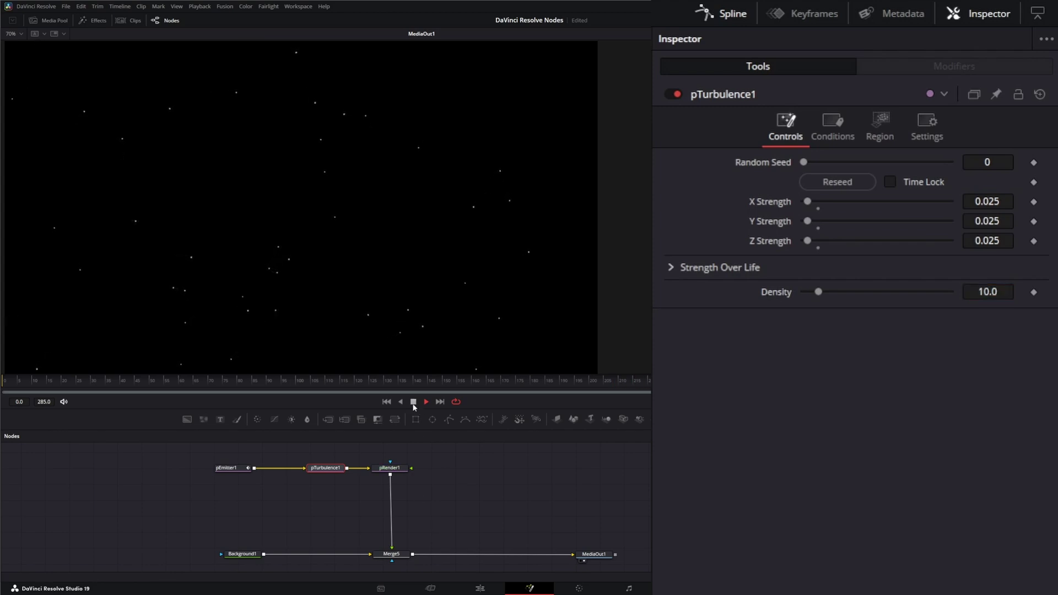
# - Box-select pEmitter1 and pTurbulence1 and paste a copy of both nodes
pyautogui.click(474, 474)
pyautogui.moveTo(200, 489); pyautogui.dragTo(350, 459)
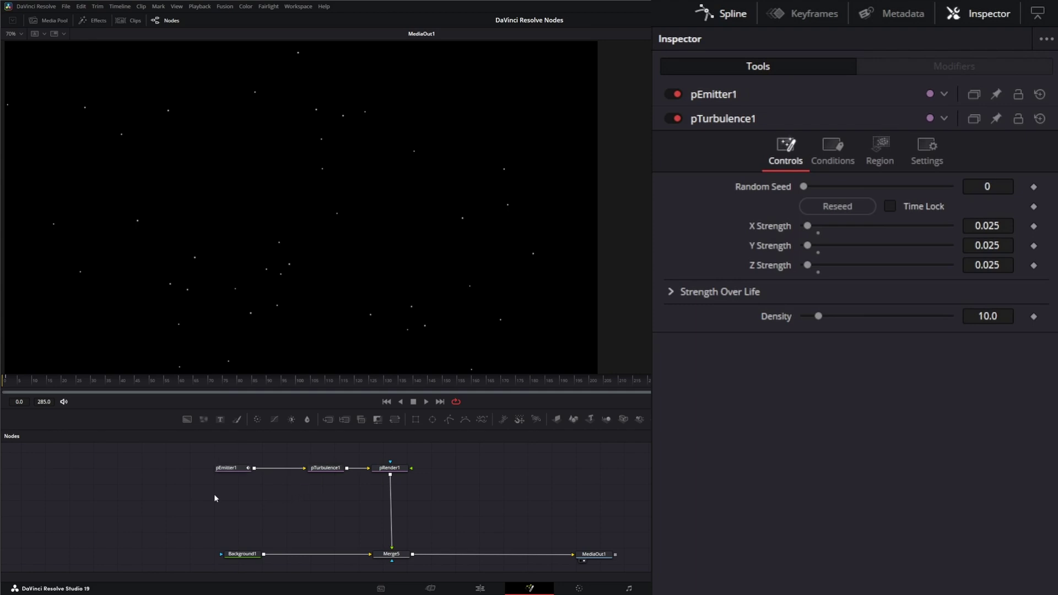
pyautogui.hotkey('ctrl', 'v')
# - Move the pasted nodes below the originals and set pRender1's Blur to 1.6
pyautogui.moveTo(218, 499); pyautogui.dragTo(243, 506)
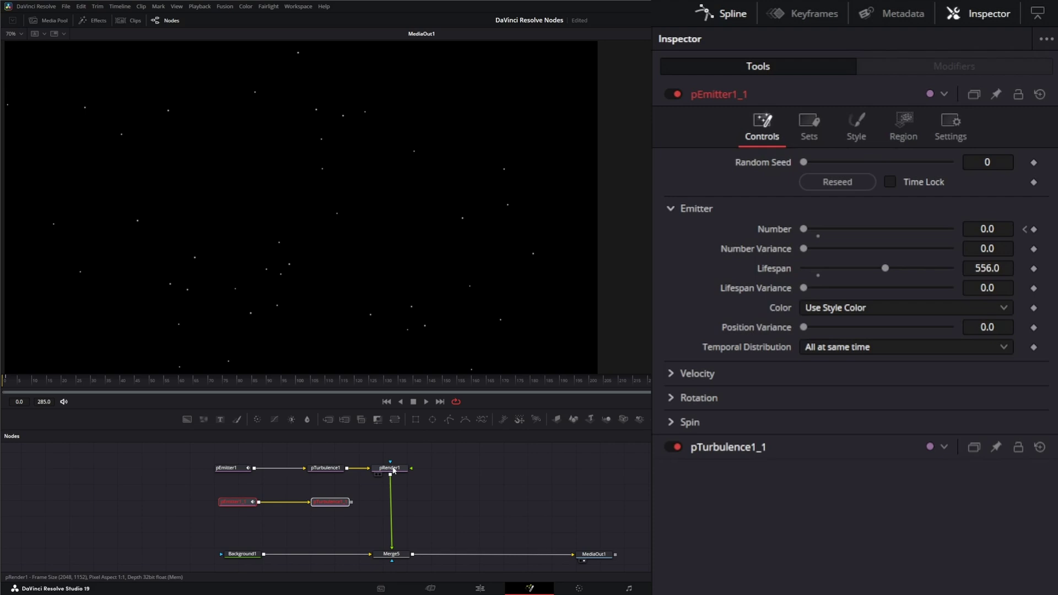
pyautogui.moveTo(393, 470); pyautogui.dragTo(395, 470)
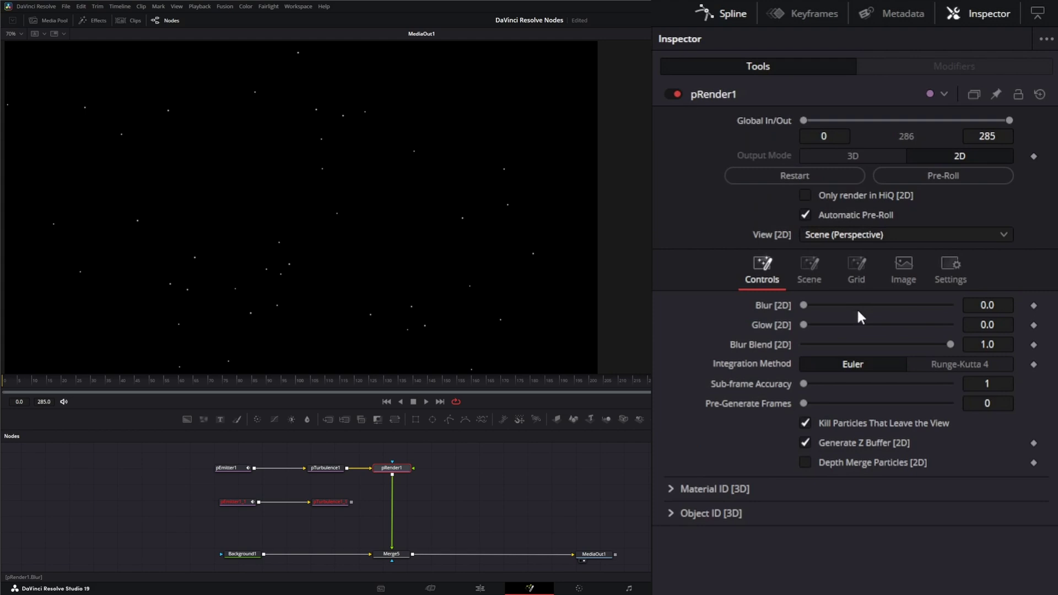
pyautogui.moveTo(991, 305); pyautogui.dragTo(996, 304)
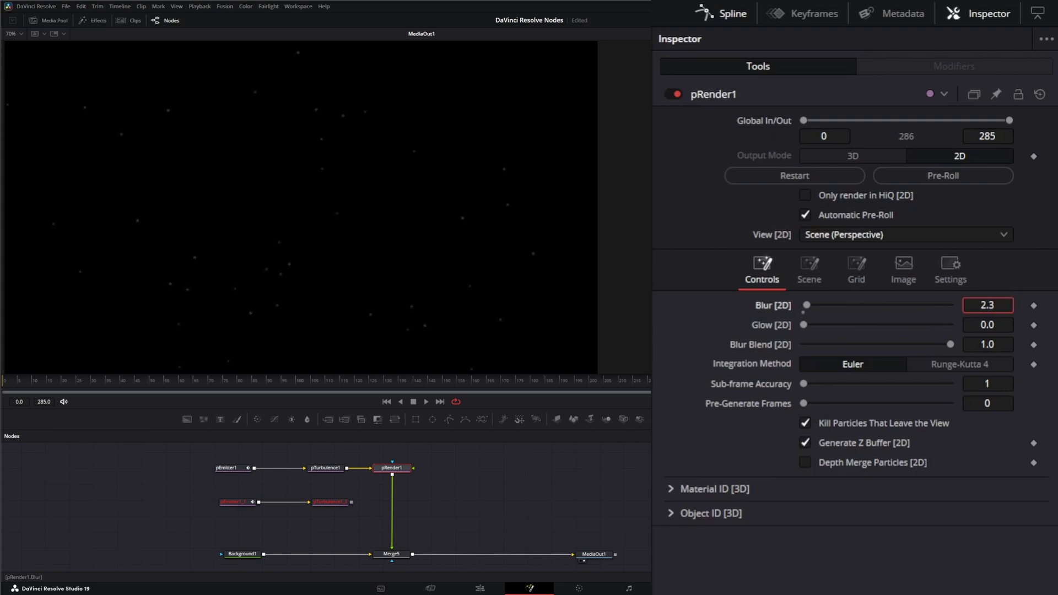
pyautogui.moveTo(988, 305); pyautogui.dragTo(989, 305)
# - Add a pRender2 node after pTurbulence1_1 and a Merge1 node to the graph
pyautogui.click(441, 502)
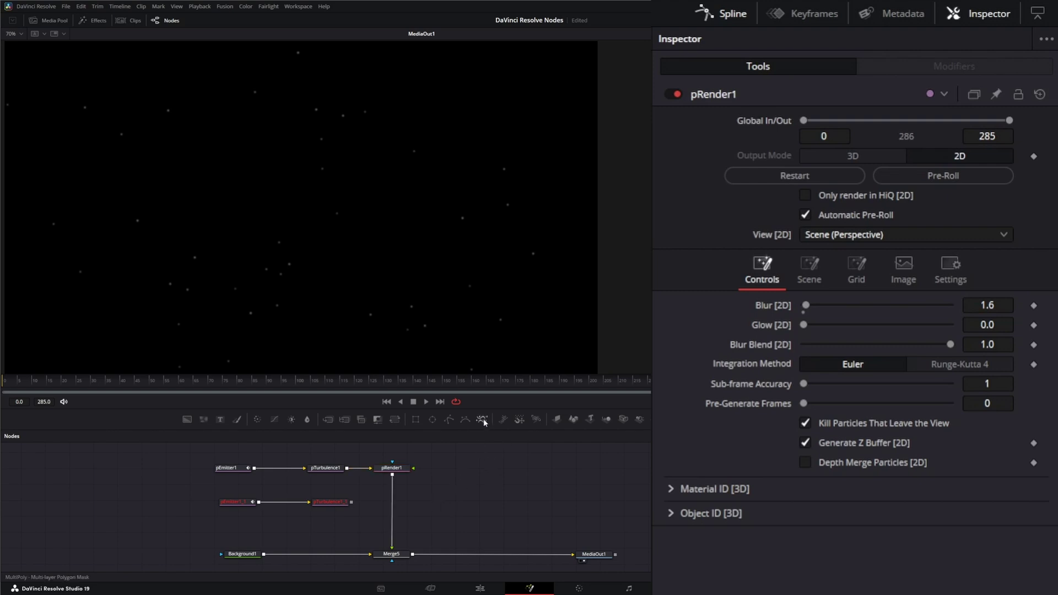
pyautogui.moveTo(483, 423); pyautogui.dragTo(399, 504)
pyautogui.moveTo(328, 419); pyautogui.dragTo(475, 513)
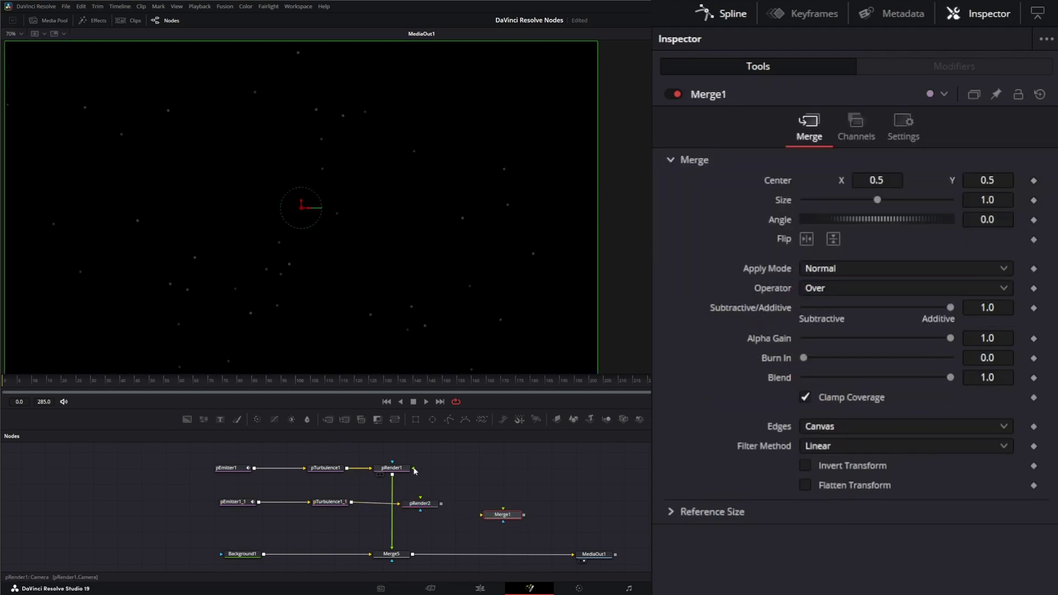
# - Connect pRender1's output to Merge1's background input, then select pEmitter1_1
pyautogui.moveTo(393, 475); pyautogui.dragTo(392, 553)
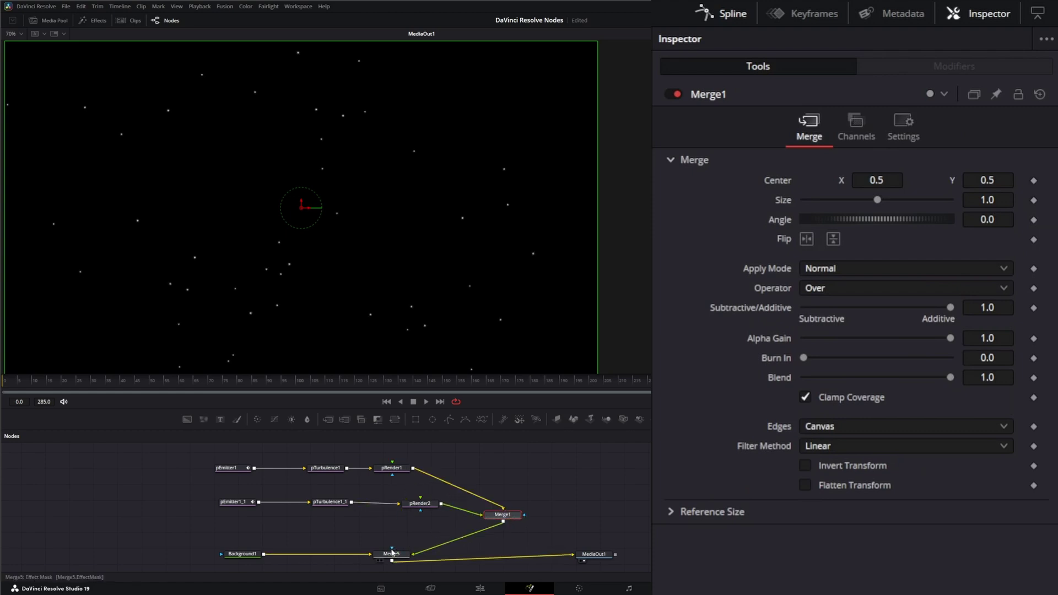
pyautogui.click(237, 503)
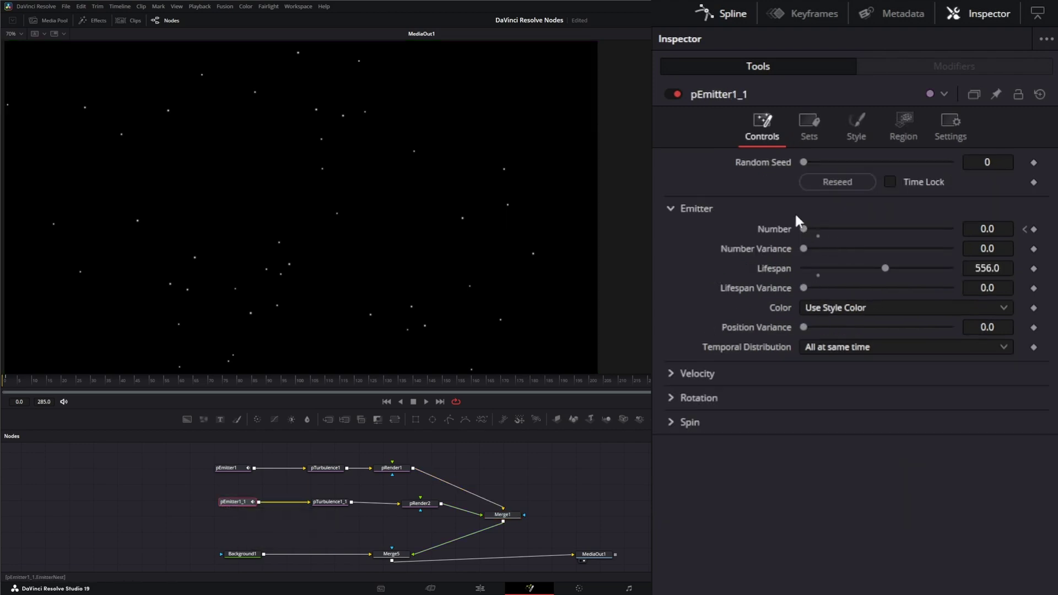
# - Set the copied emitter's particle Size to 2.0 for larger blobs
pyautogui.click(849, 125)
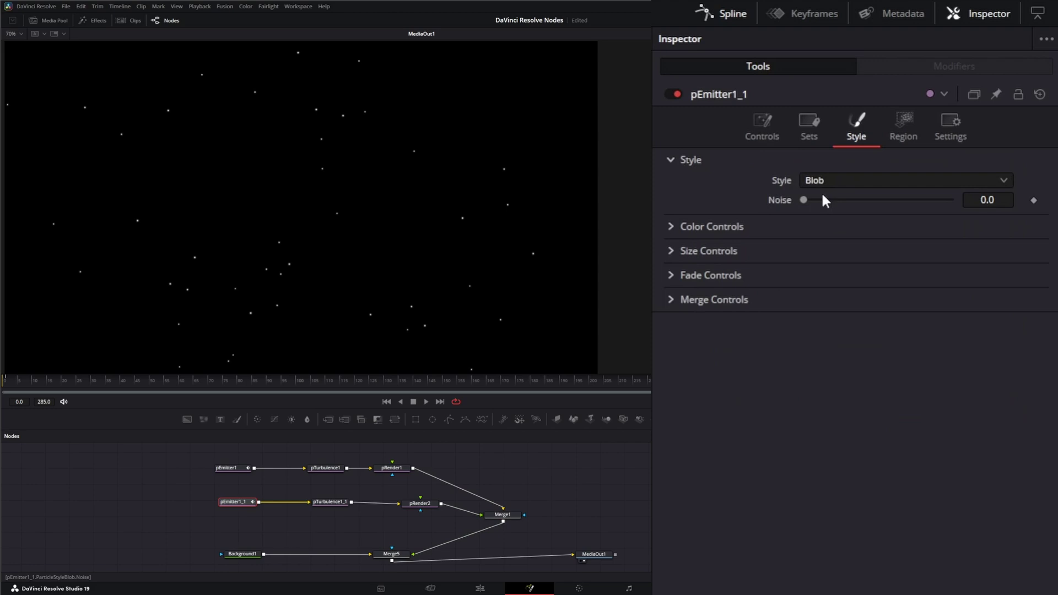
pyautogui.click(671, 251)
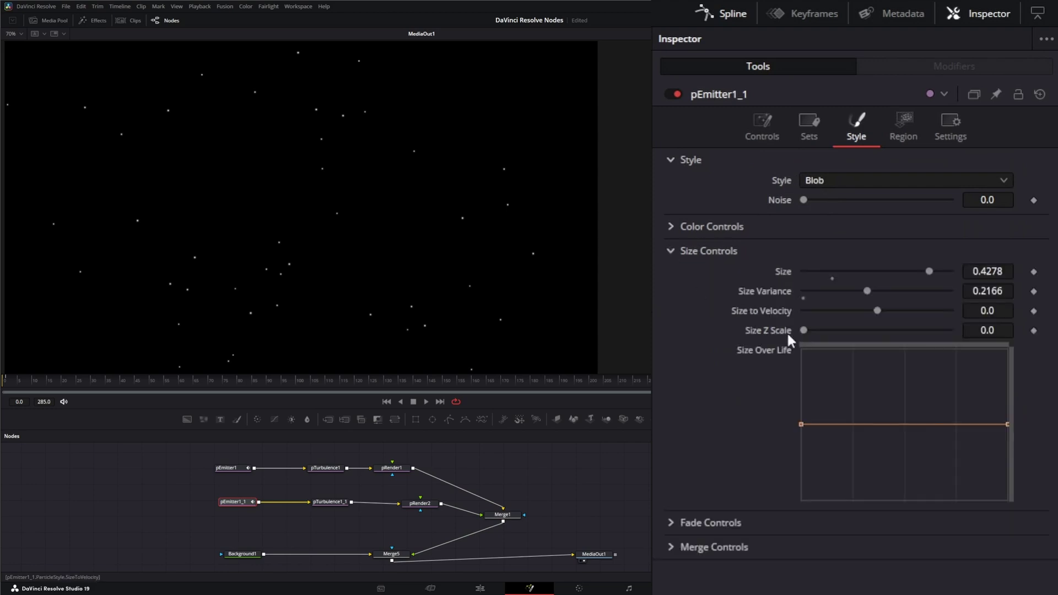
pyautogui.click(999, 272)
pyautogui.write('2')
pyautogui.press('Tab')
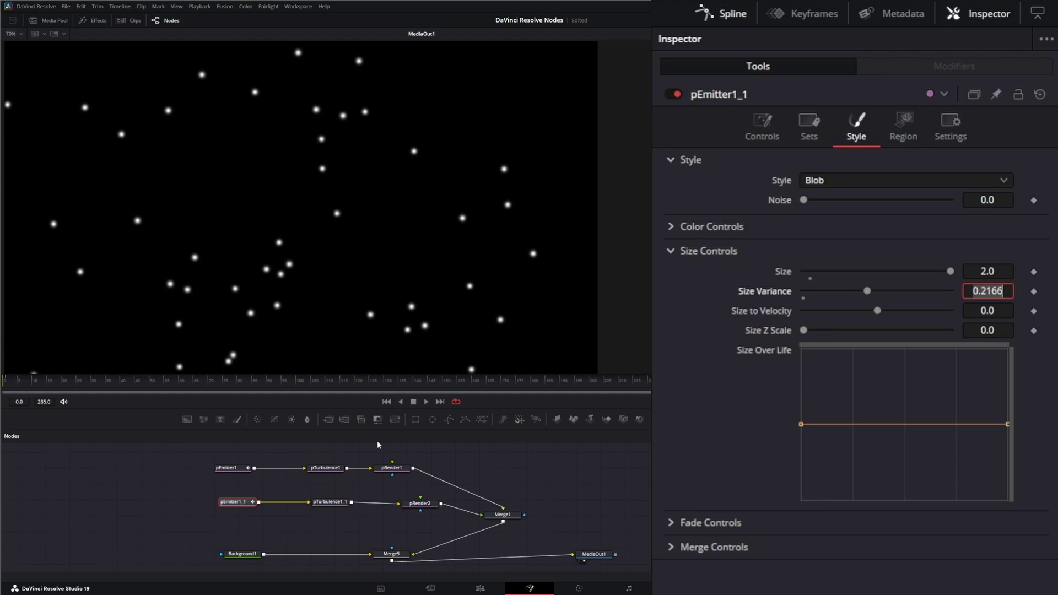
pyautogui.press('Return')
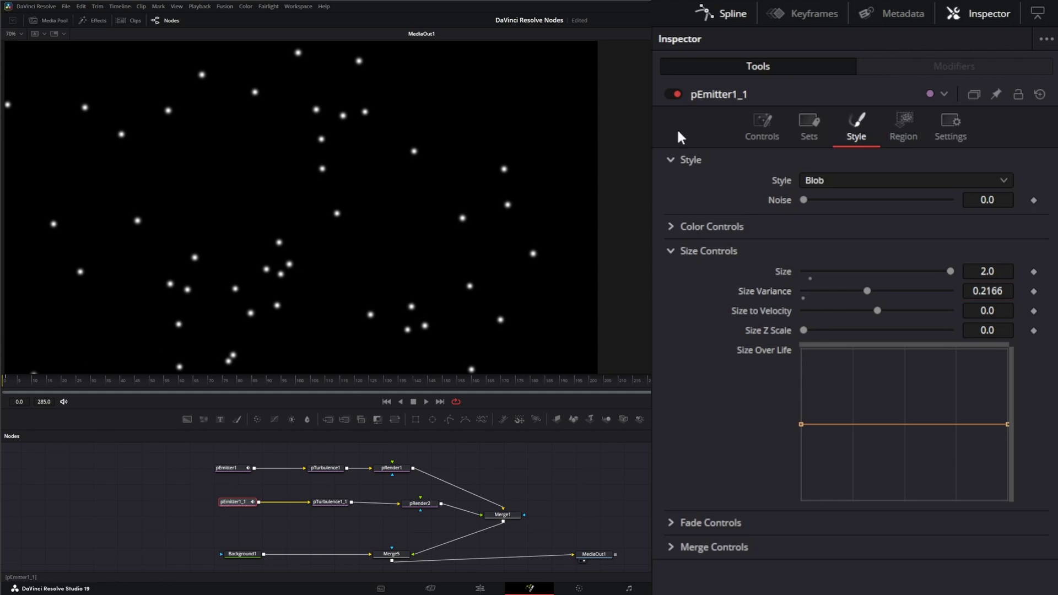
pyautogui.click(765, 123)
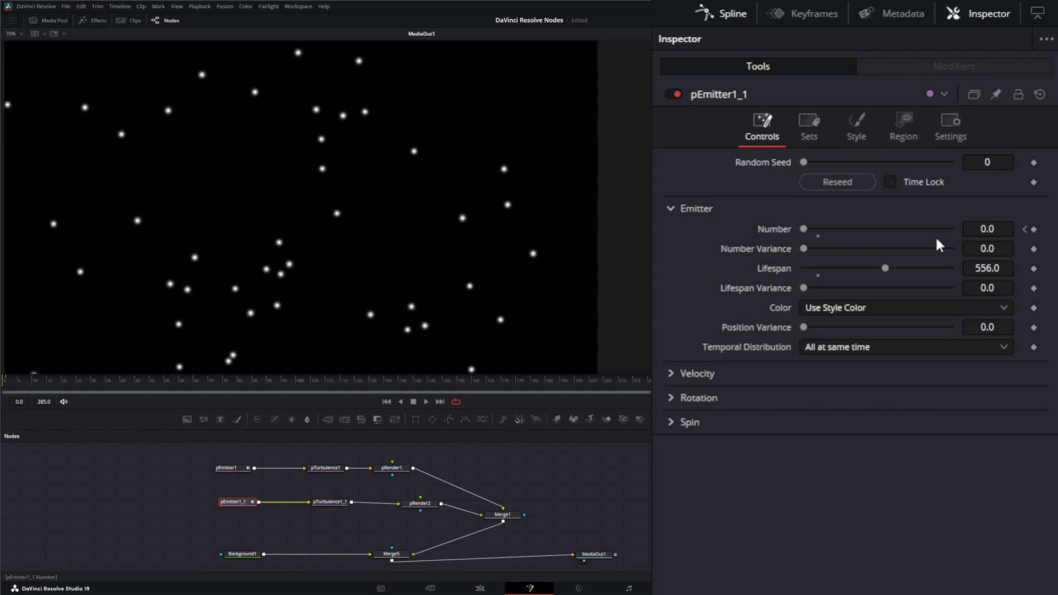
# - At frame 0, emit 40 particles with Position Variance 0.0631, then play and view Merge5
pyautogui.click(387, 403)
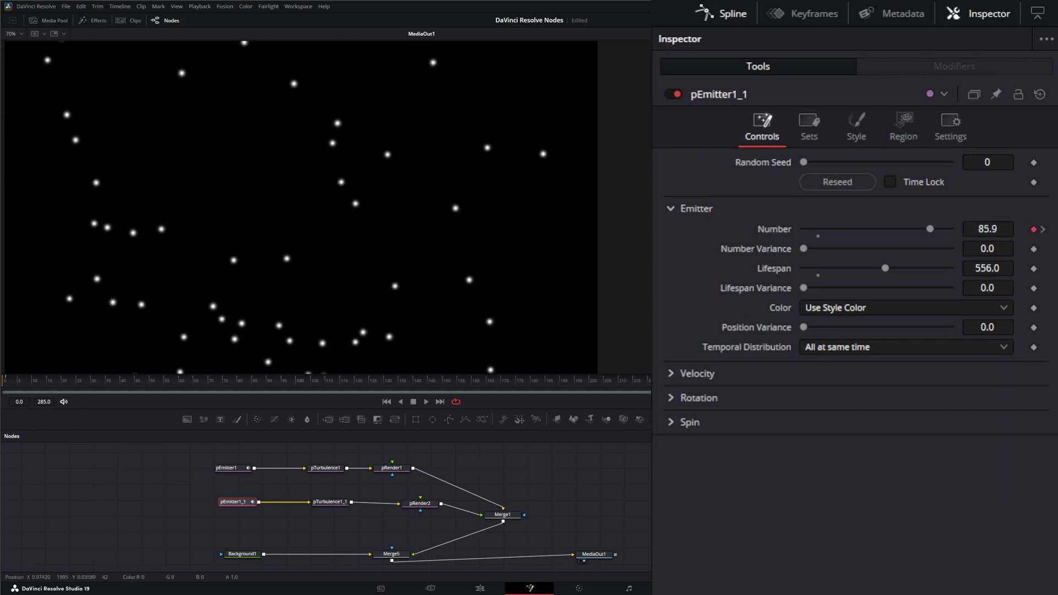
pyautogui.click(994, 228)
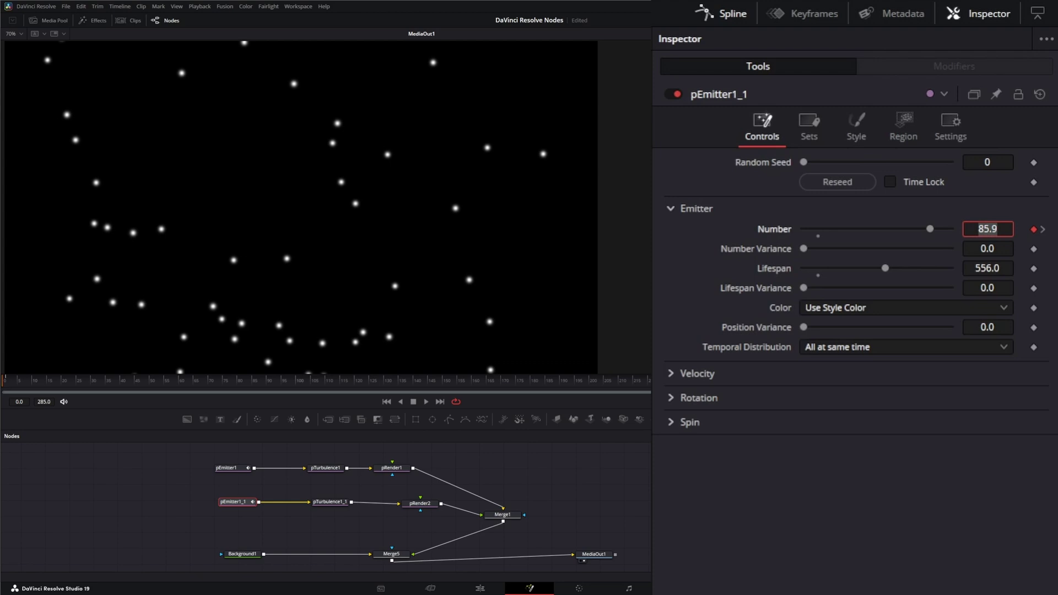
pyautogui.write('40')
pyautogui.press('Tab')
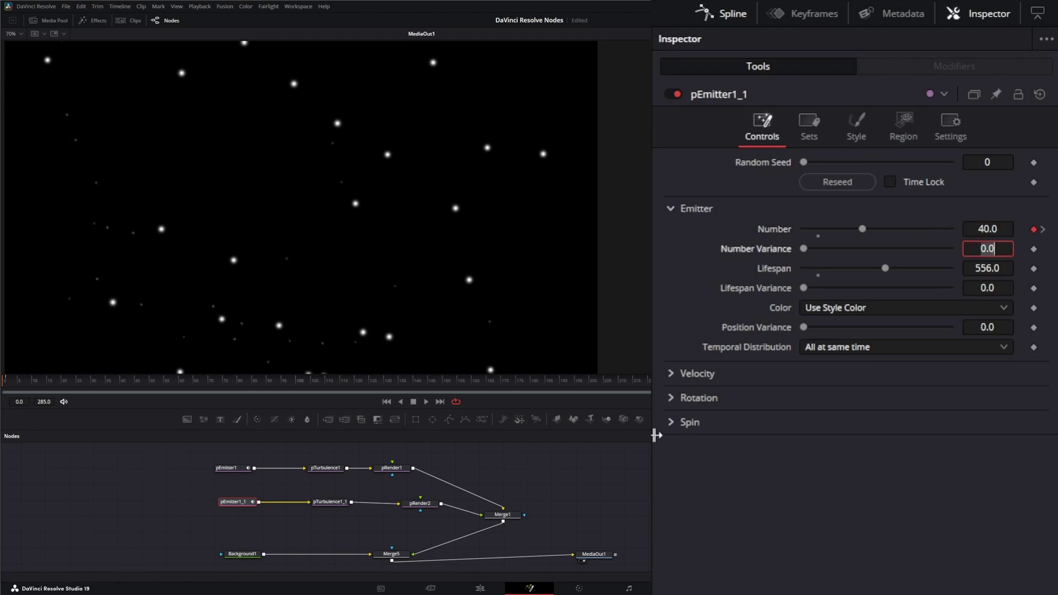
pyautogui.click(804, 328)
pyautogui.moveTo(805, 324); pyautogui.dragTo(895, 333)
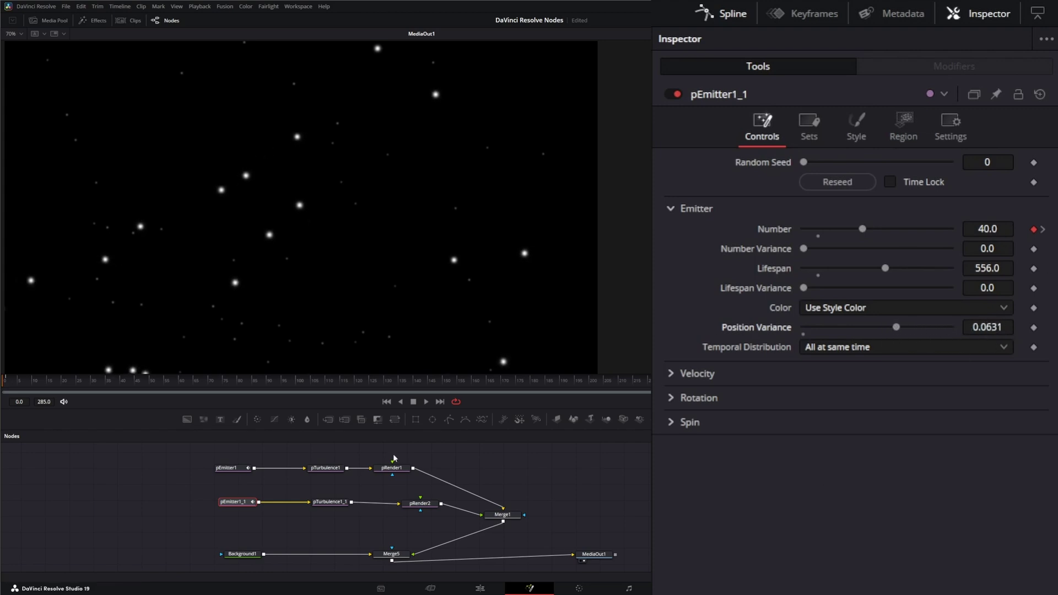
pyautogui.click(1043, 230)
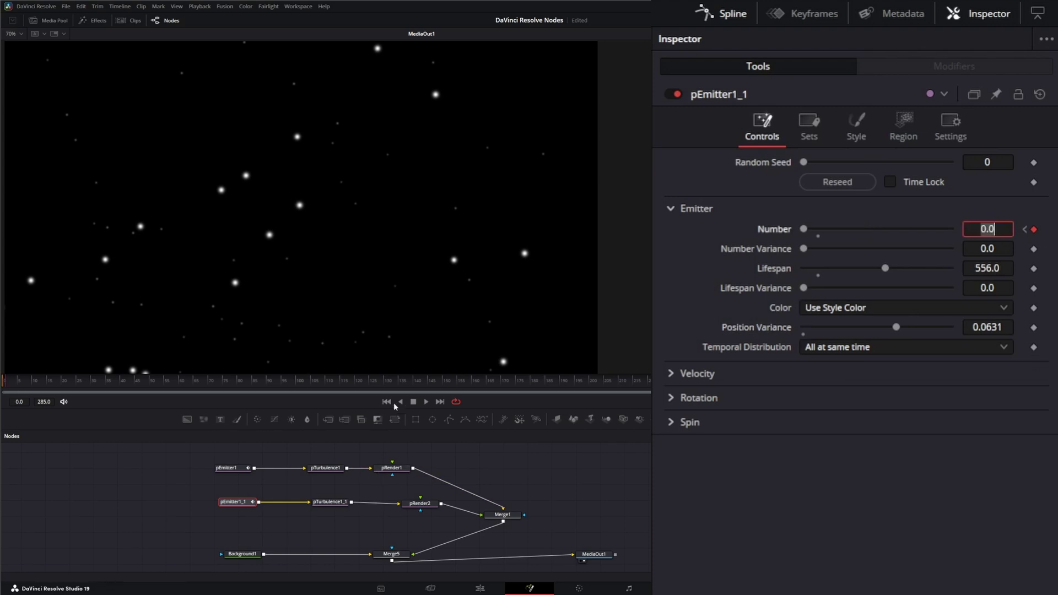
pyautogui.click(427, 402)
pyautogui.click(380, 561)
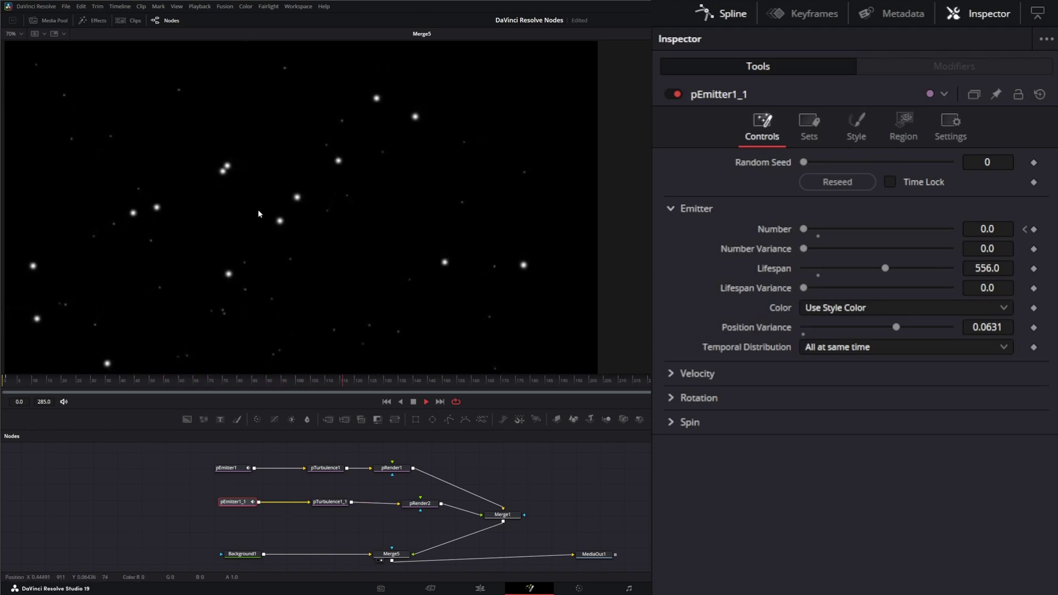
# - Give pTurbulence1_1 an X, Y and Z Strength of 0.5 each
pyautogui.click(331, 504)
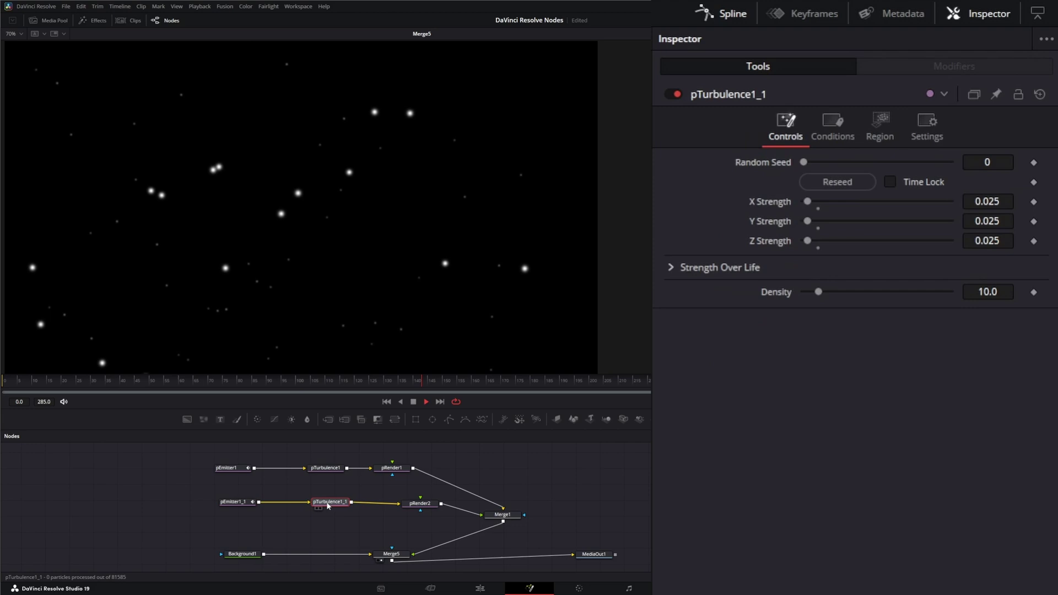
pyautogui.click(993, 201)
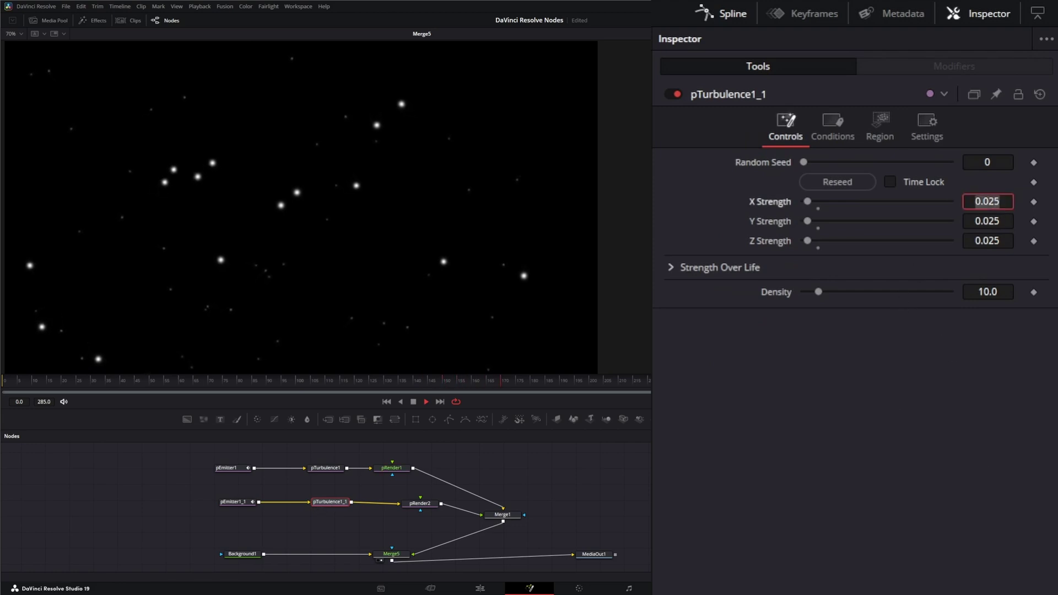
pyautogui.write('0.5')
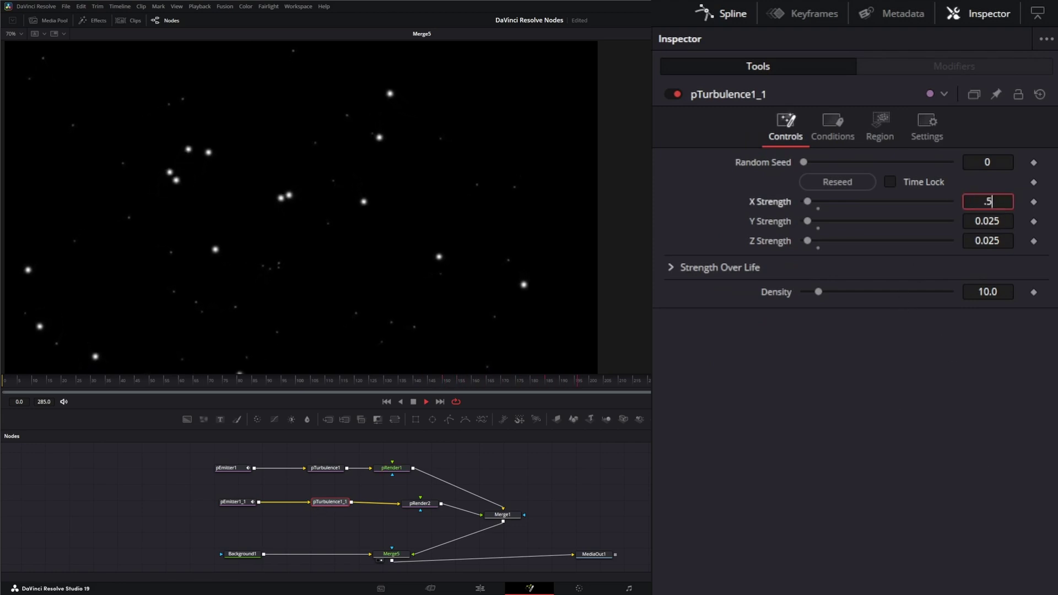
pyautogui.press('Tab')
pyautogui.write('0.5')
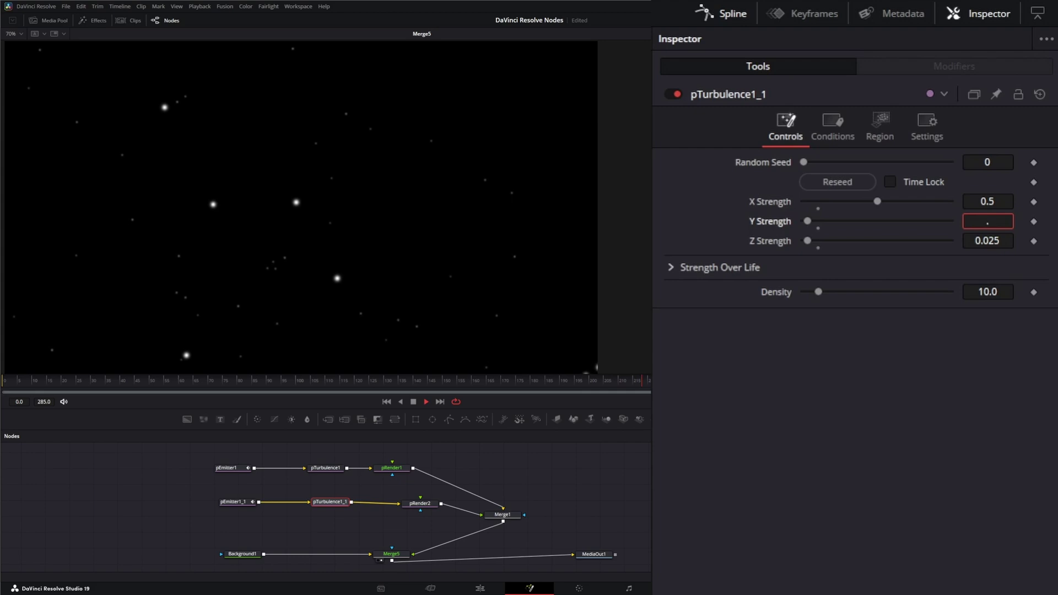
pyautogui.press('Tab')
pyautogui.write('.')
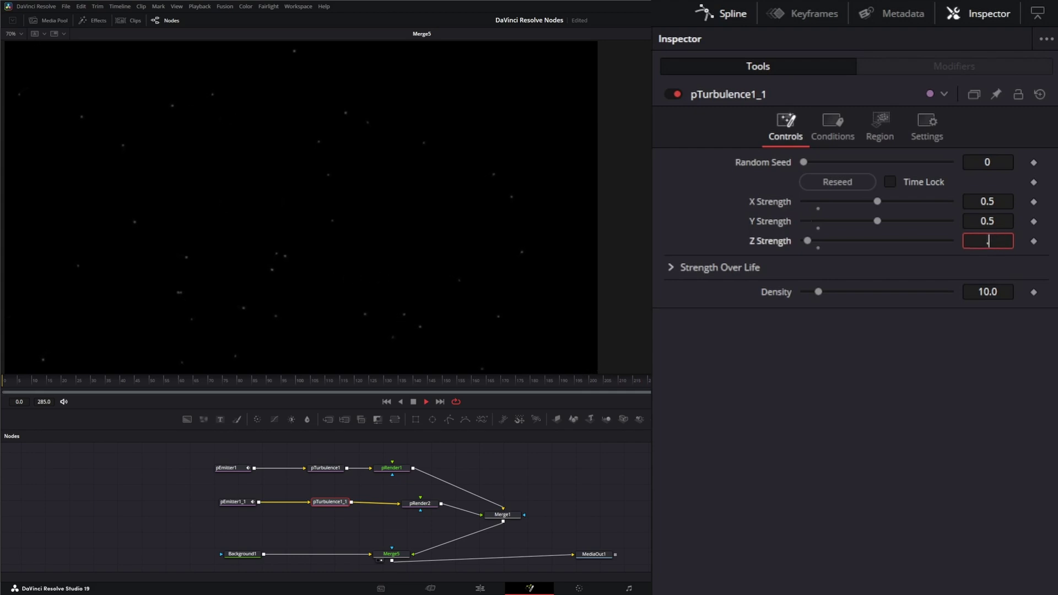
pyautogui.press('Tab')
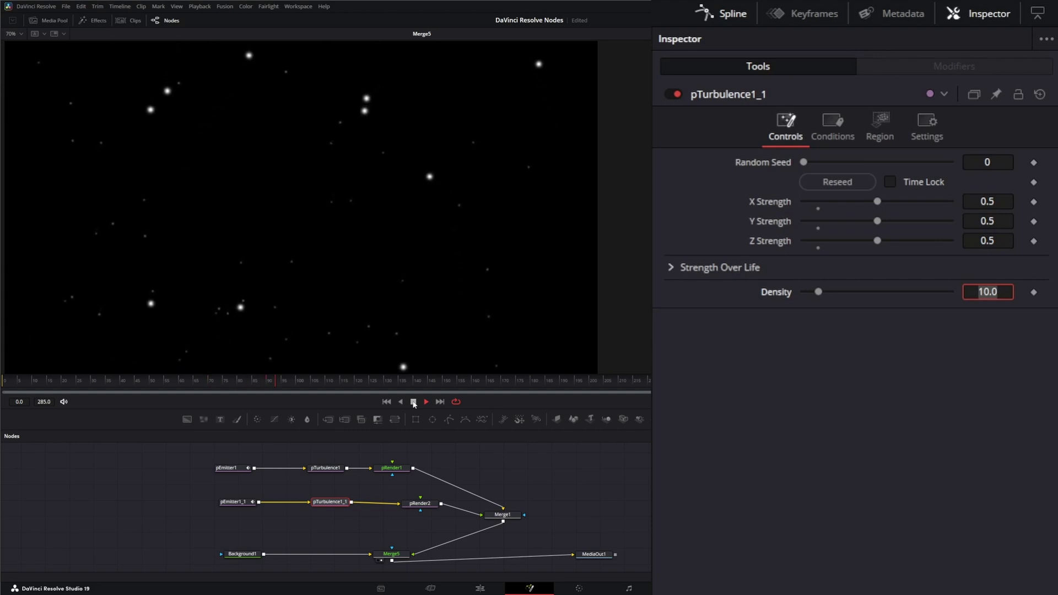
# - Stop playback at about frame 70 and set pRender2's Blur to 13.9
pyautogui.click(242, 504)
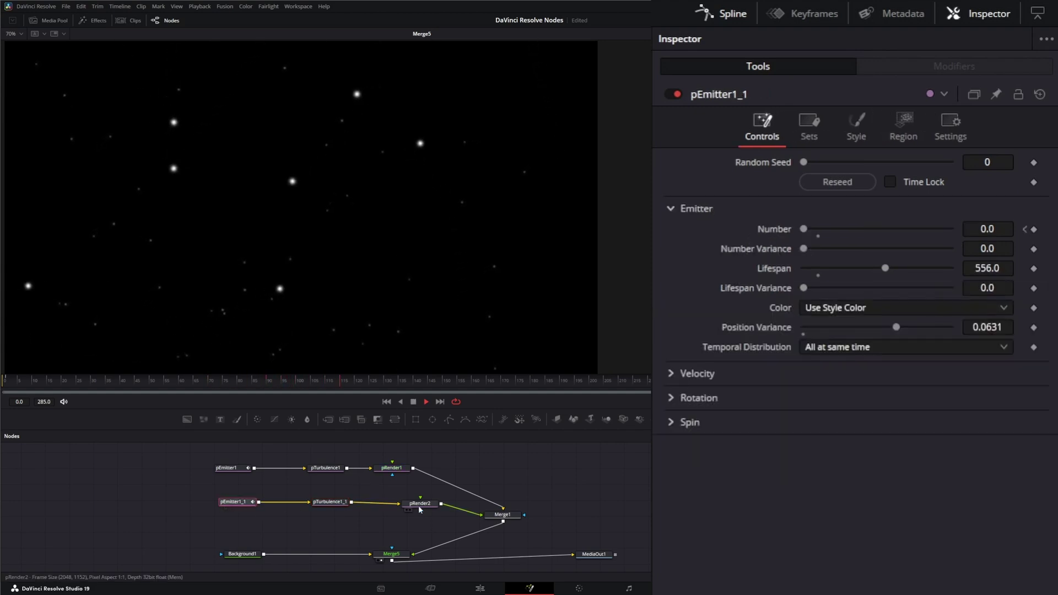
pyautogui.click(418, 504)
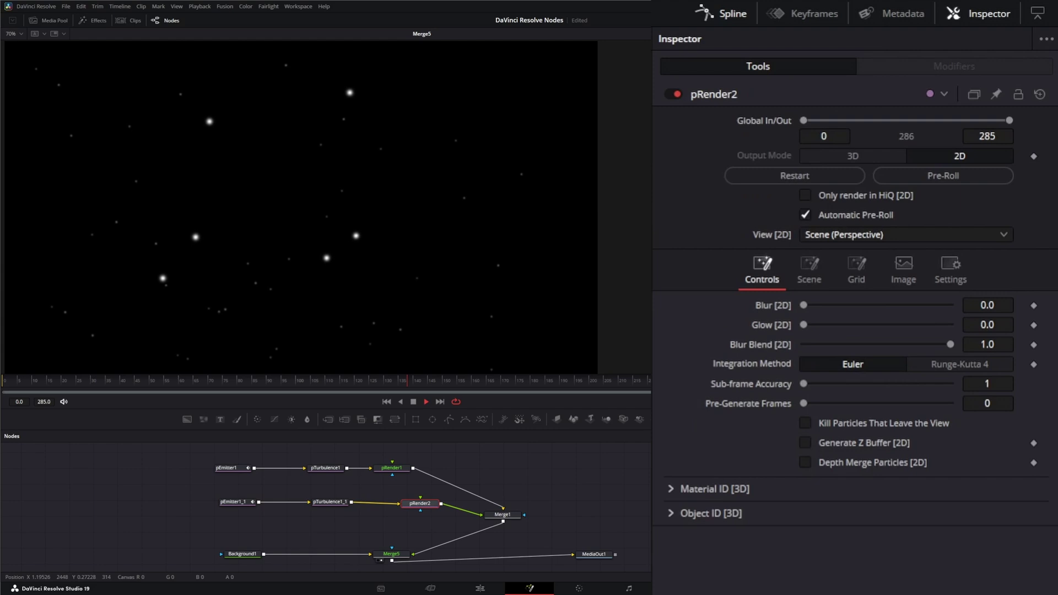
pyautogui.press('space')
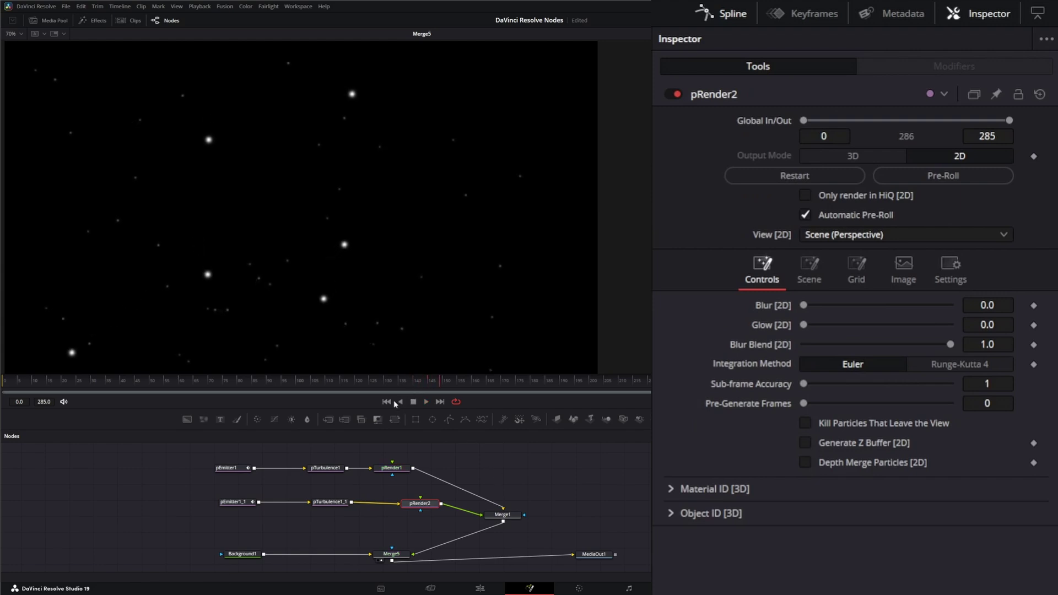
pyautogui.click(212, 380)
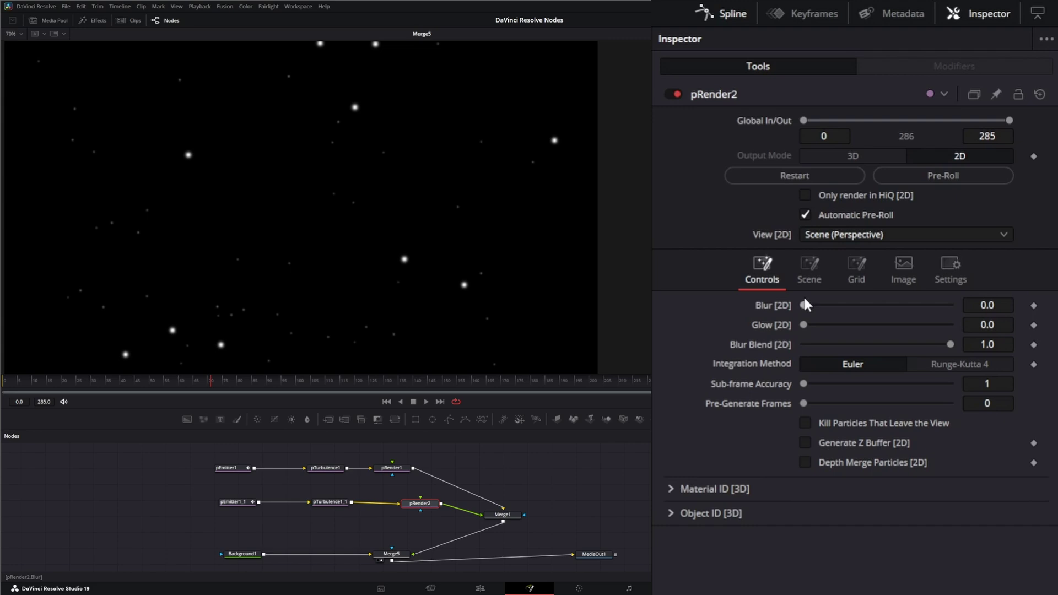
pyautogui.moveTo(807, 305); pyautogui.dragTo(827, 311)
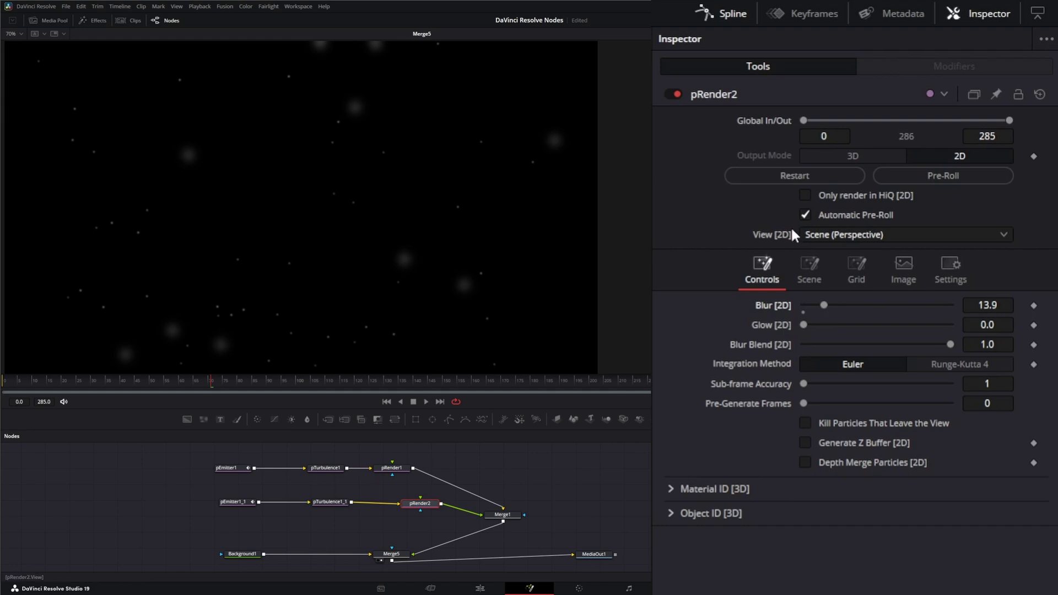
pyautogui.click(238, 504)
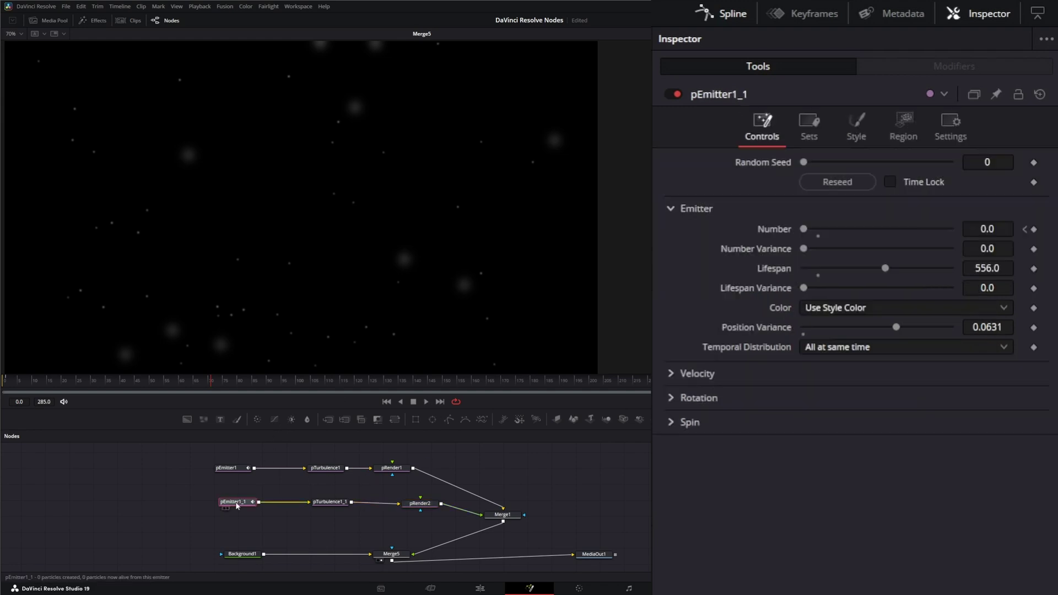
# - Show pEmitter1_1's Style, Merge and Fade controls, play the preview, and box-select the particle nodes
pyautogui.click(860, 128)
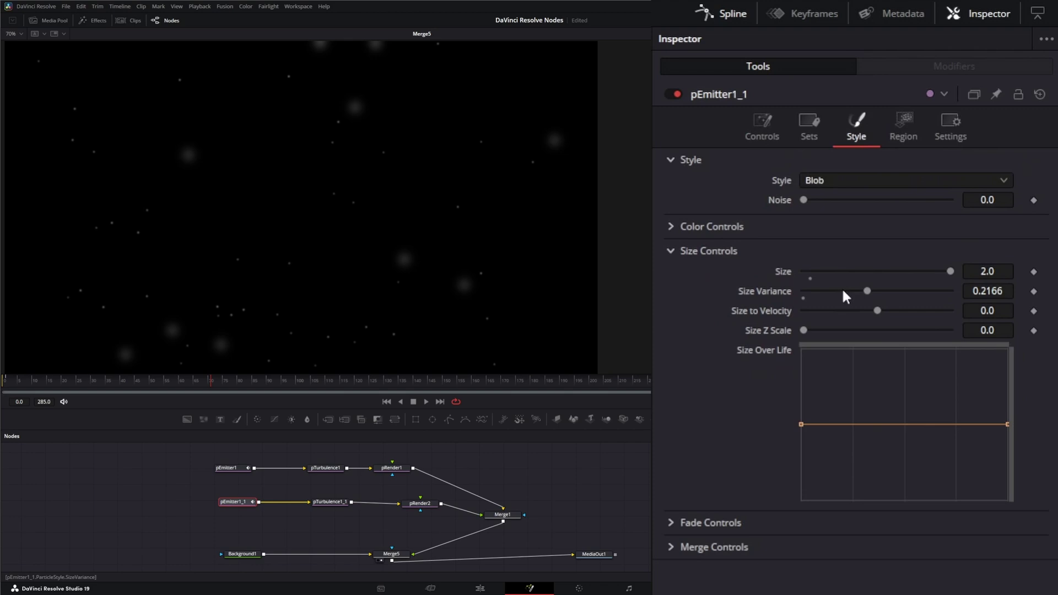
pyautogui.click(669, 546)
pyautogui.click(670, 515)
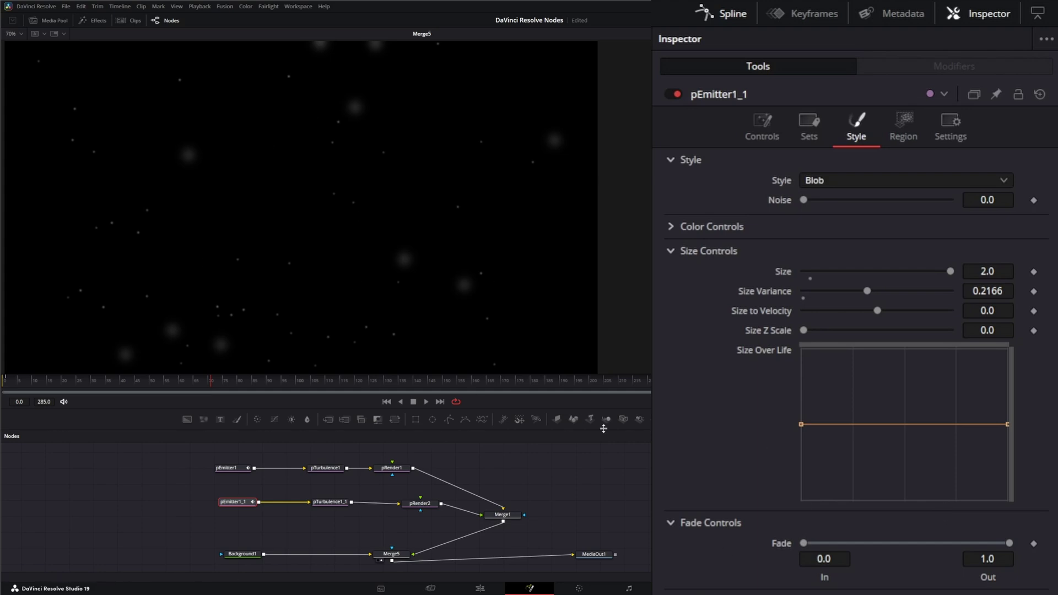
pyautogui.click(427, 402)
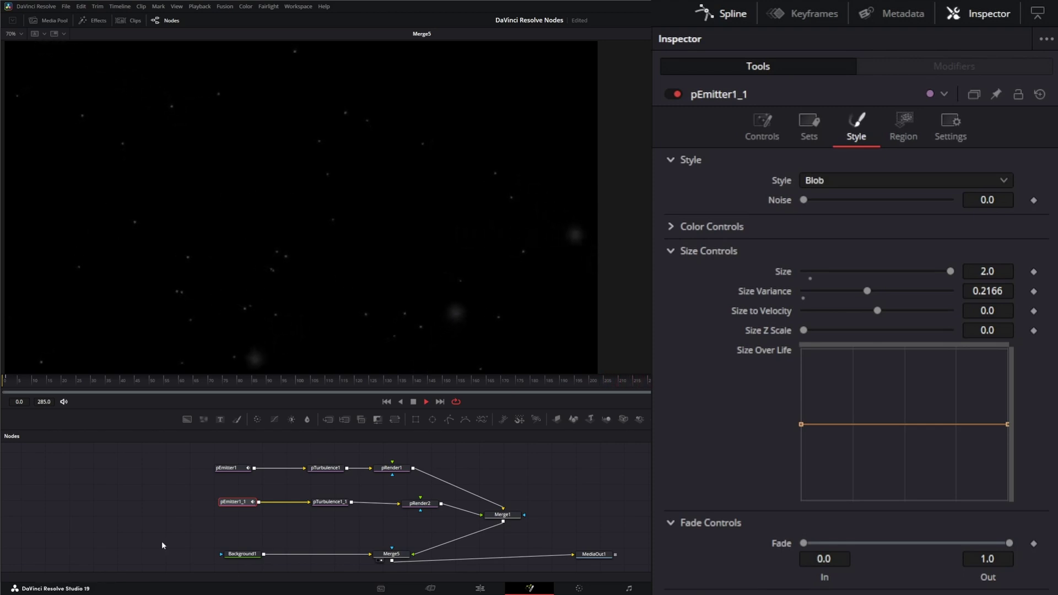
pyautogui.moveTo(139, 451); pyautogui.dragTo(586, 543)
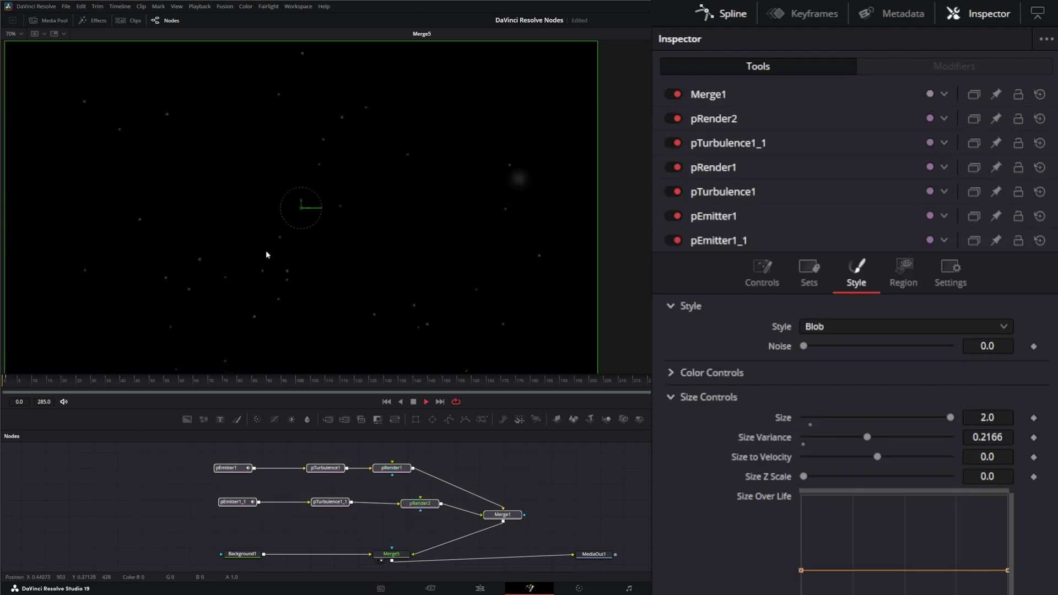
# - Stop playback and select only pTurbulence1 and pTurbulence1_1
pyautogui.click(414, 403)
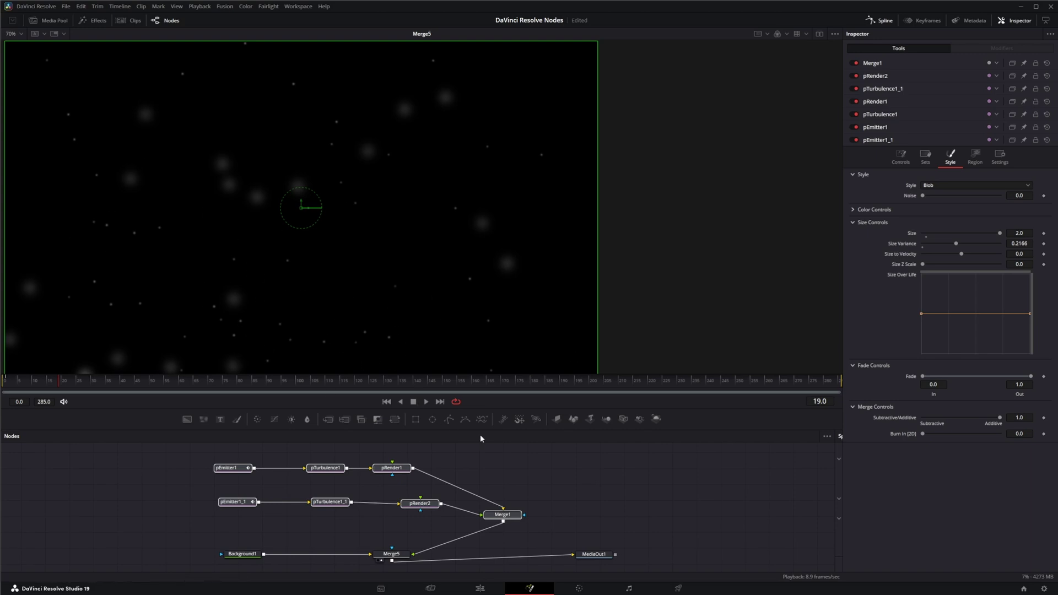
pyautogui.moveTo(285, 456); pyautogui.dragTo(353, 512)
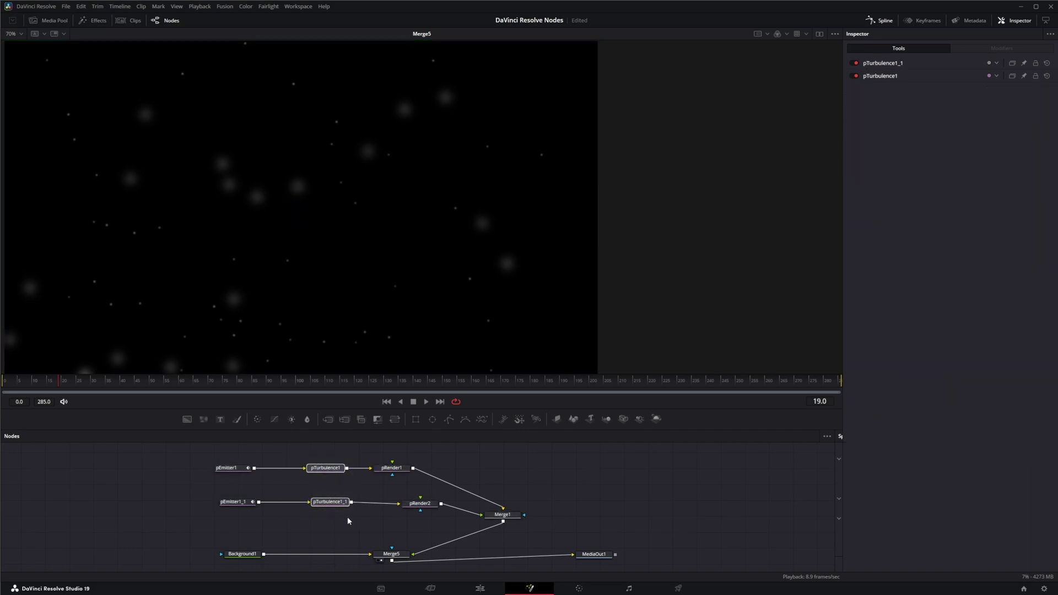